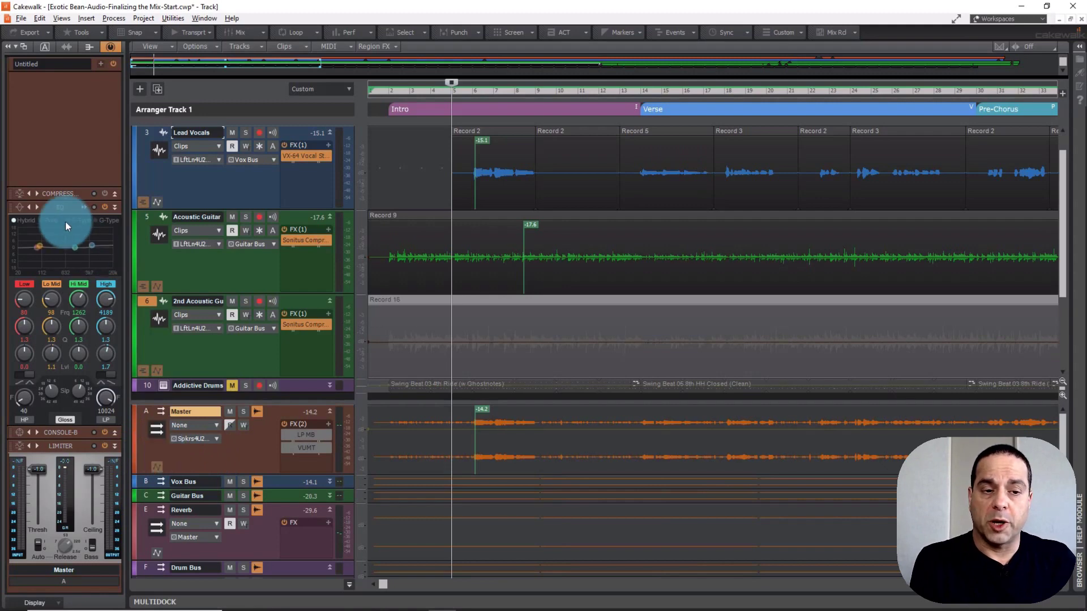
Enable the QuadCurve equalizer on the Master bus and return the playhead to the start of the Intro
click(83, 208)
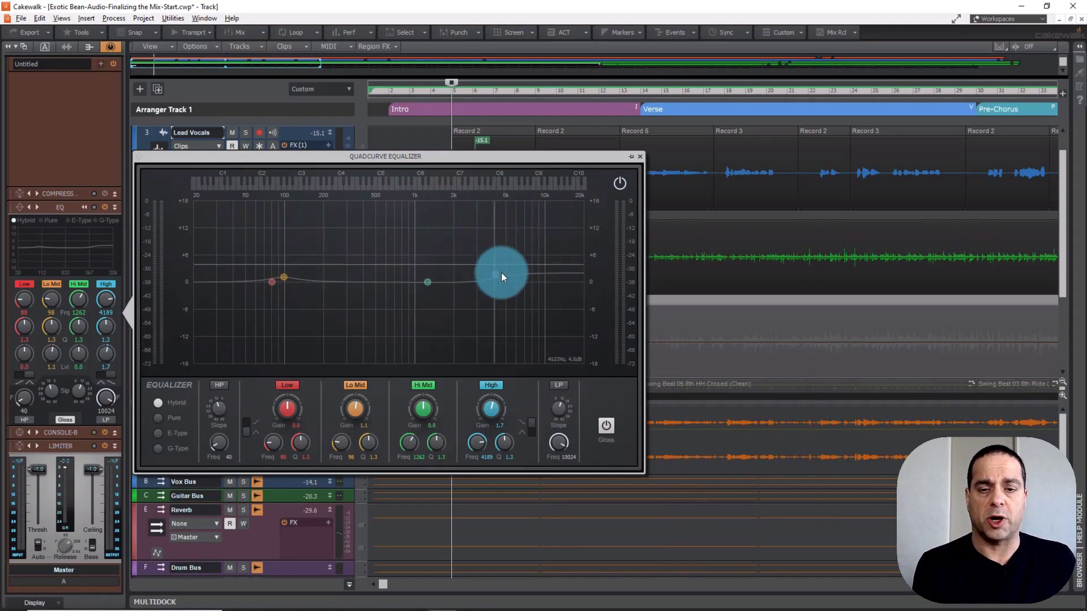
click(620, 185)
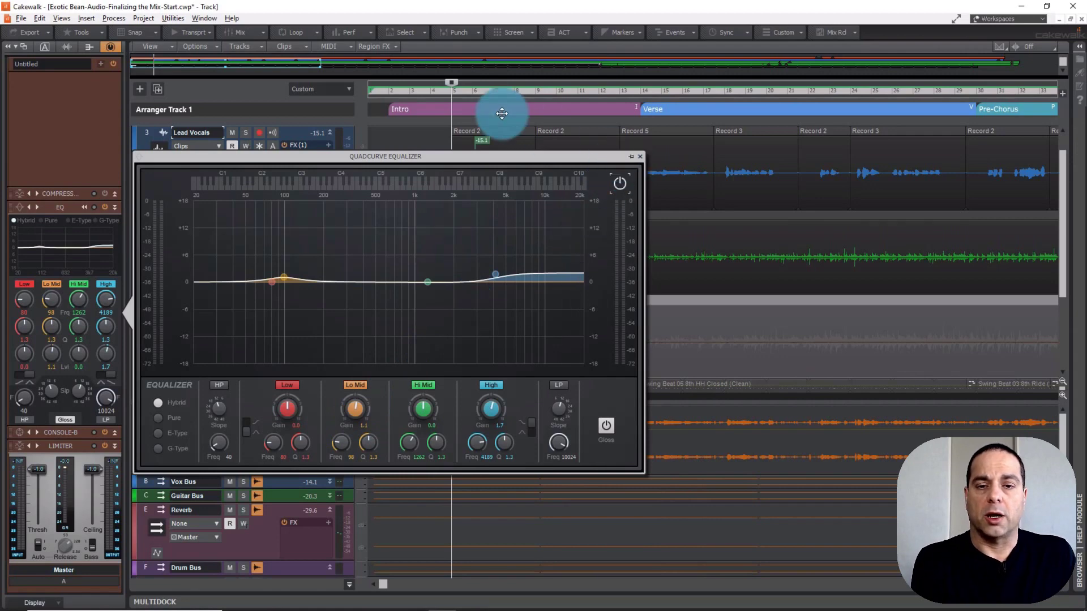
drag(451, 82, 388, 83)
click(415, 179)
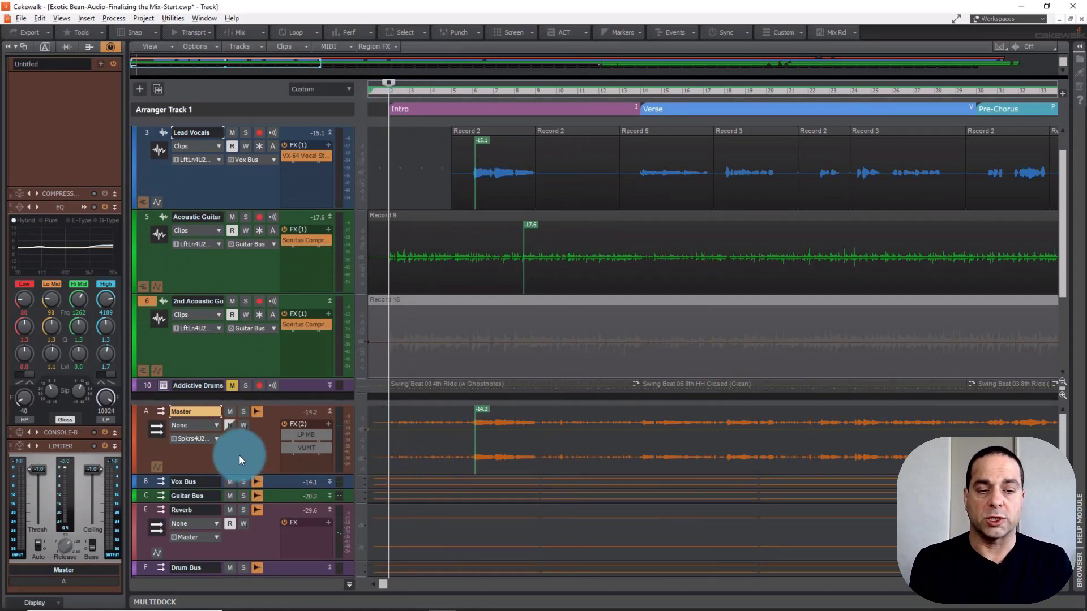
Show an automation lane under the Master bus and assign it to the PC-Bus Eq Enable parameter
click(156, 465)
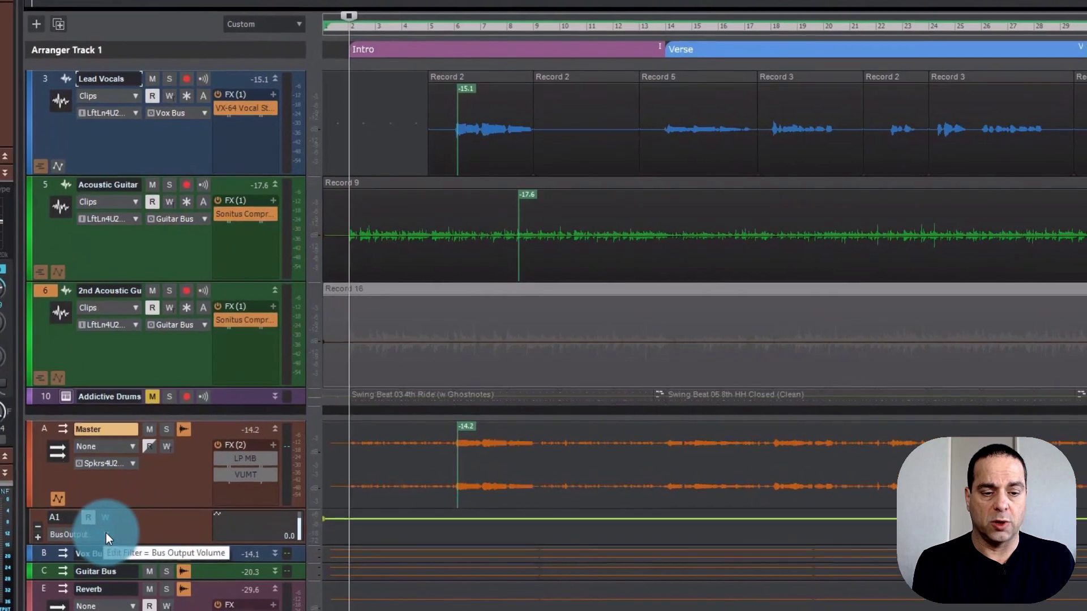
click(136, 519)
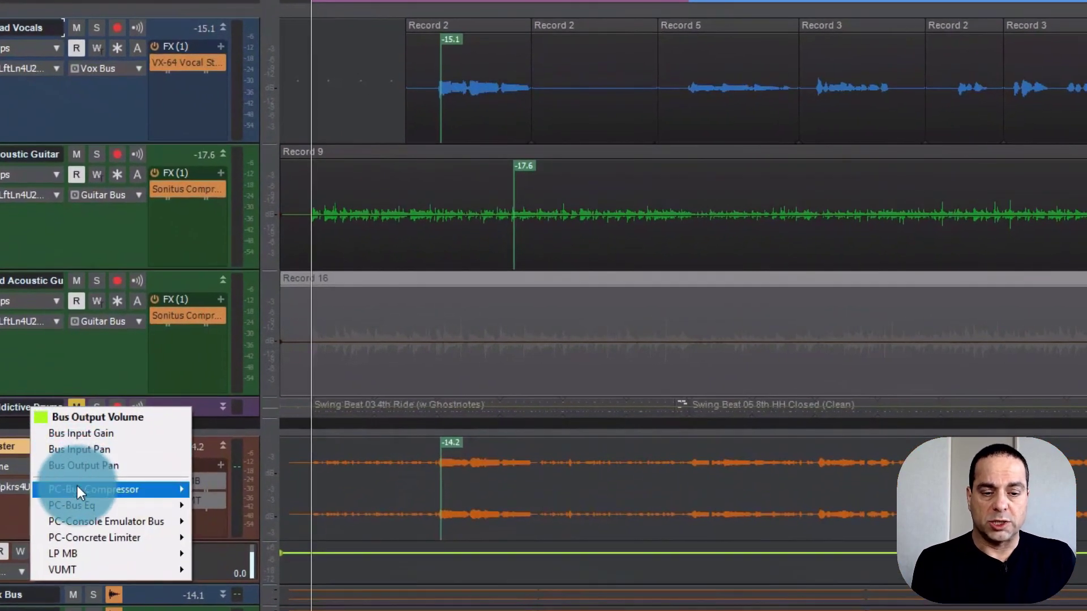
mouse_move(77, 490)
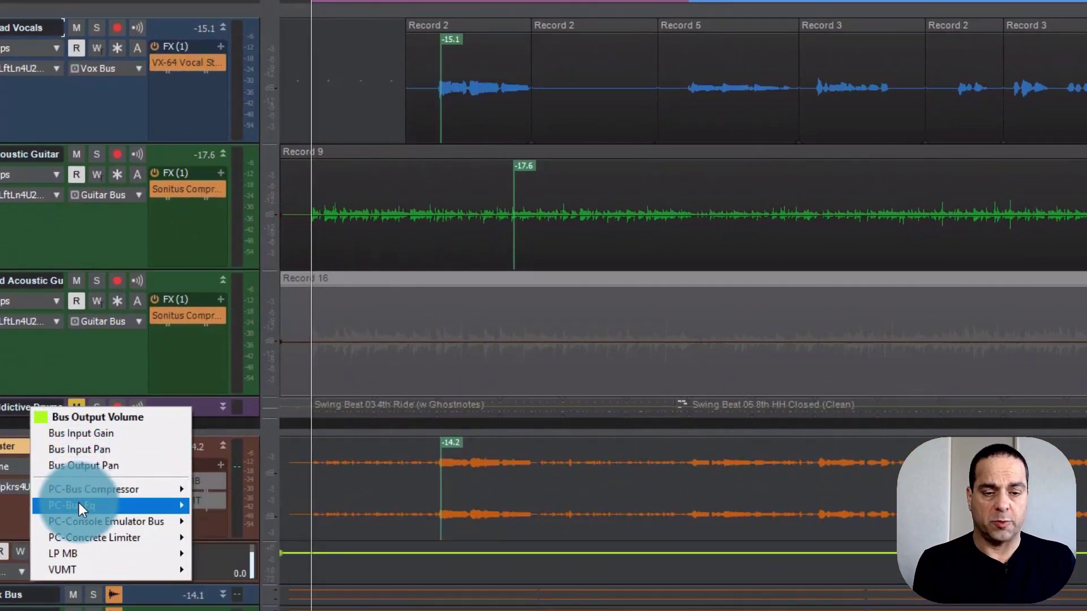
mouse_move(78, 512)
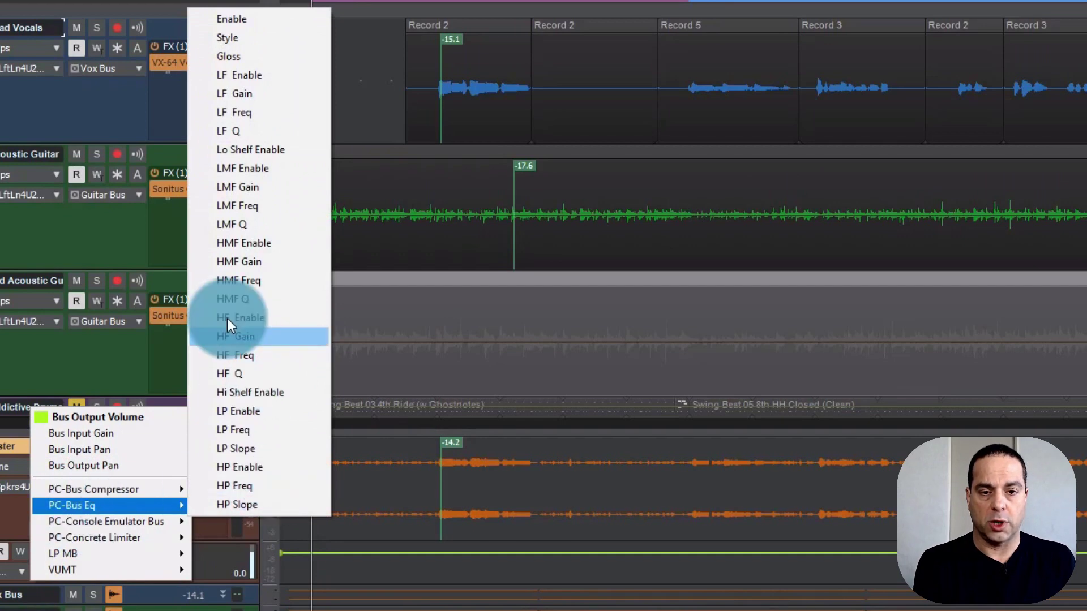
click(220, 21)
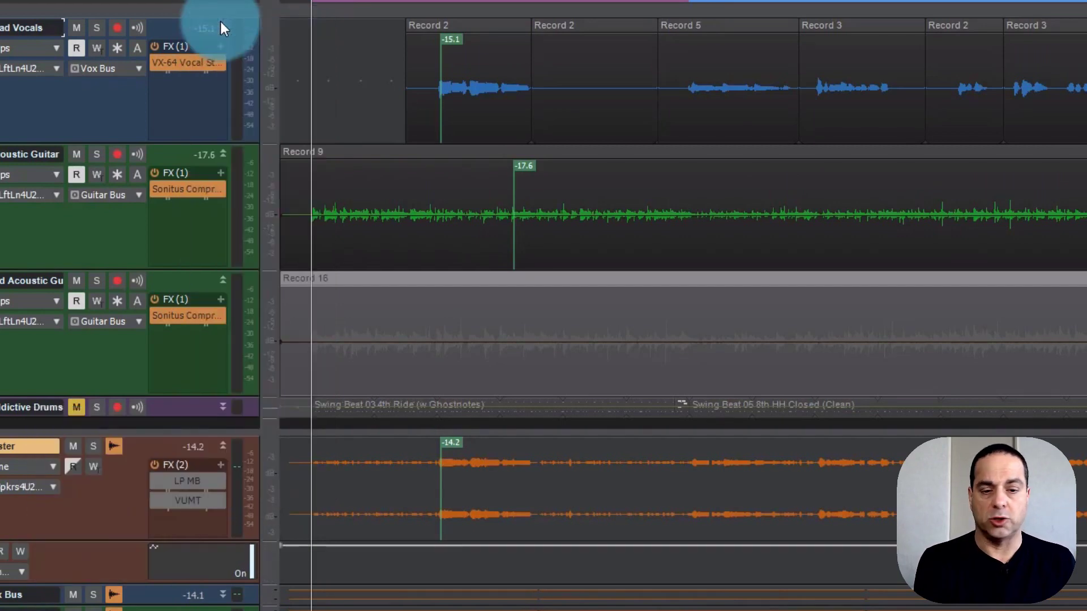
click(97, 501)
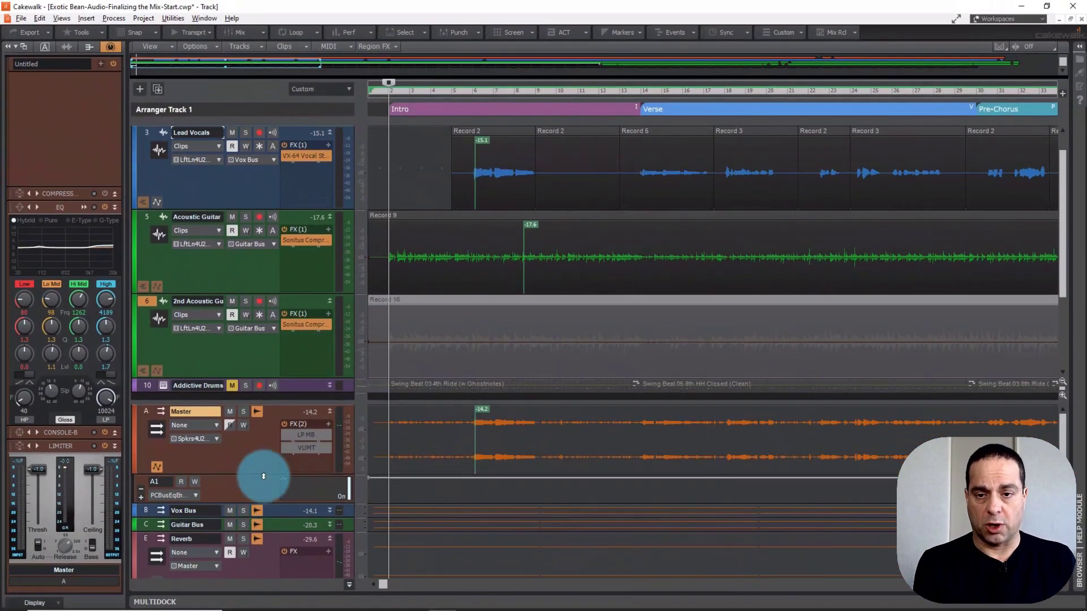
Arm automation writing on the Master bus and reopen its equalizer window, with the Console Emulator module expanded
click(242, 426)
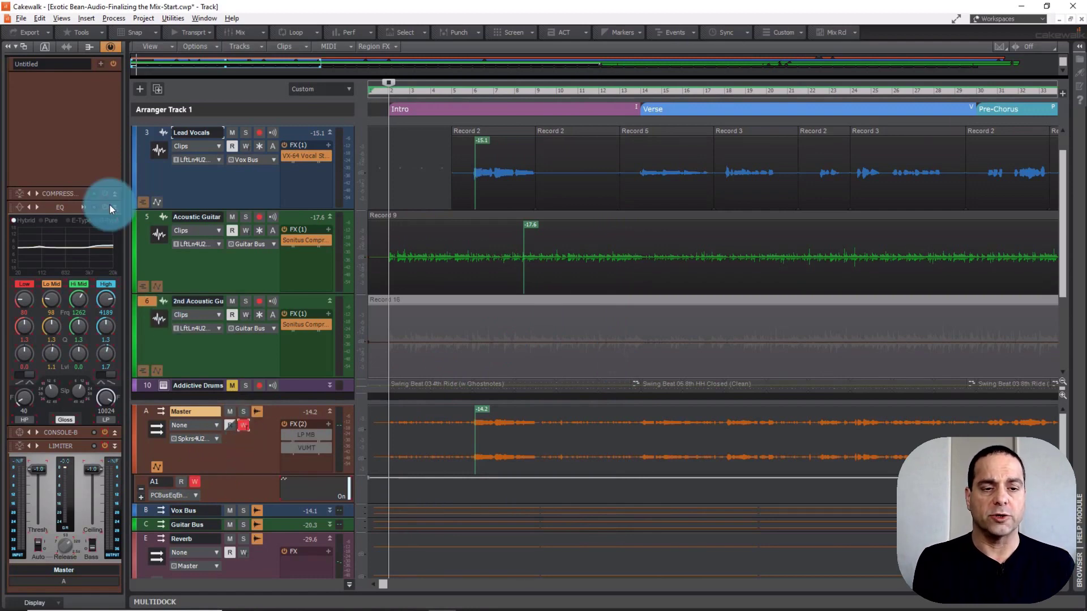
click(82, 208)
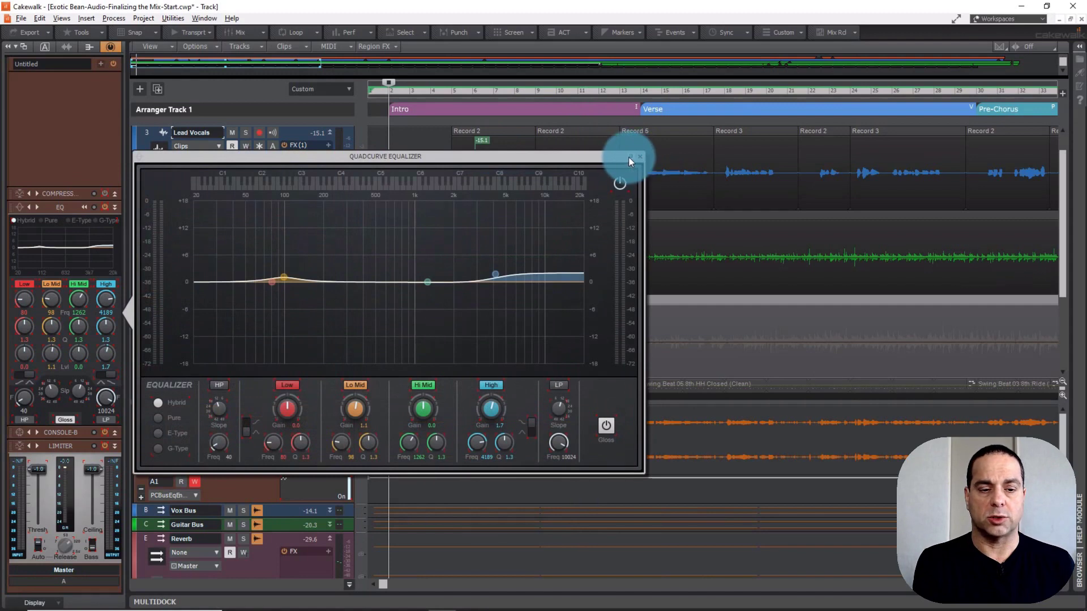
click(113, 433)
click(182, 447)
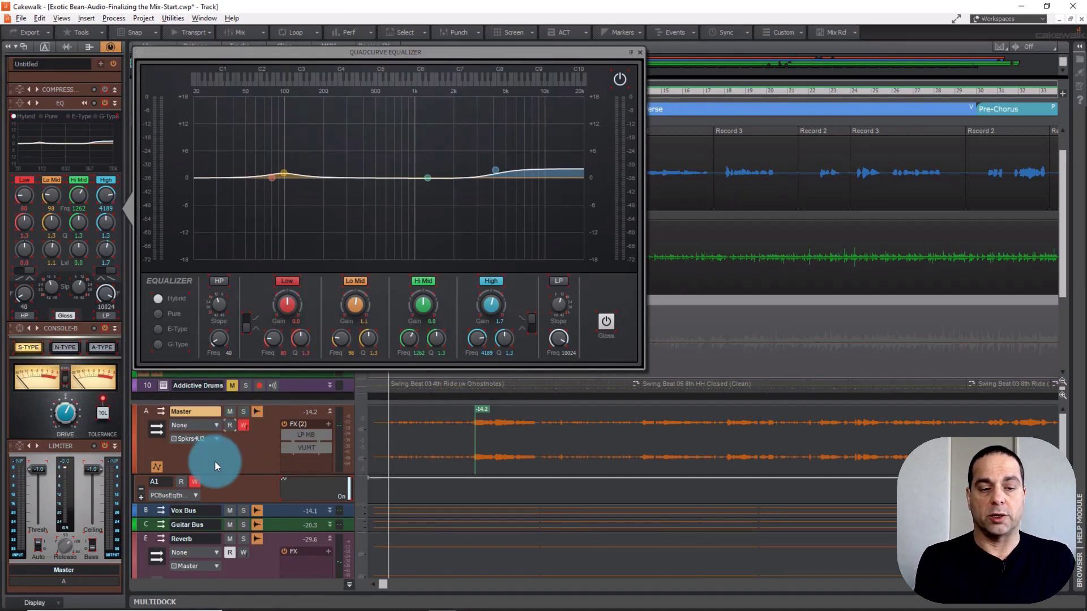
click(196, 480)
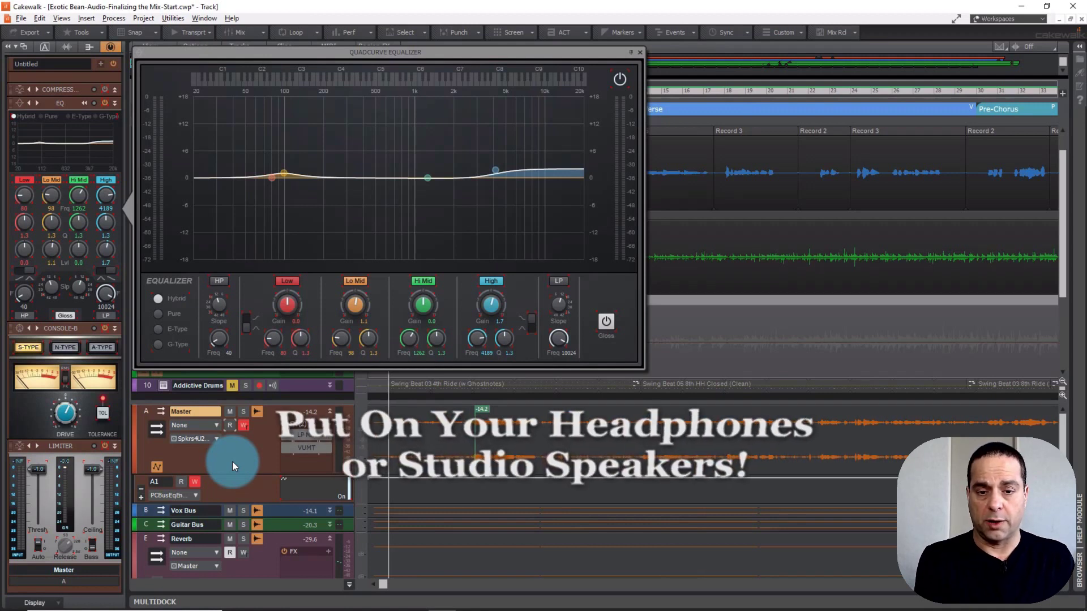
Play from the Intro and record the Master equalizer being switched off as the Verse starts, and close the equalizer window
key(space)
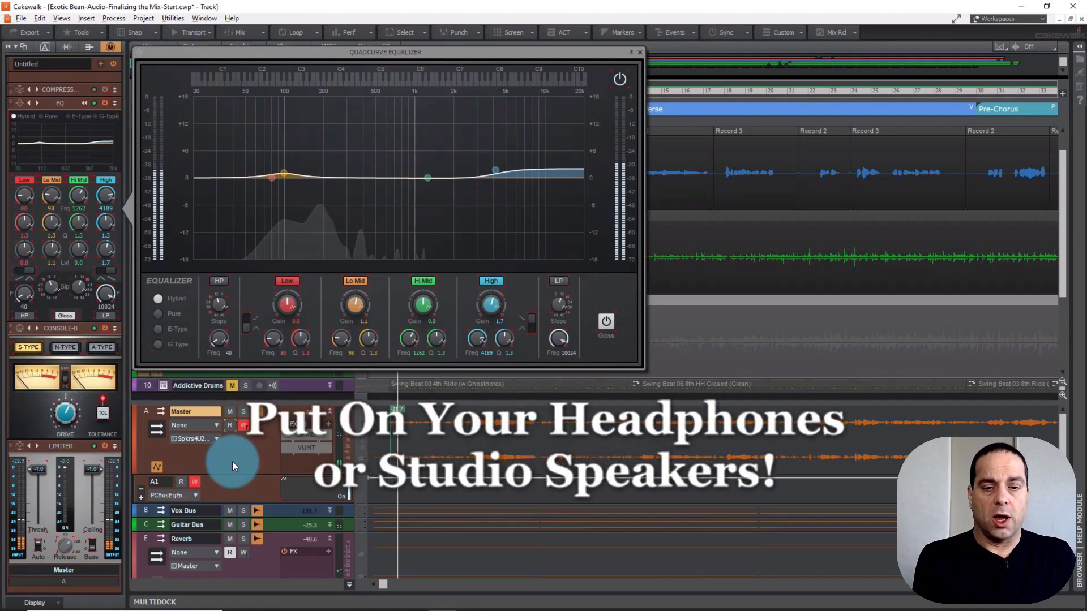
click(617, 78)
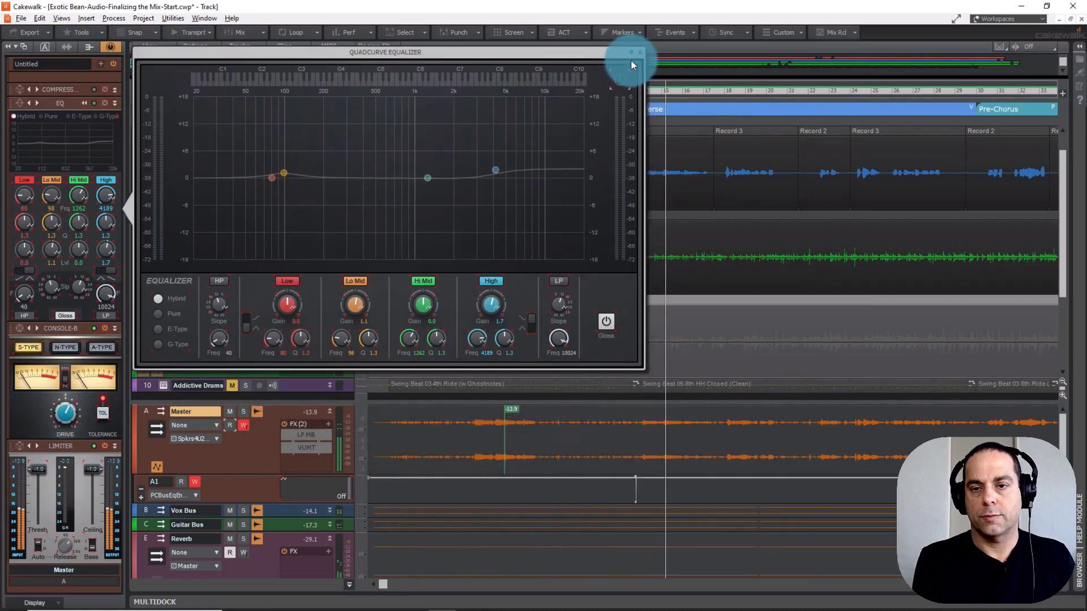
click(244, 425)
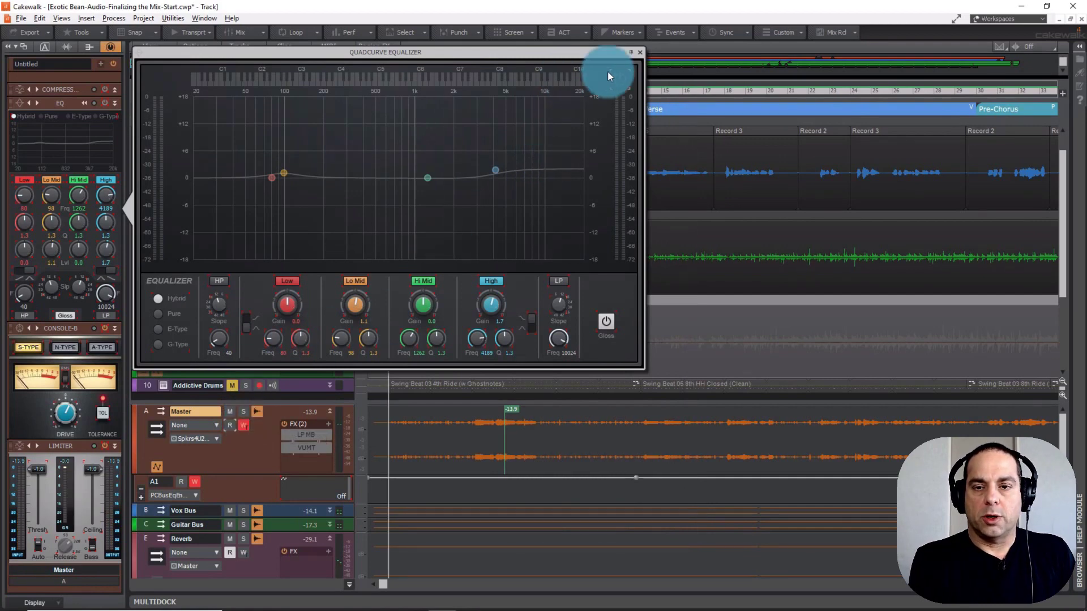
click(639, 53)
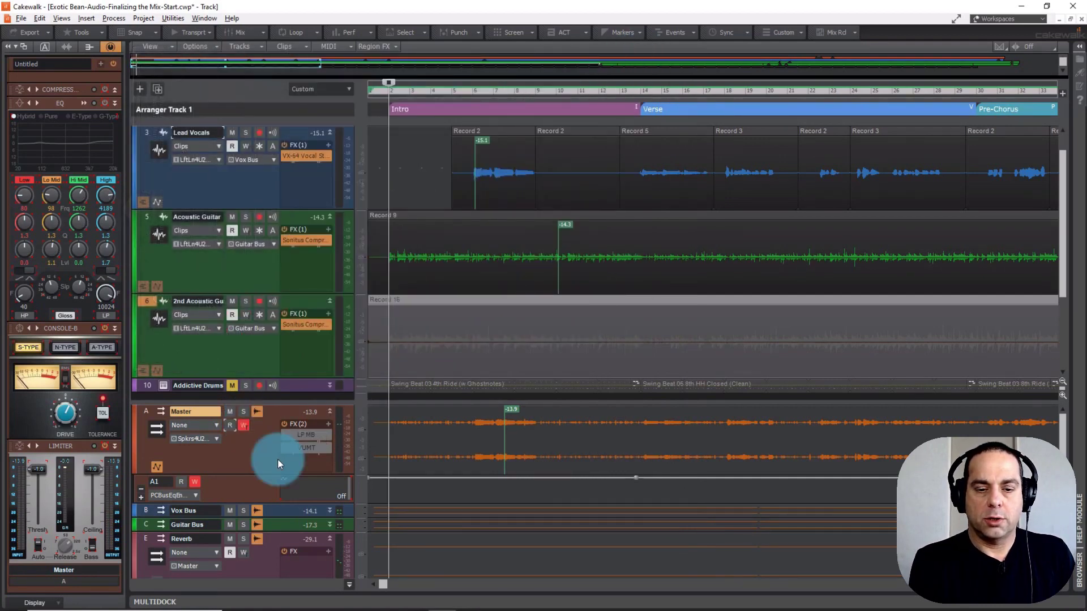
Shape the Master EQ Enable envelope with nodes so it drops to off in the first Pre-Chorus and returns to on early in the Chorus
click(636, 478)
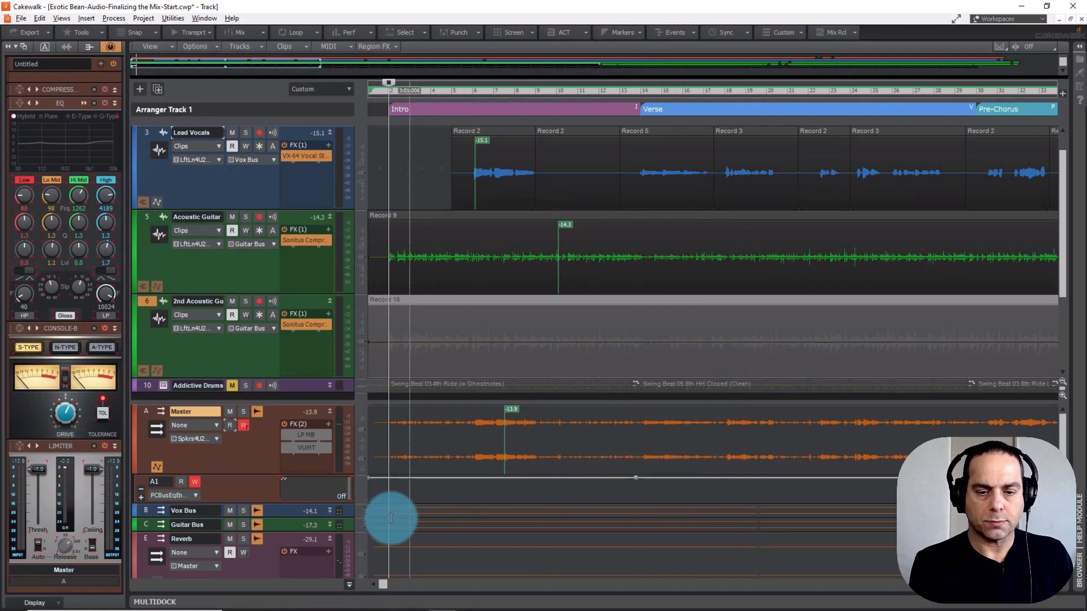
click(636, 478)
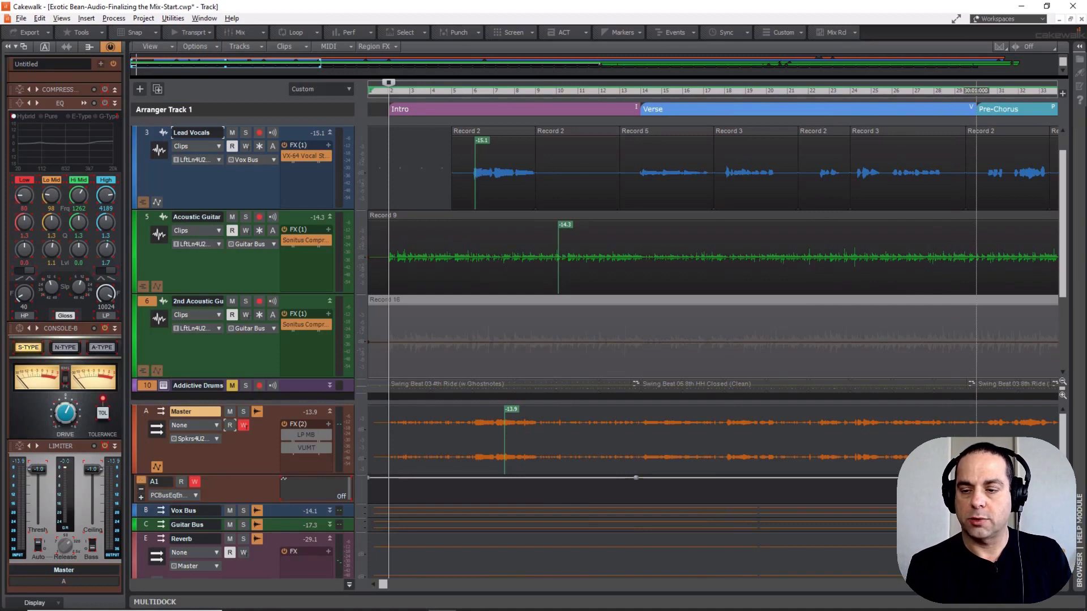
drag(382, 584, 487, 587)
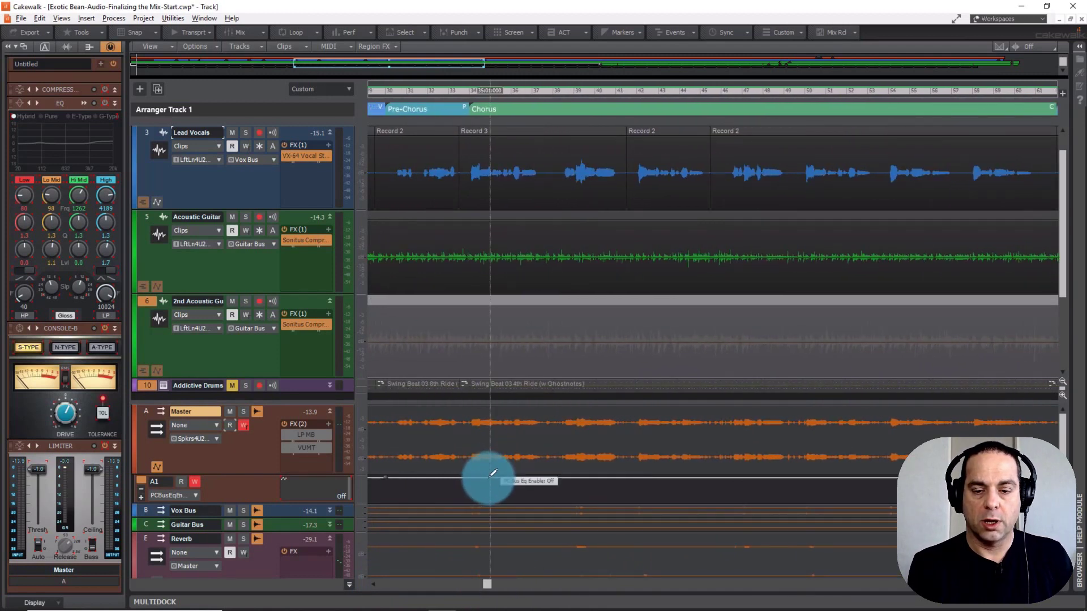
click(488, 478)
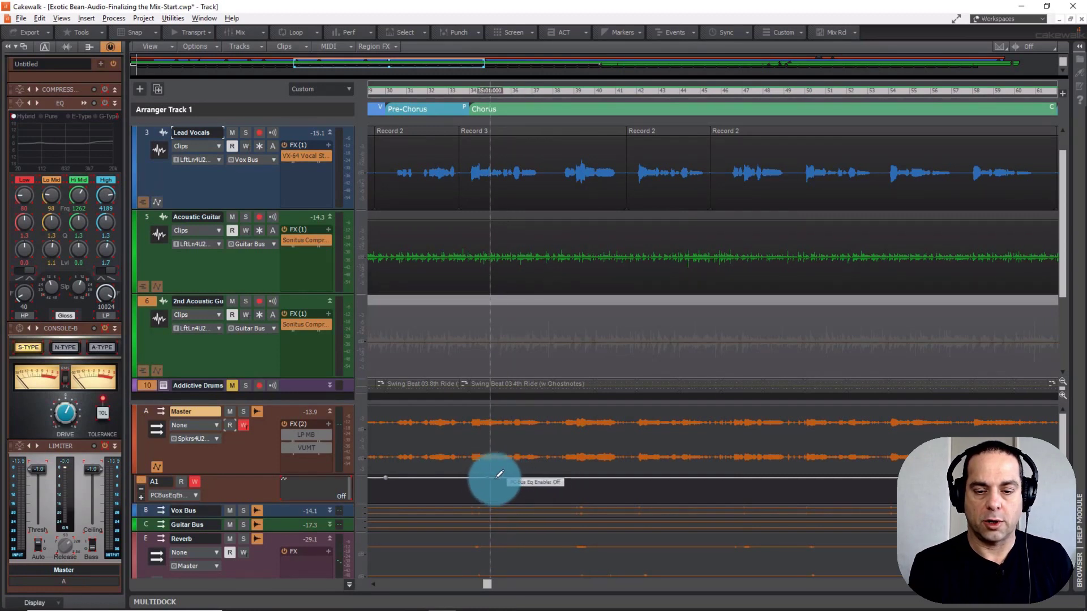
key(space)
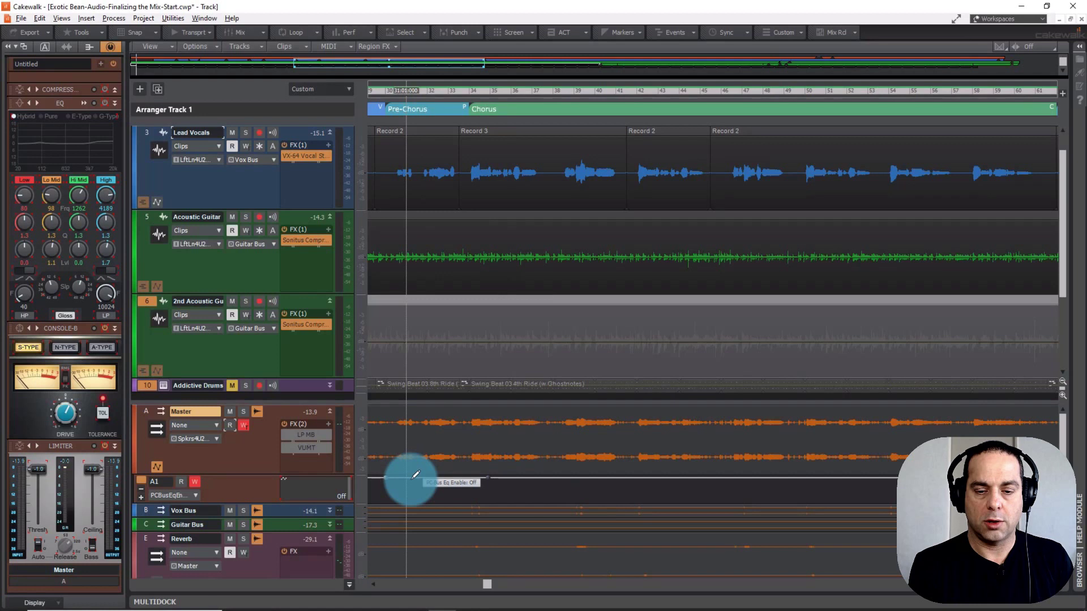
mouse_move(384, 477)
mouse_down()
mouse_move(407, 509)
mouse_move(486, 477)
mouse_move(481, 506)
mouse_up()
drag(486, 584, 383, 576)
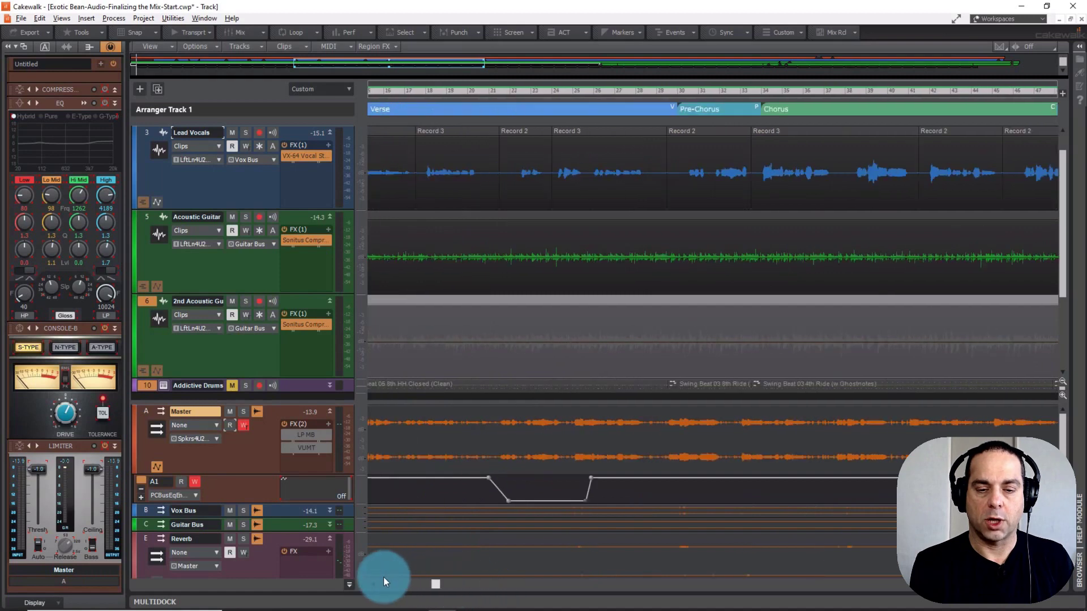
Pull the EQ Enable envelope straight down to off at the start of the first Verse, near measure 14
click(650, 475)
click(636, 477)
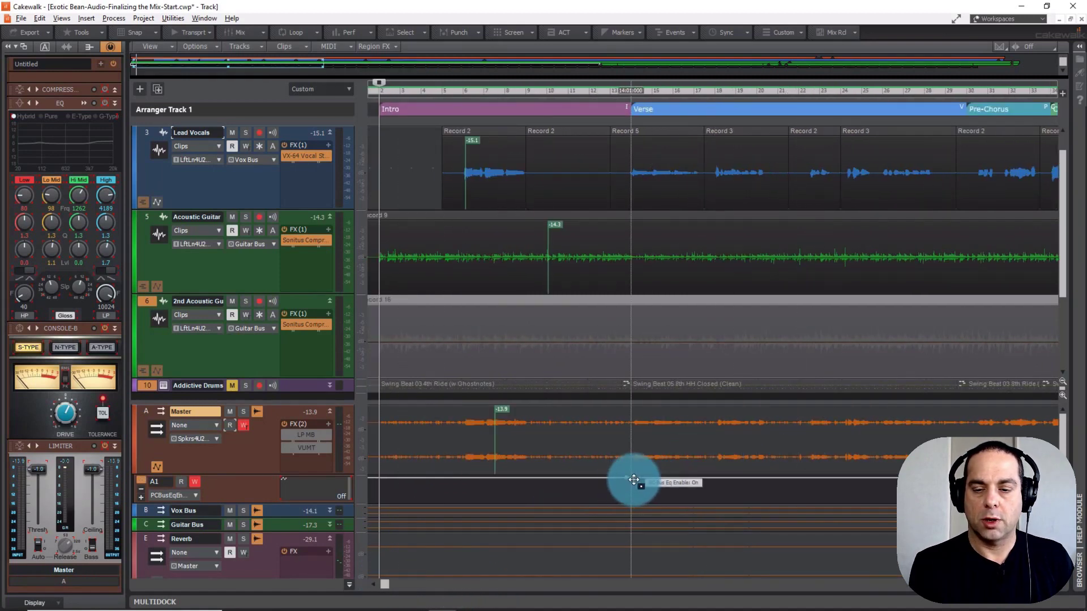
drag(634, 478, 623, 500)
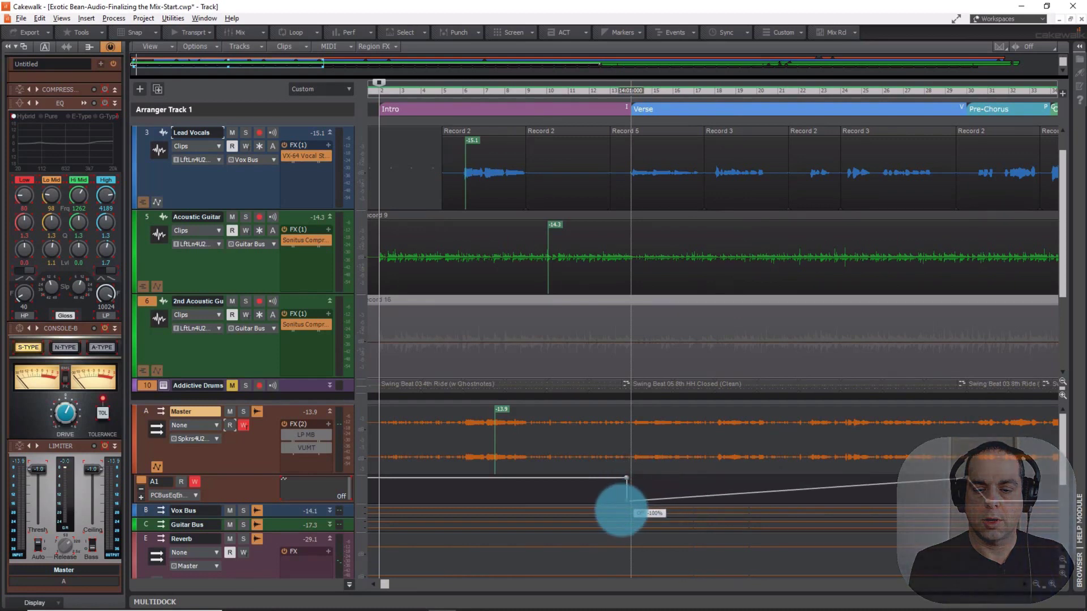
Delete the stray EQ Enable envelope node at the start of the first Pre-Chorus so the line stays flat
click(915, 460)
right_click(967, 479)
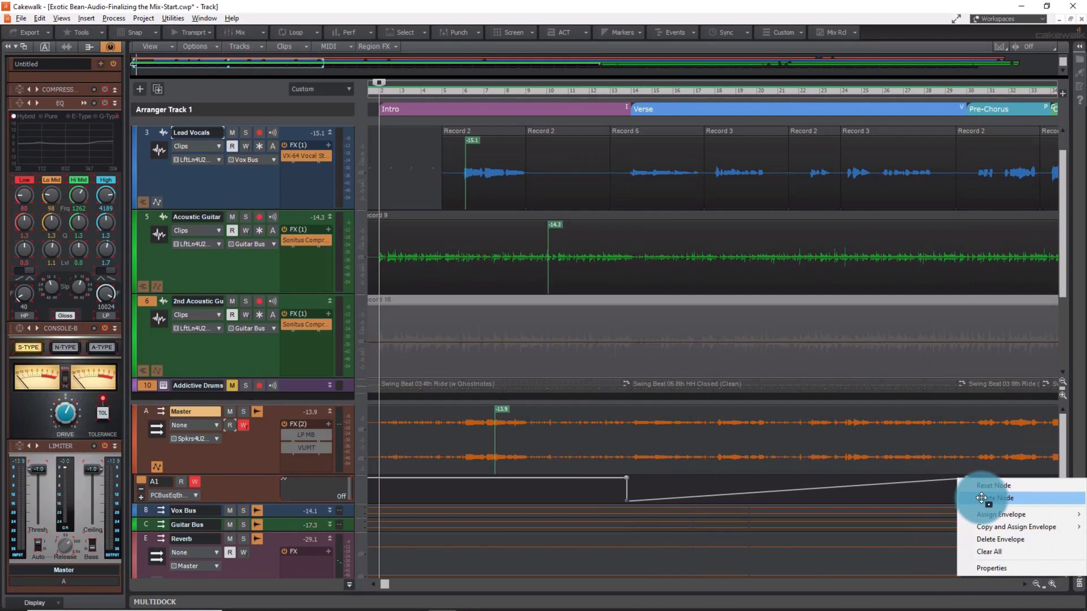
mouse_move(984, 516)
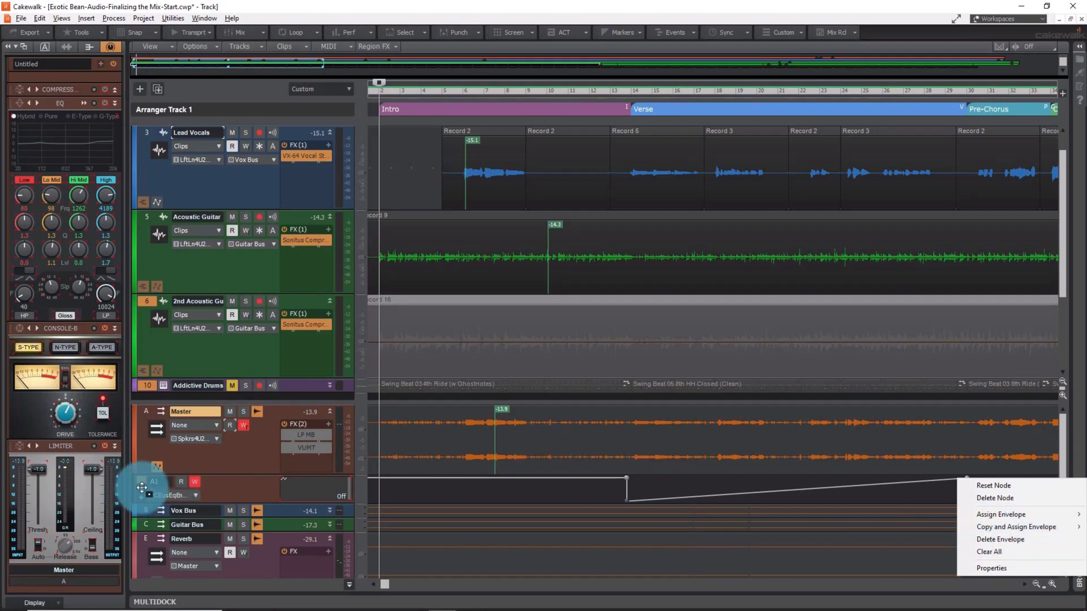
click(1039, 498)
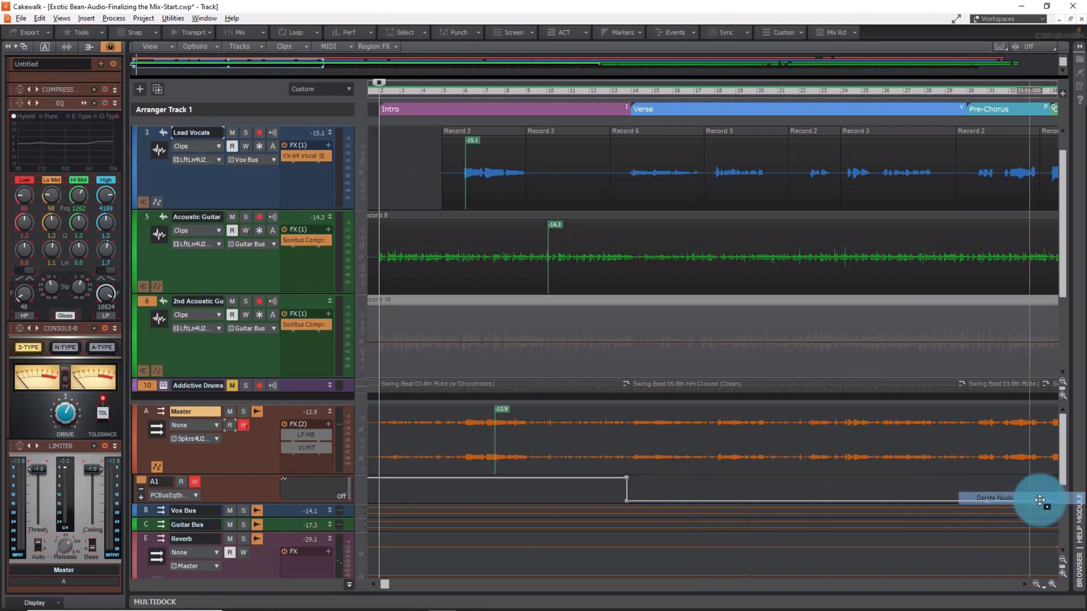
Move the envelope's rise closer to the start of the first Chorus and make the switch from off to on vertical
drag(384, 584, 477, 591)
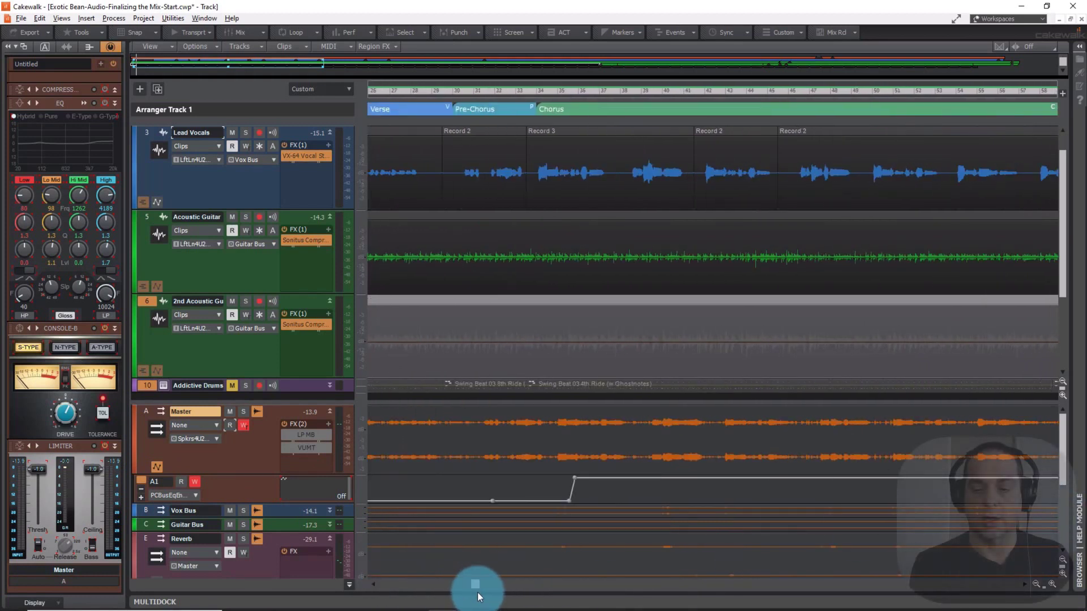
click(535, 436)
click(553, 440)
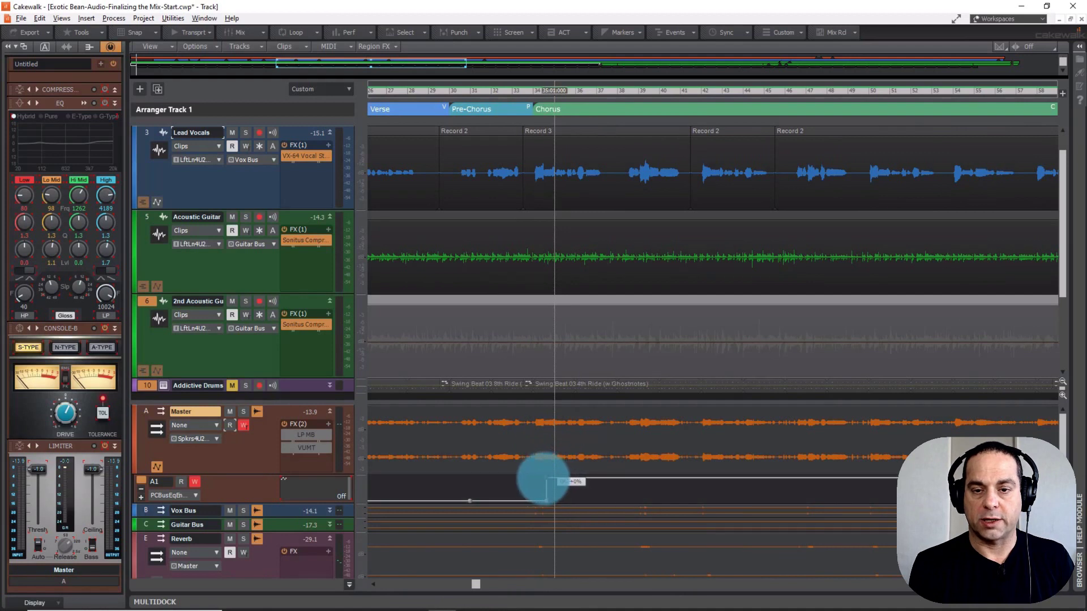
mouse_move(545, 500)
mouse_down()
mouse_move(550, 478)
mouse_move(539, 480)
mouse_up()
Add nodes to the EQ Enable envelope so it drops vertically to off at the Pre-Chorus starting at measure 62
drag(475, 583, 569, 584)
click(570, 538)
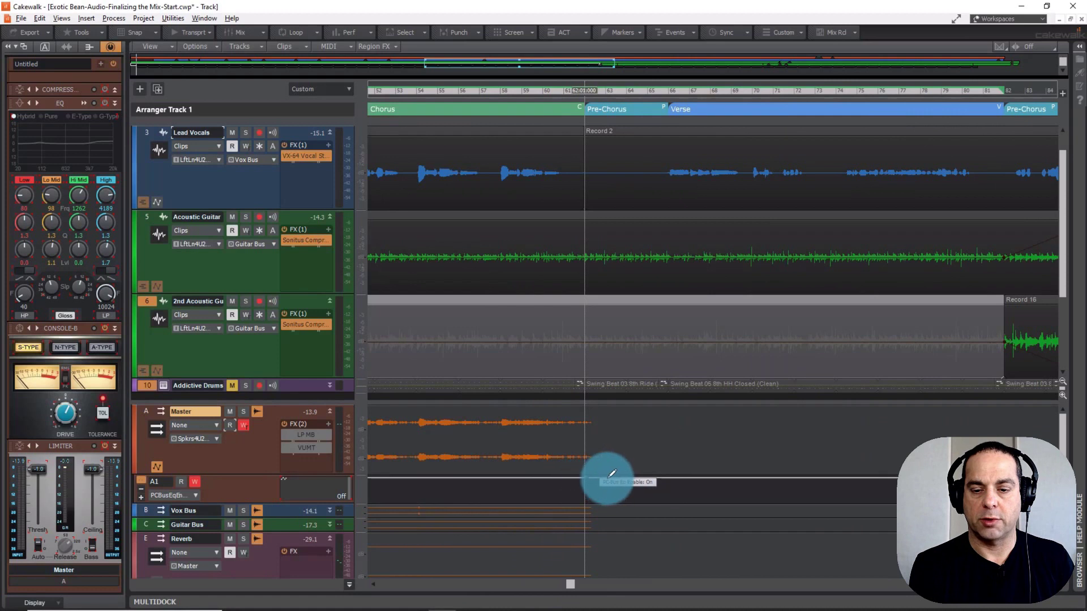
click(633, 488)
click(660, 477)
click(588, 476)
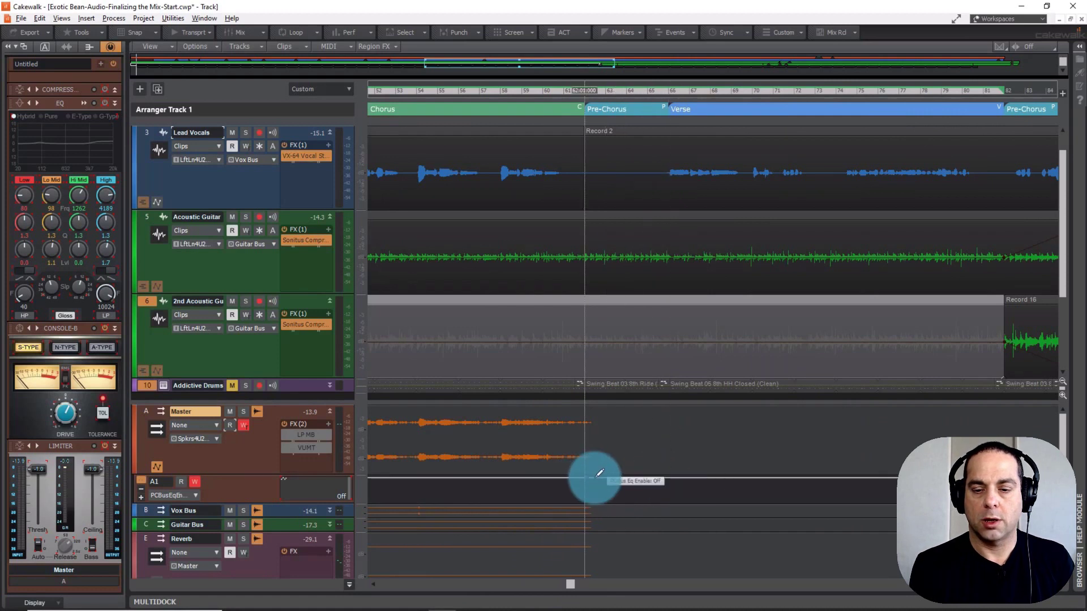
drag(595, 476, 577, 503)
key(space)
click(920, 487)
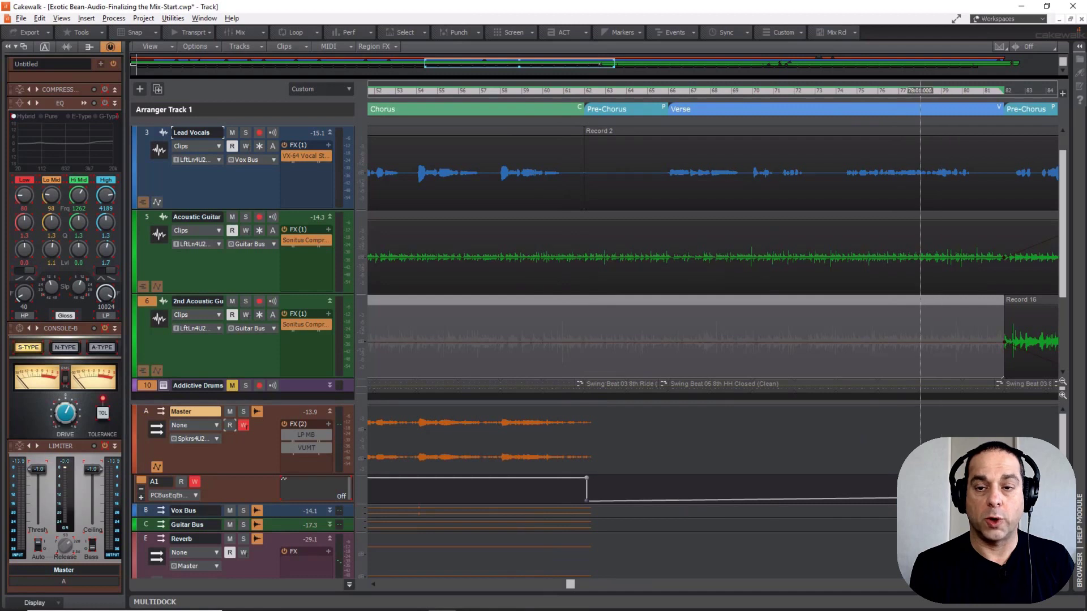
Add nodes to the EQ Enable envelope so it rises vertically from off to on at the Chorus starting at measure 86
click(586, 590)
drag(565, 583, 640, 592)
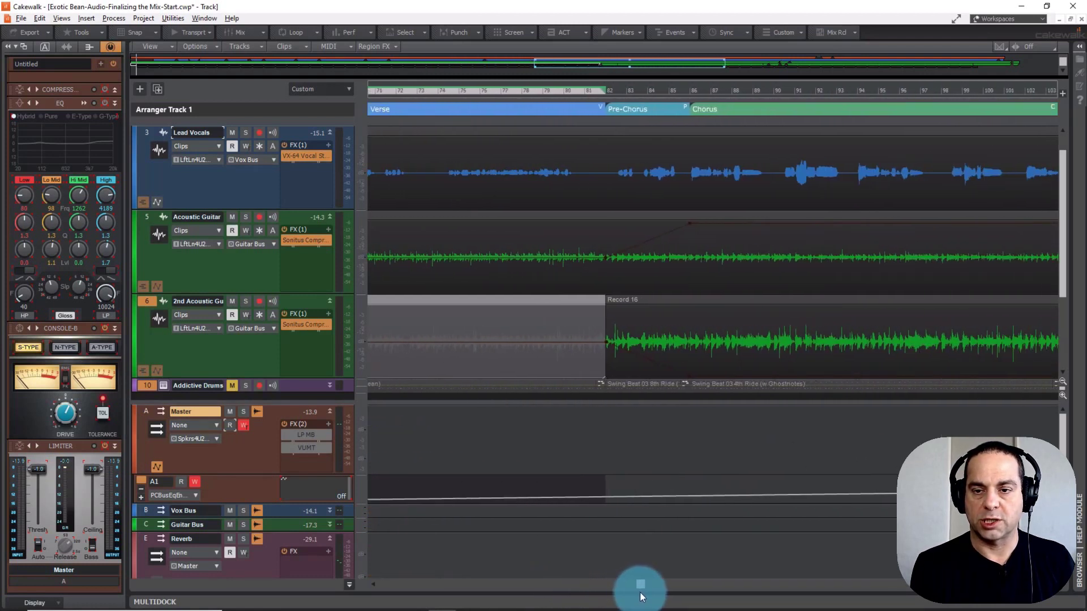
click(708, 490)
click(689, 497)
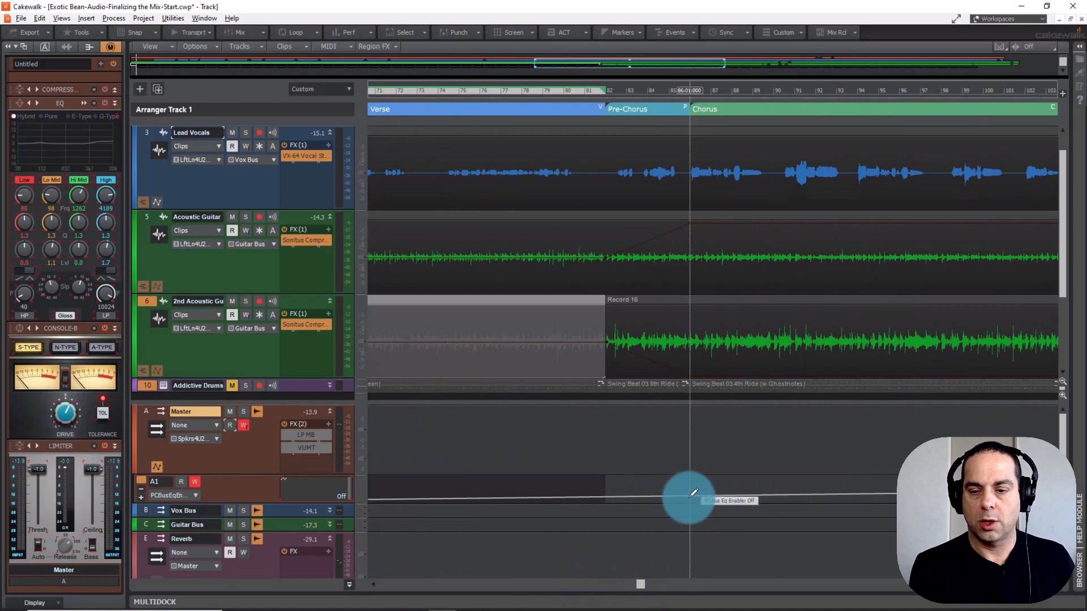
mouse_move(686, 497)
mouse_down()
mouse_move(679, 531)
mouse_move(695, 472)
mouse_up()
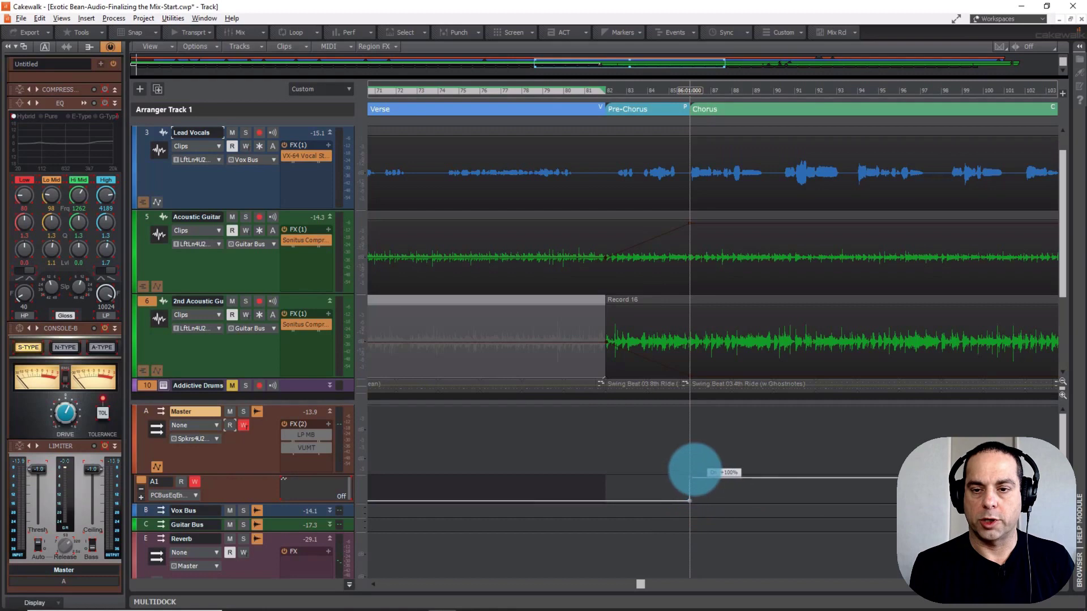
Shape the EQ Enable envelope so it drops to off for the Bridge at measure 114 and returns to on at the following Chorus
drag(640, 583, 776, 567)
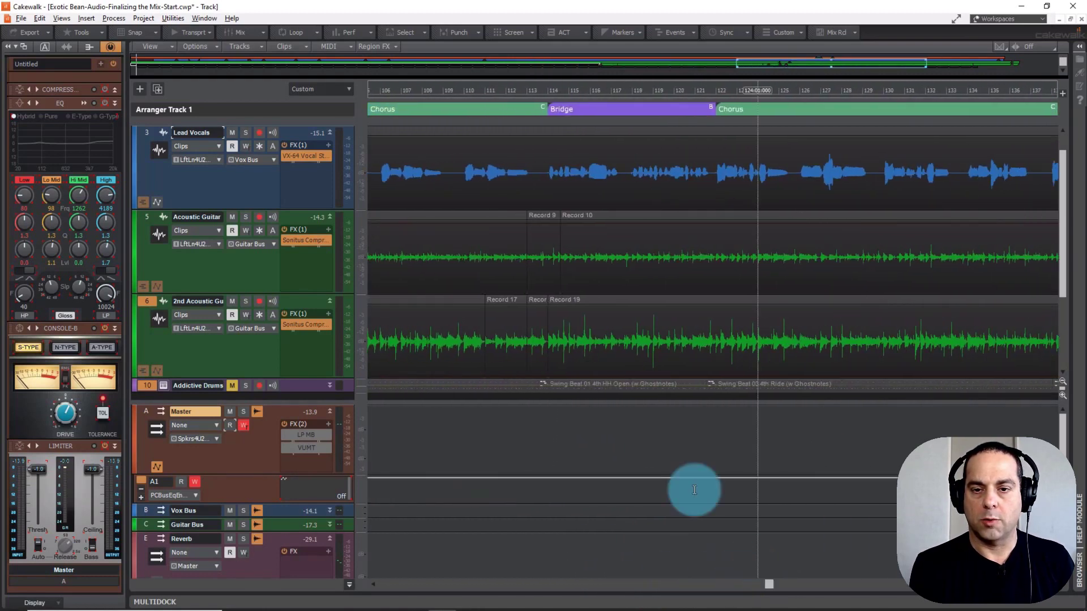
click(557, 469)
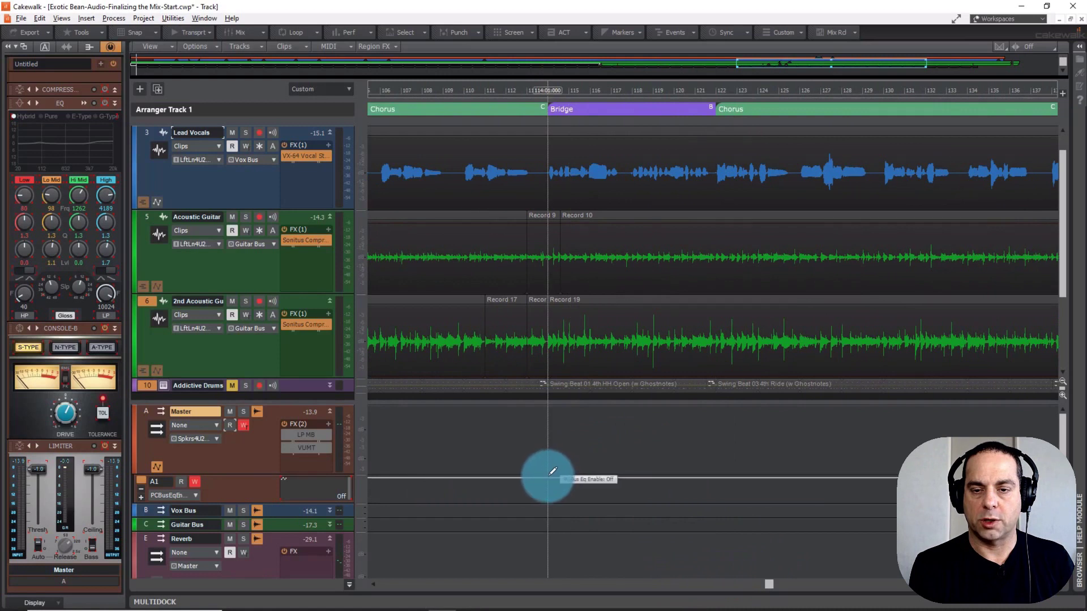
drag(552, 470, 541, 523)
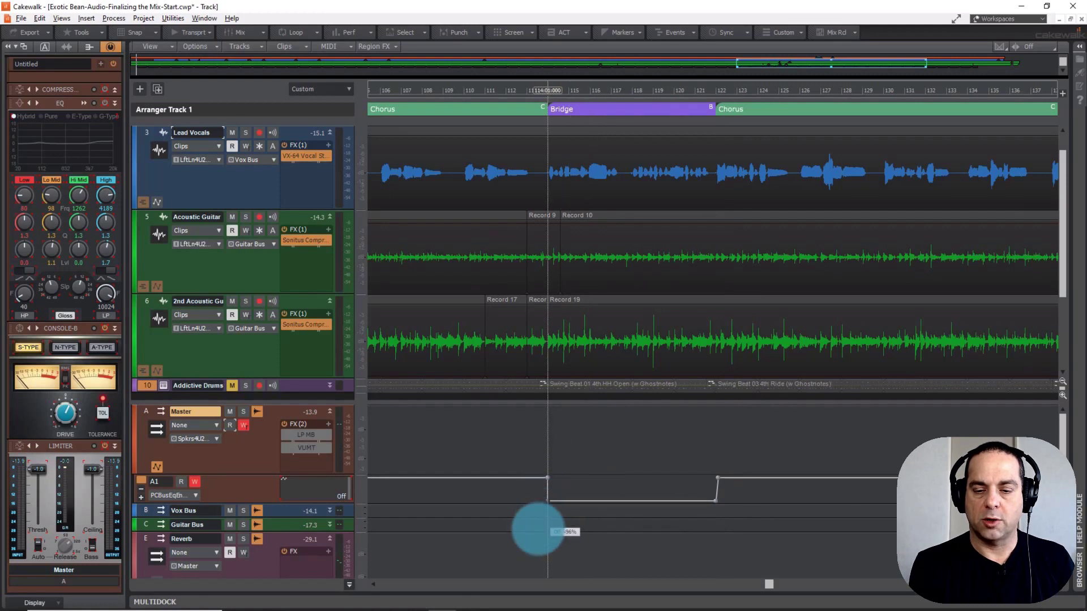
Turn off automation writing on the Master bus and collapse its automation lane
click(770, 584)
drag(772, 586, 229, 581)
click(169, 456)
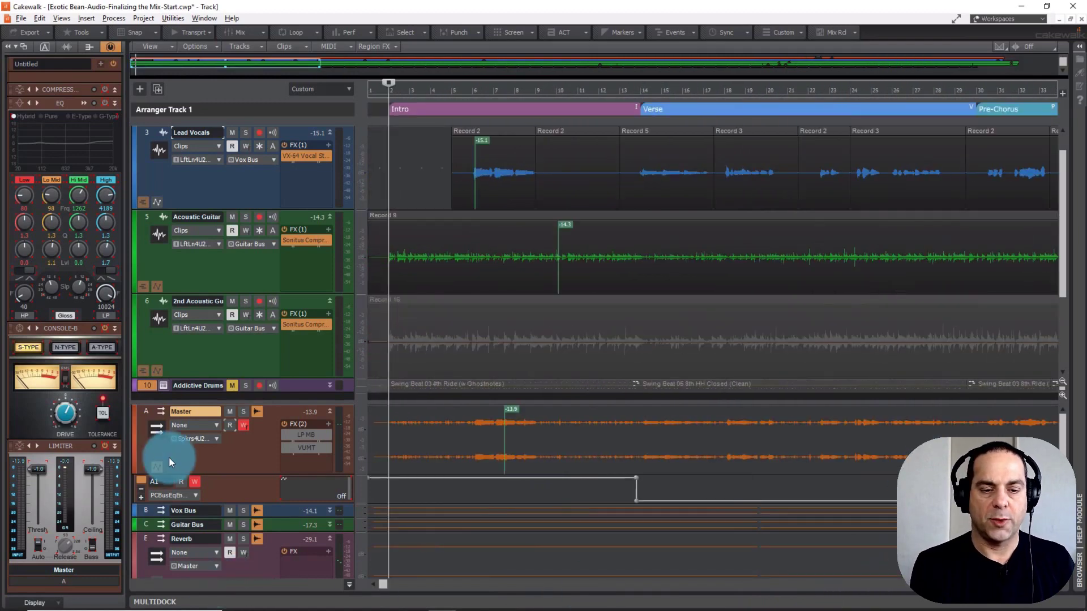
click(243, 425)
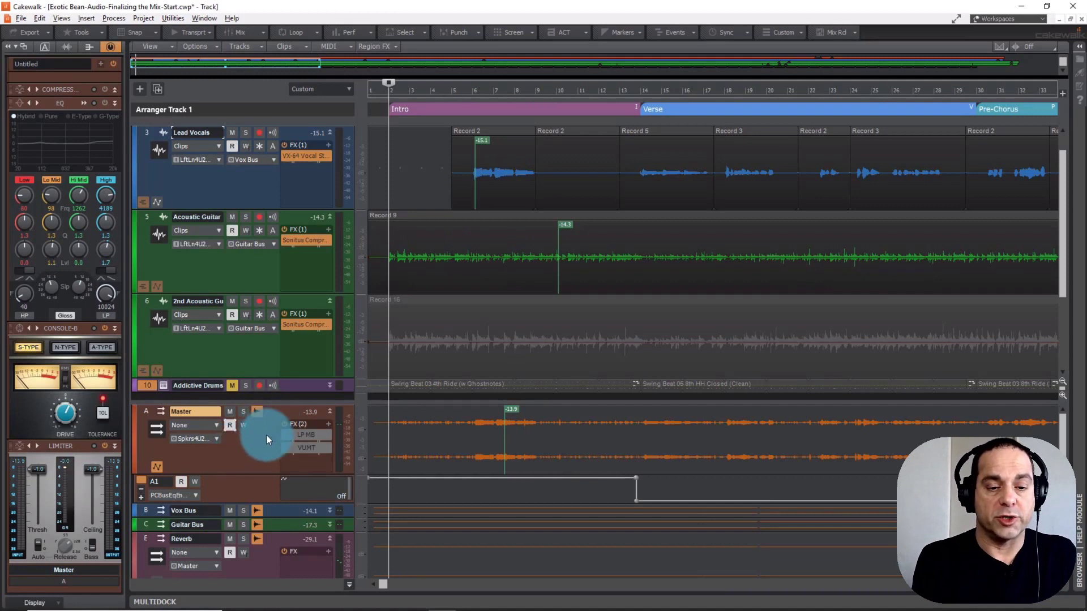
click(156, 466)
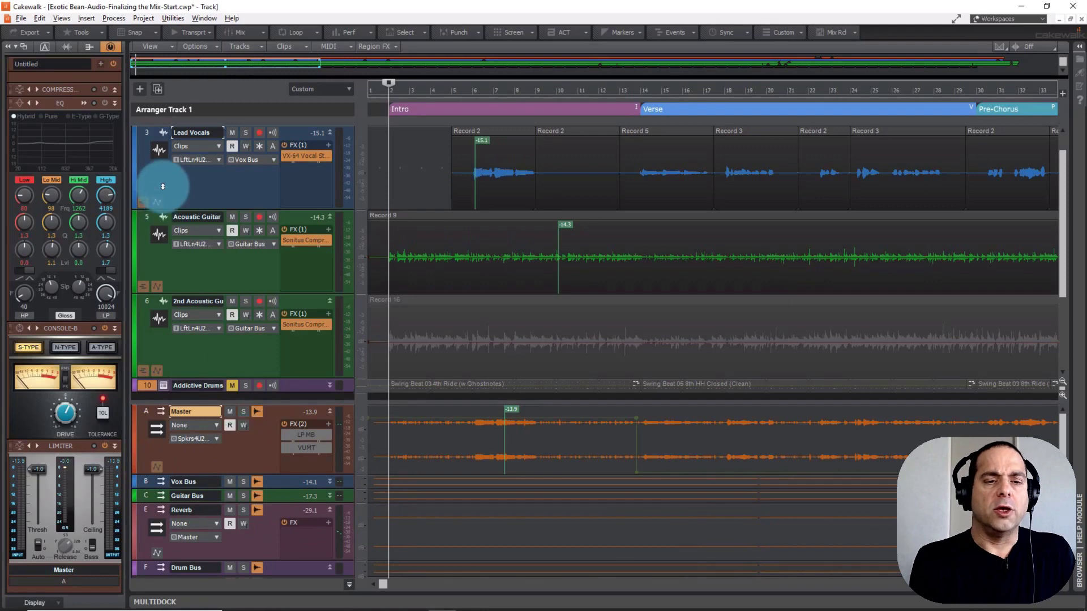
Open the VX-64 Vocal Strip effect on the Lead Vocals track and place its window clear of the vocal clips
click(180, 181)
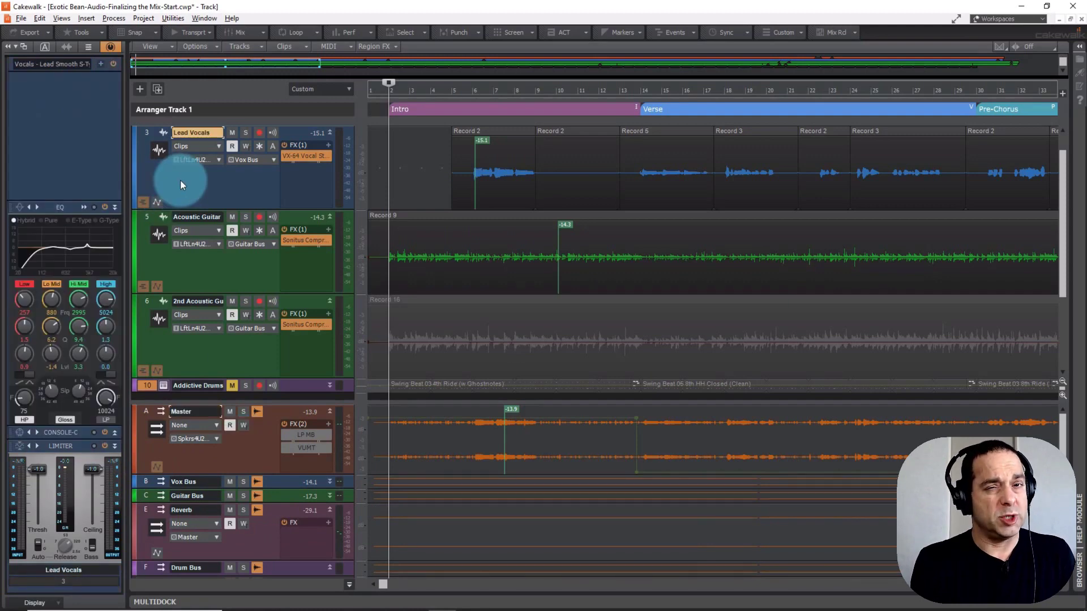
double_click(300, 155)
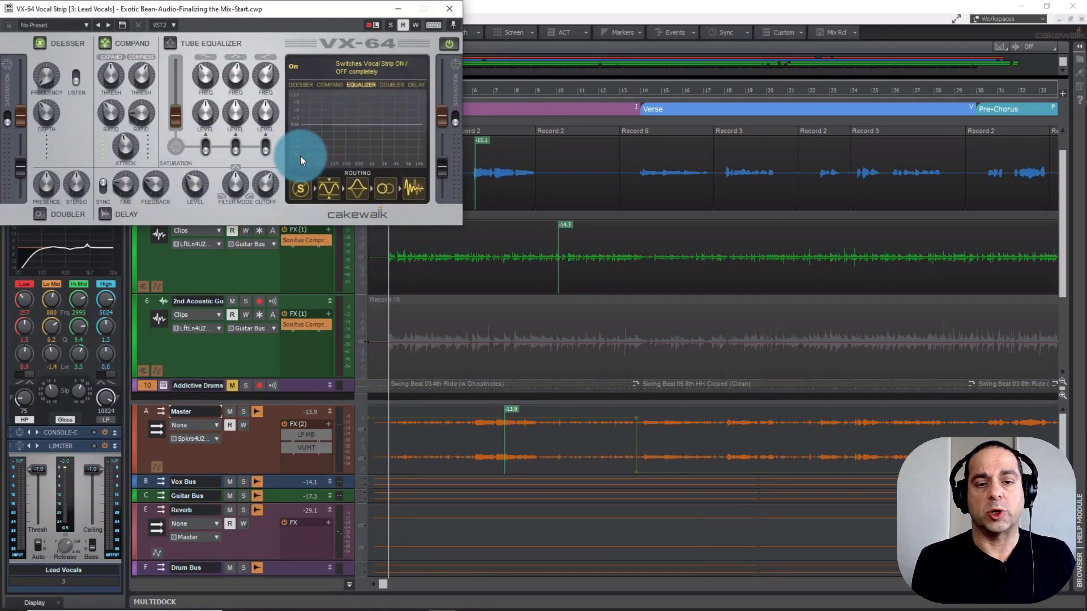
drag(263, 6, 640, 360)
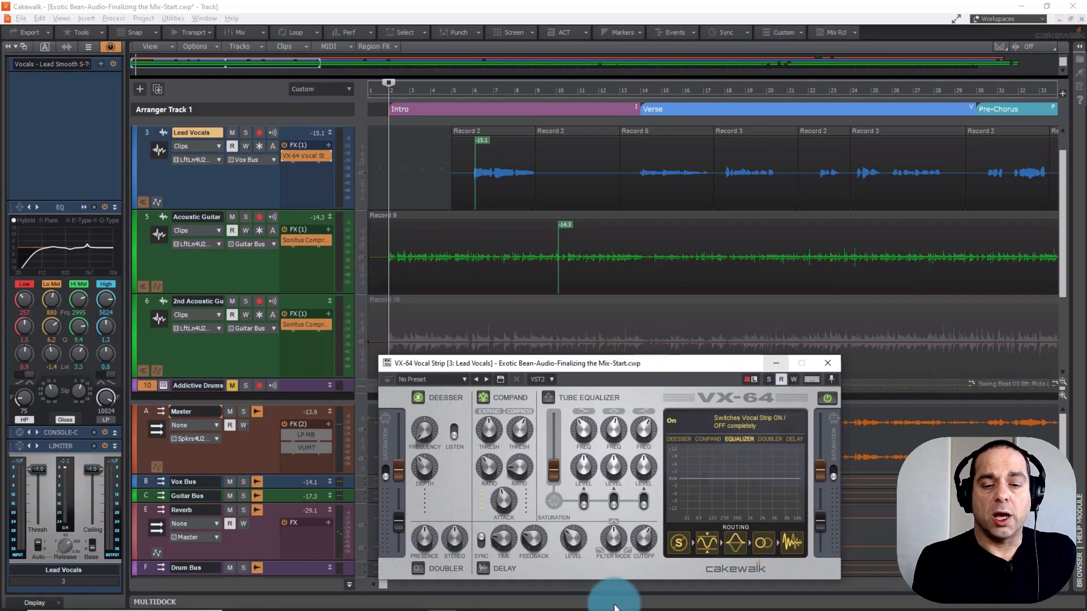
drag(614, 362, 610, 354)
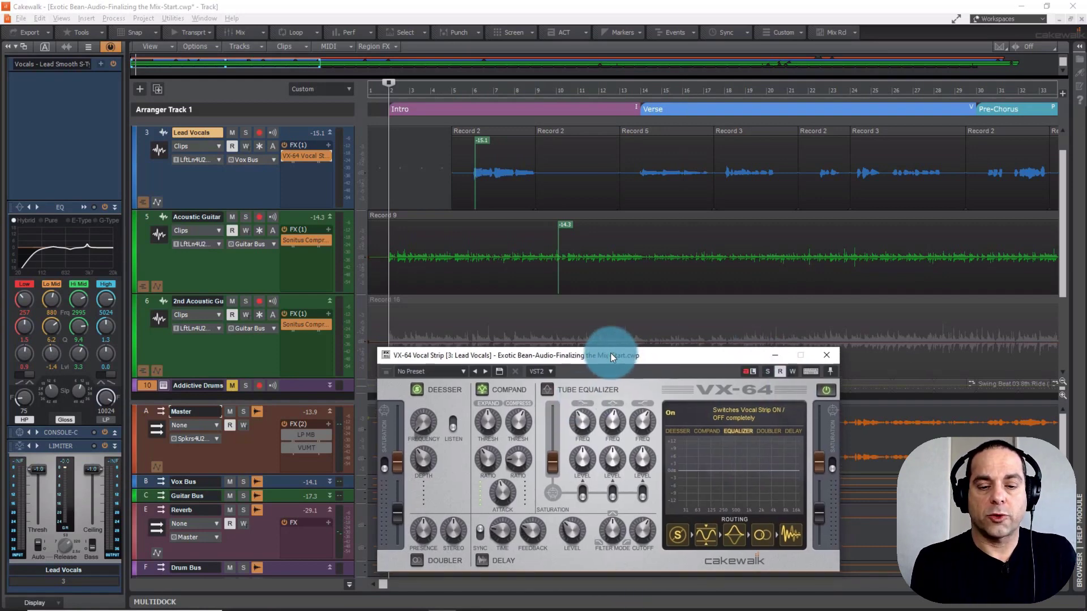
Mark a time range along the ruler in a later part of the song for auditioning the vocals
drag(381, 584, 816, 608)
click(431, 143)
drag(444, 90, 1046, 90)
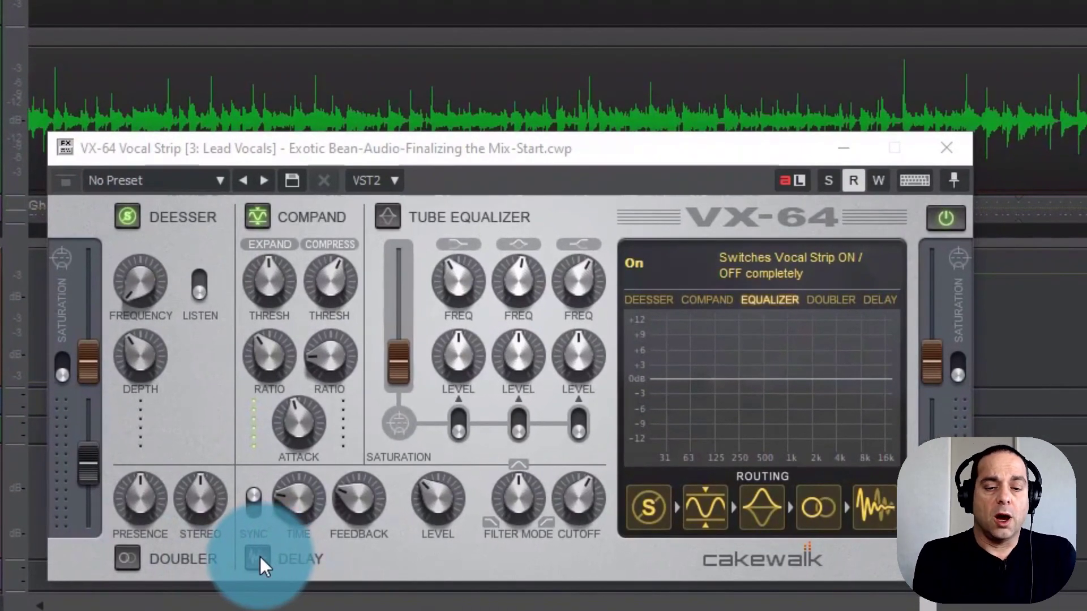
Switch on the Doubler module of the VX-64 Vocal Strip
click(260, 556)
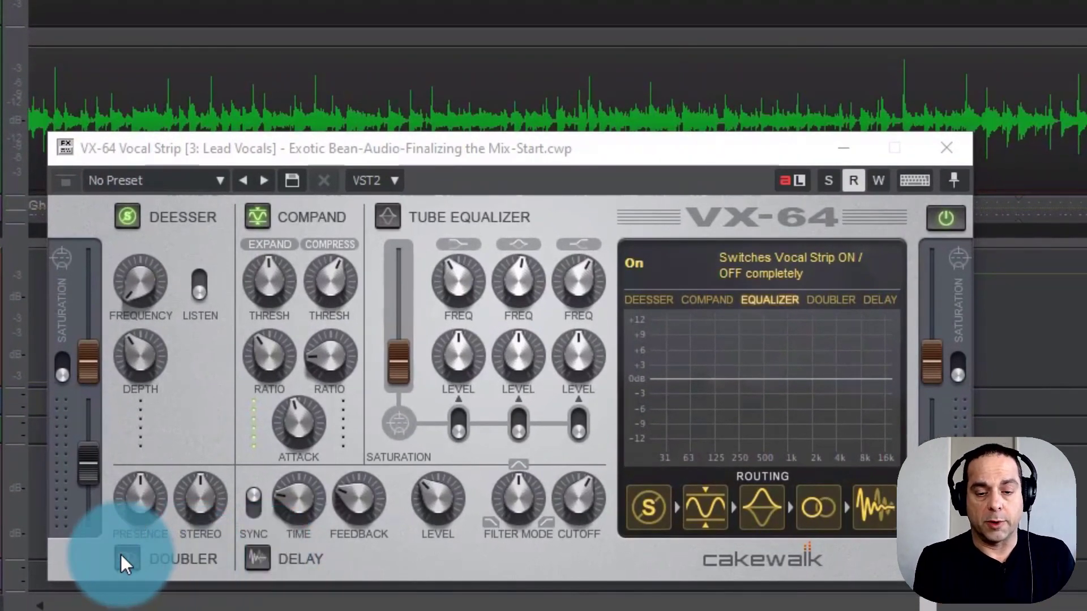
click(123, 557)
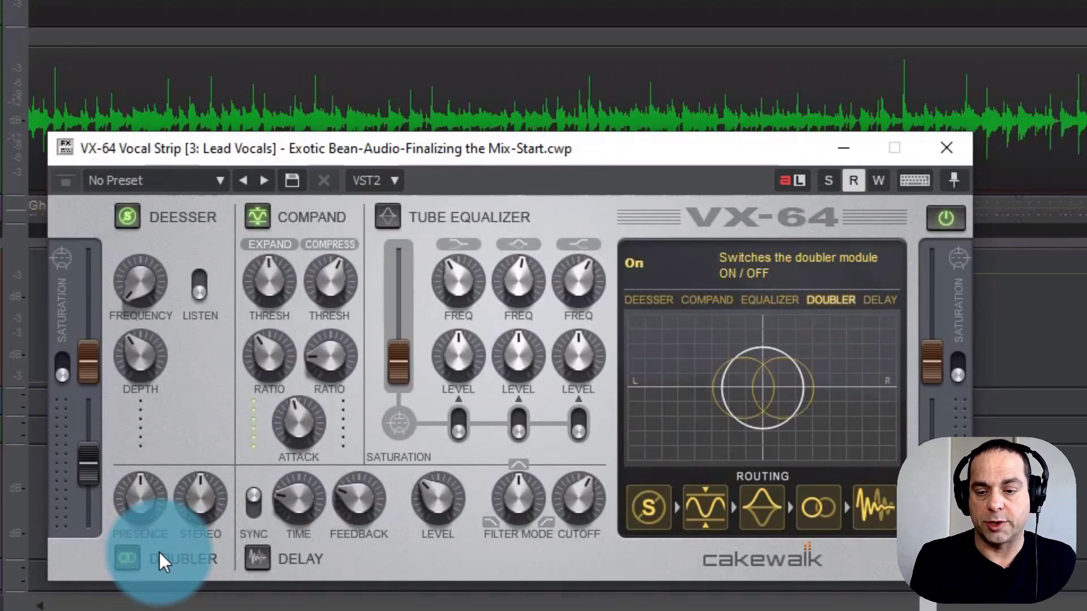
click(159, 552)
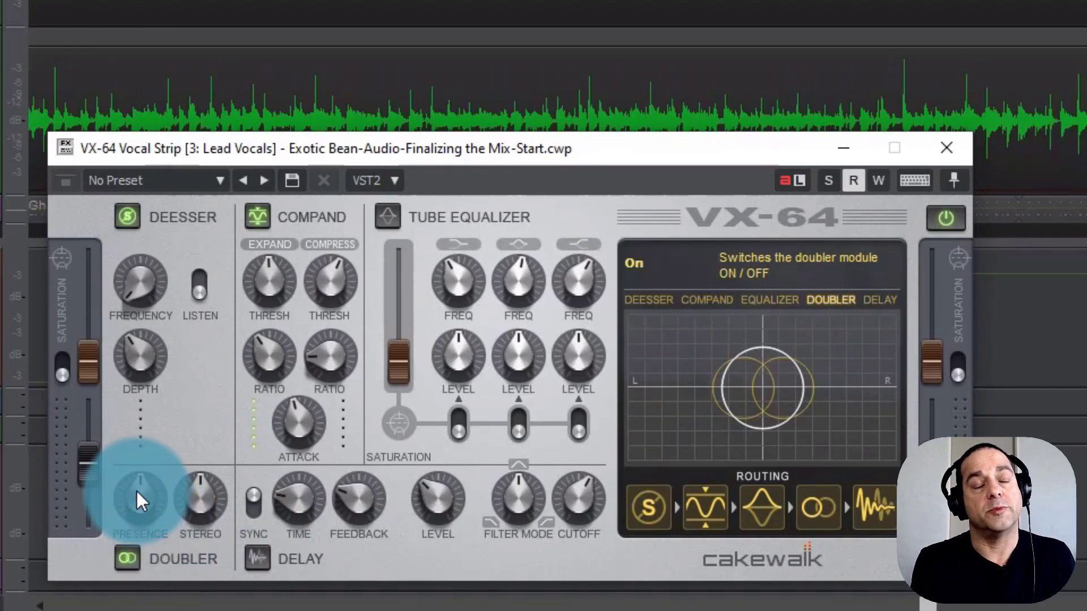
mouse_move(137, 490)
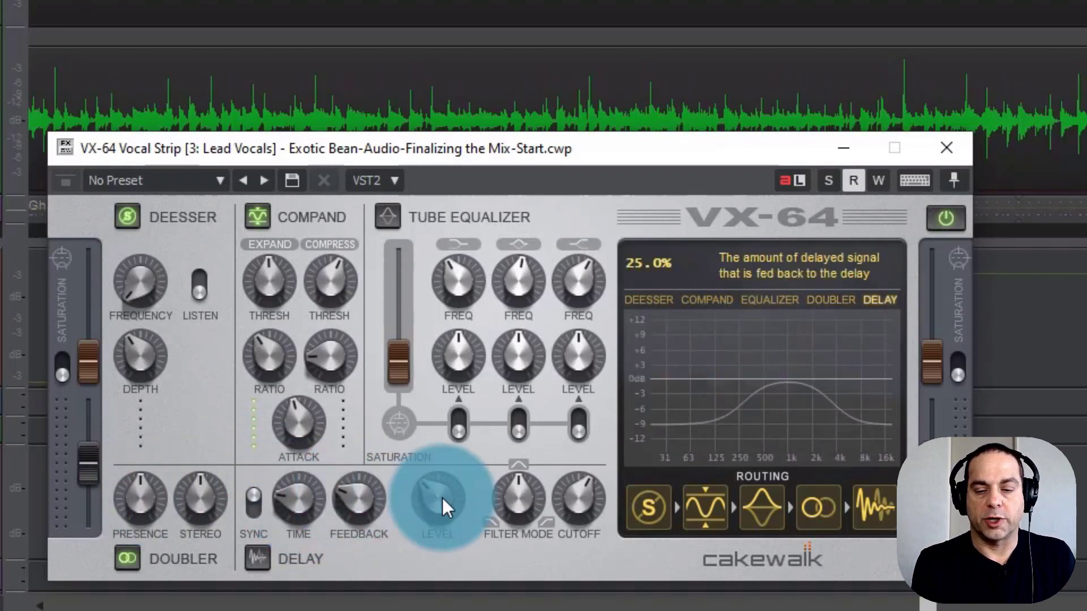
mouse_move(521, 494)
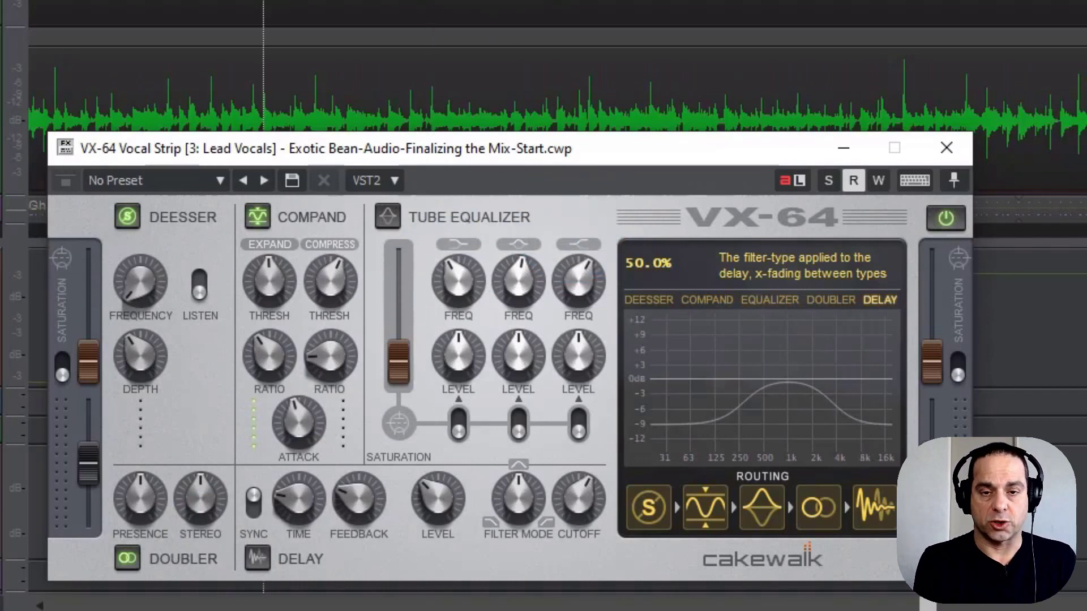
During playback, try the Doubler's stereo width at 100% and at a lower setting, and reset it to its default
click(179, 3)
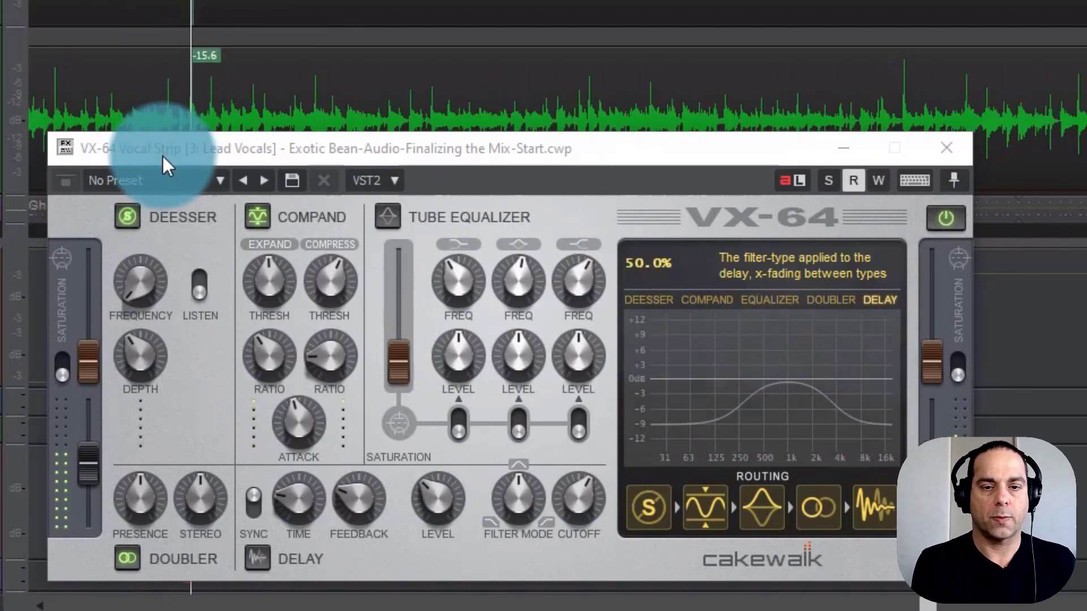
click(427, 541)
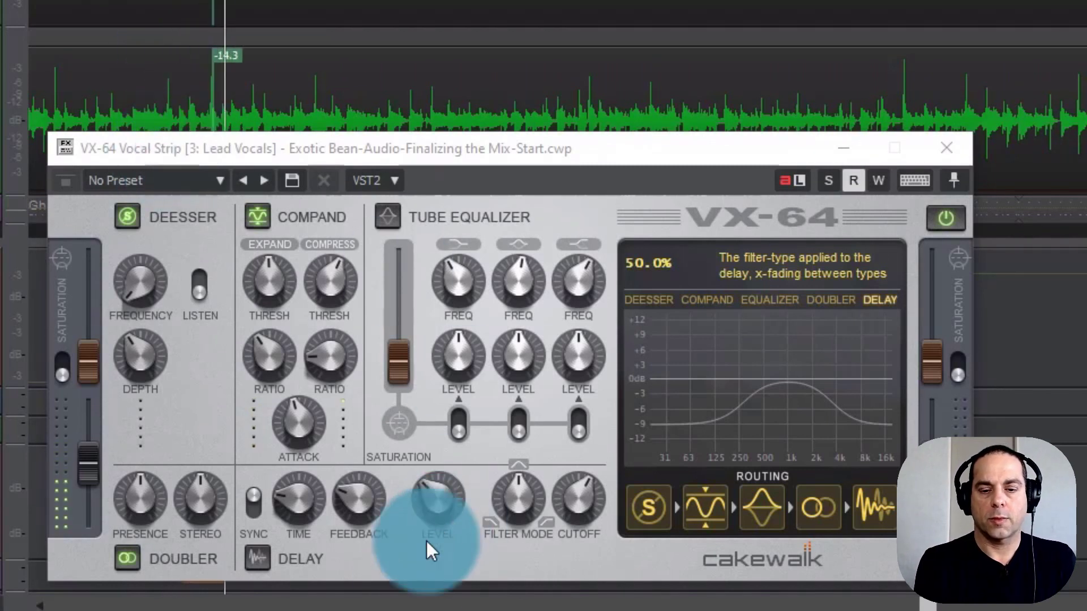
click(125, 555)
drag(202, 497, 155, 107)
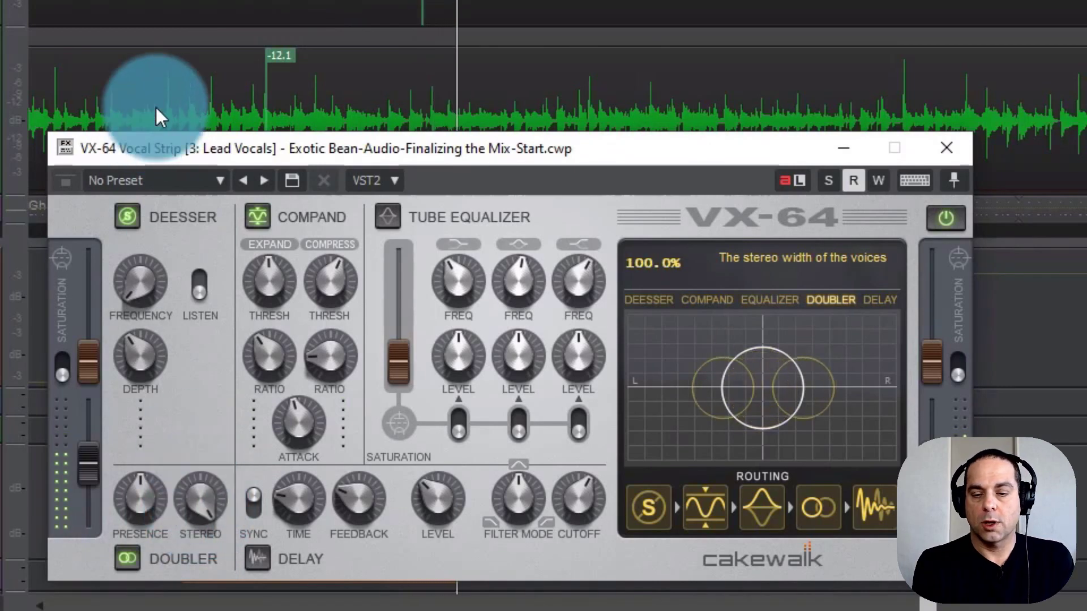
click(152, 236)
drag(202, 491, 206, 594)
double_click(199, 505)
Try different Doubler presence levels, including 0.0 dB, and reset the presence to -6.0 dB
click(141, 487)
drag(141, 487, 134, 587)
double_click(137, 480)
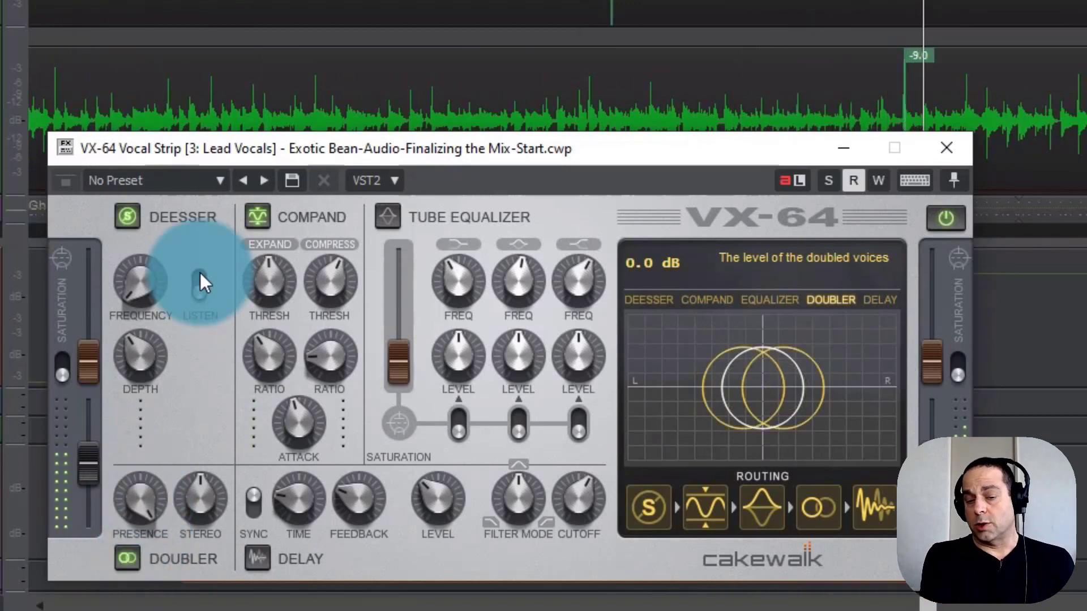
click(134, 500)
click(145, 491)
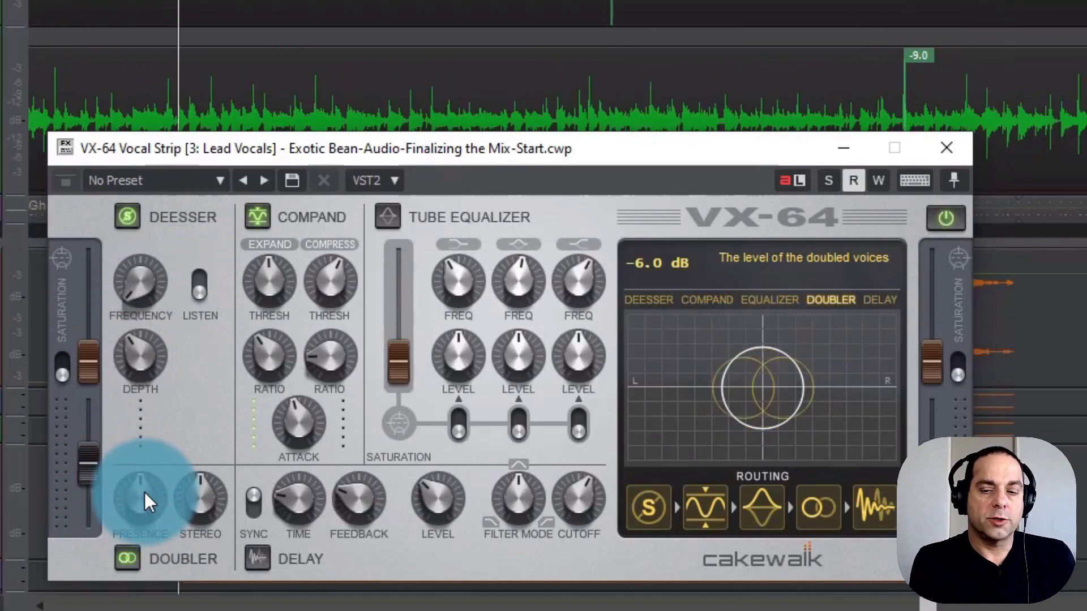
drag(144, 491, 199, 502)
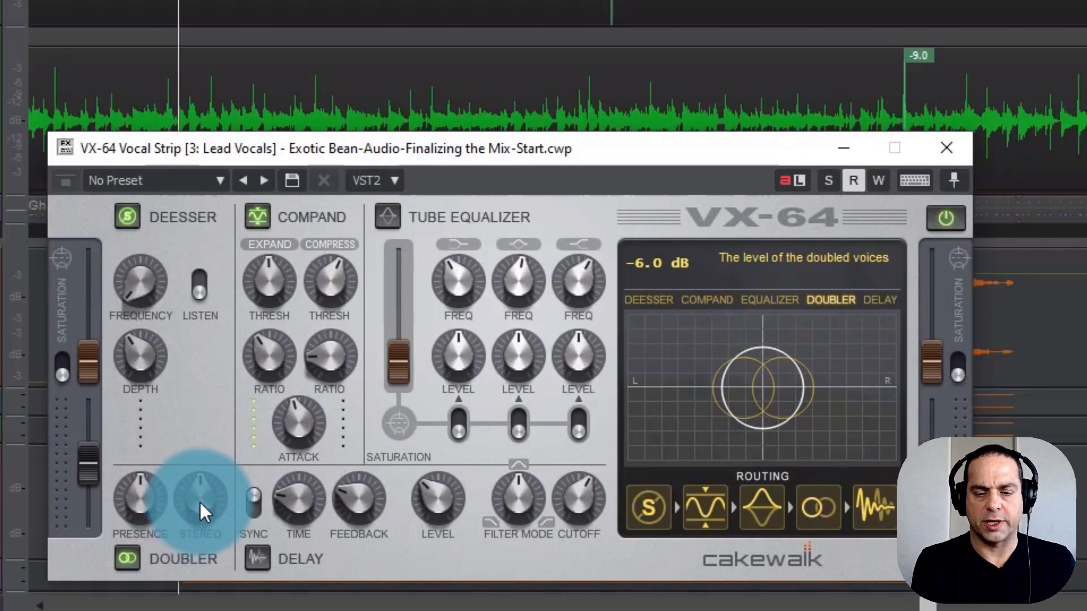
Replace the Doubler with the Delay module, synced to the host tempo with an 8th delay time
click(122, 553)
click(258, 547)
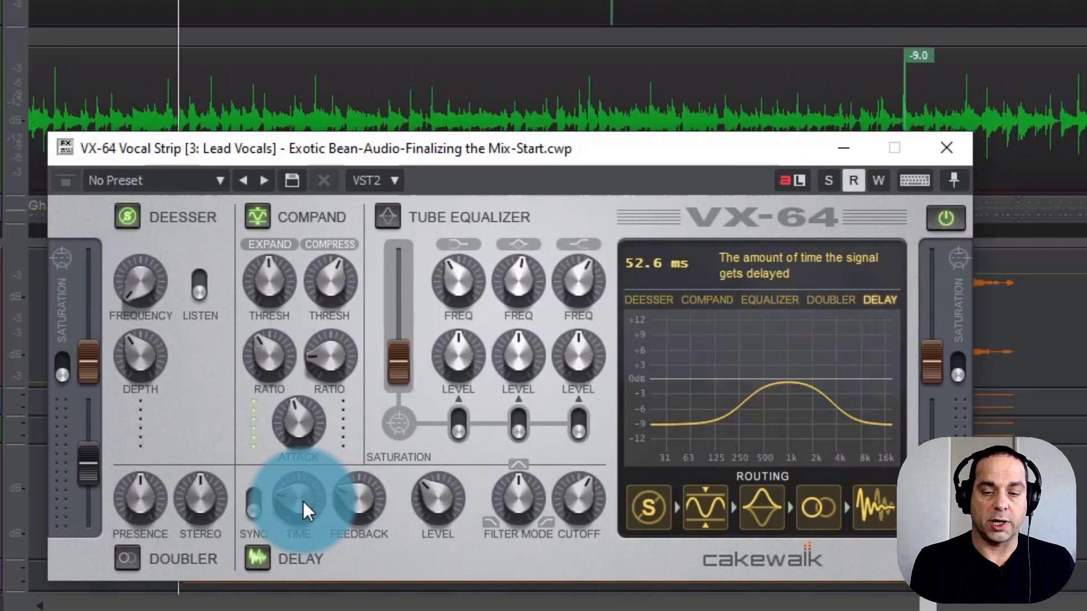
click(253, 501)
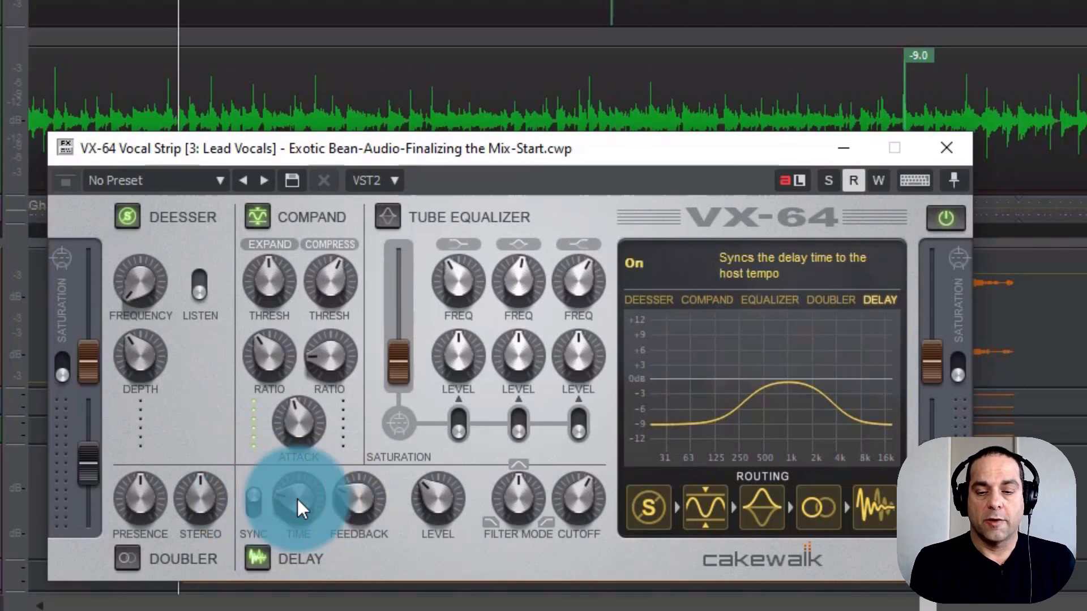
mouse_move(297, 498)
mouse_down()
mouse_move(295, 454)
mouse_move(297, 488)
mouse_up()
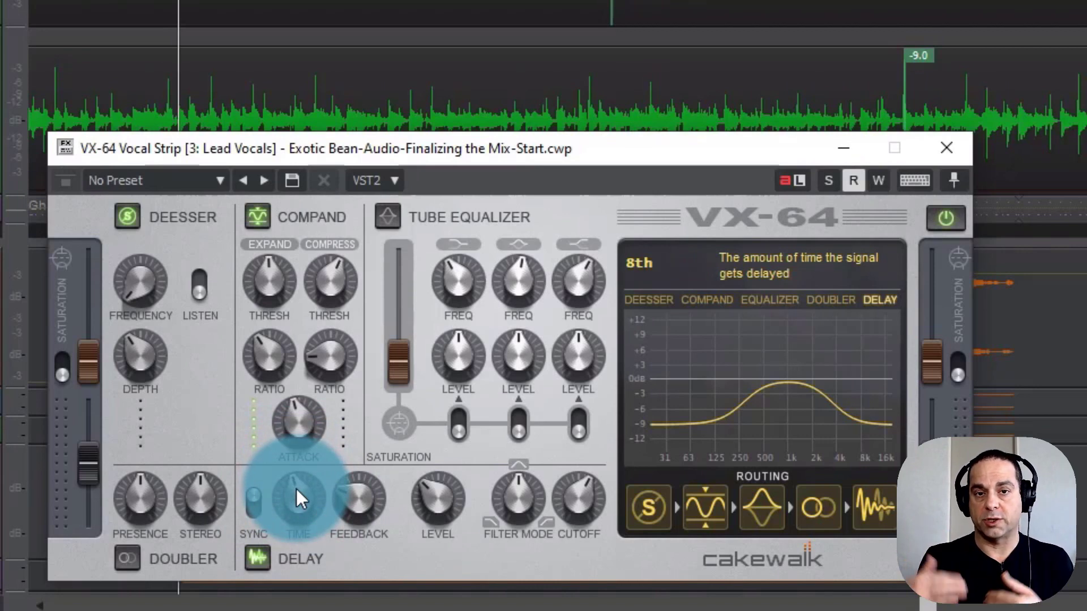
drag(297, 488, 297, 494)
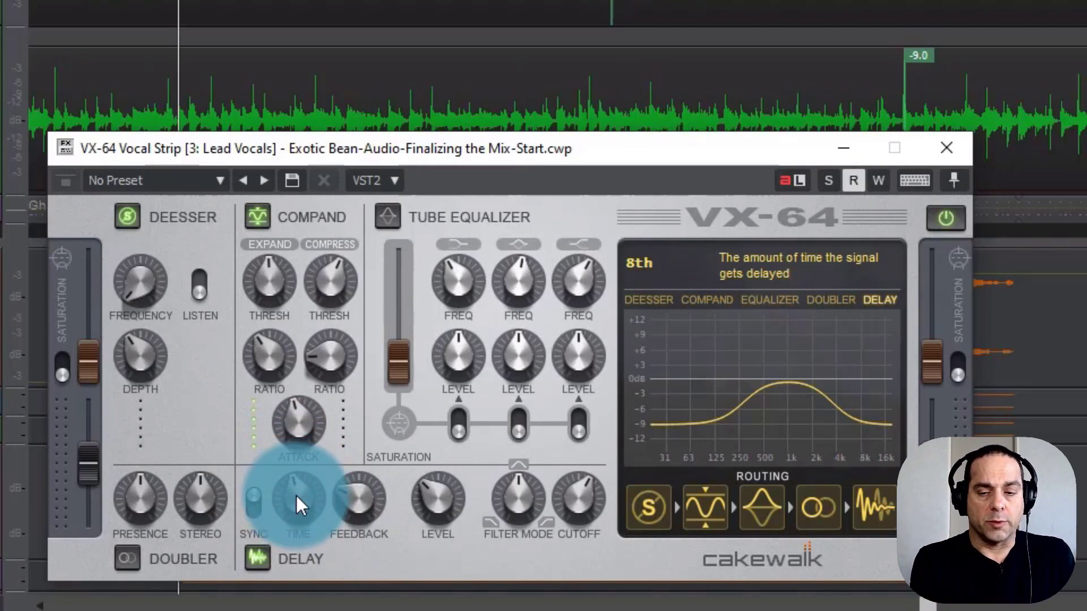
Audition the Delay feedback at 90%, 0% and about 33% during playback, and reset it to 25%
click(361, 497)
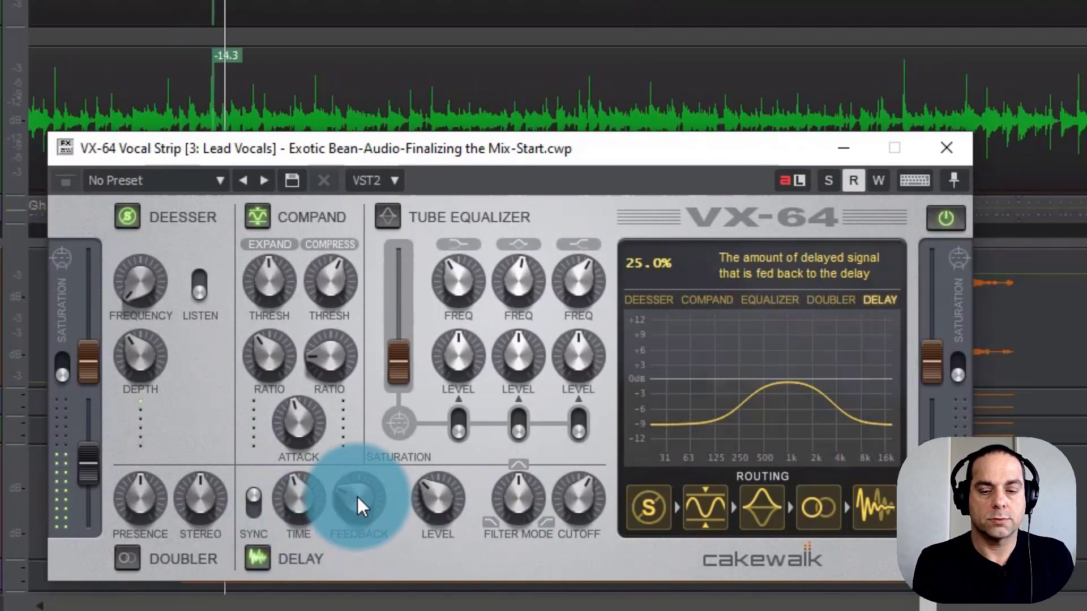
drag(355, 497, 382, 311)
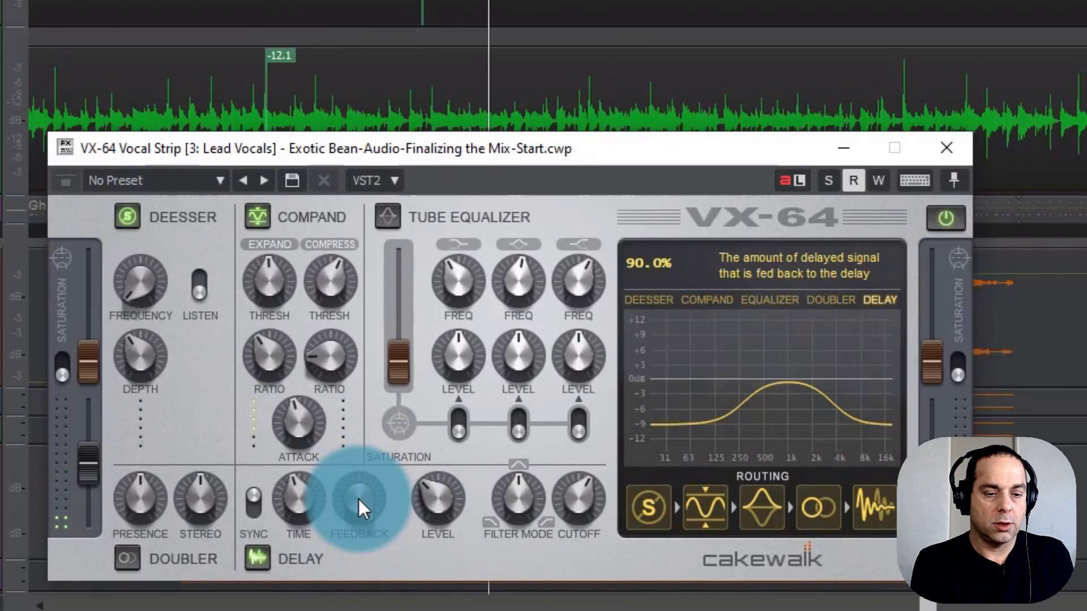
drag(358, 498, 350, 610)
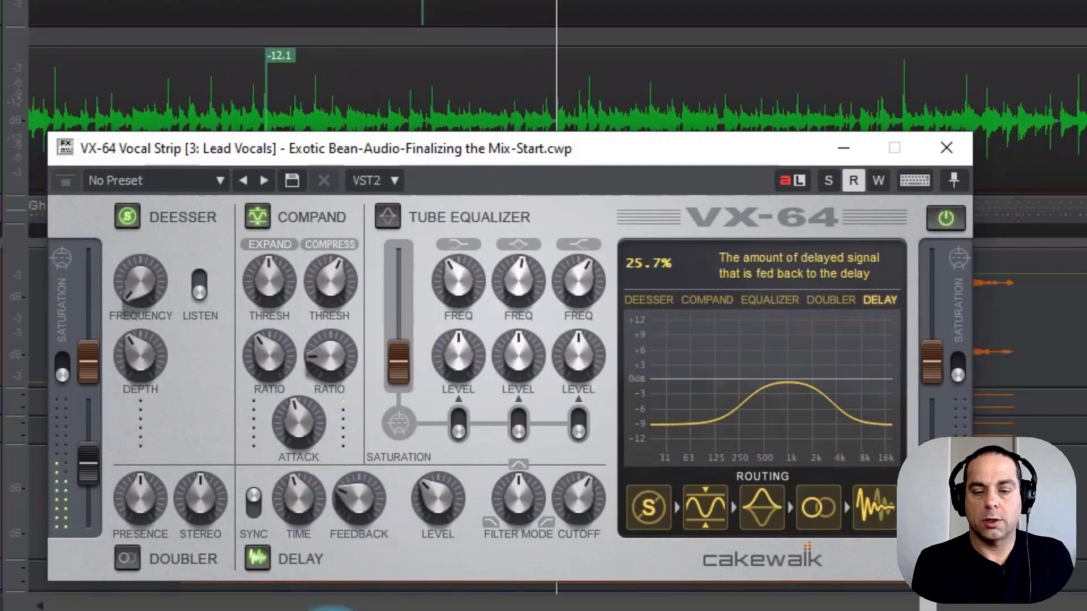
drag(358, 498, 352, 588)
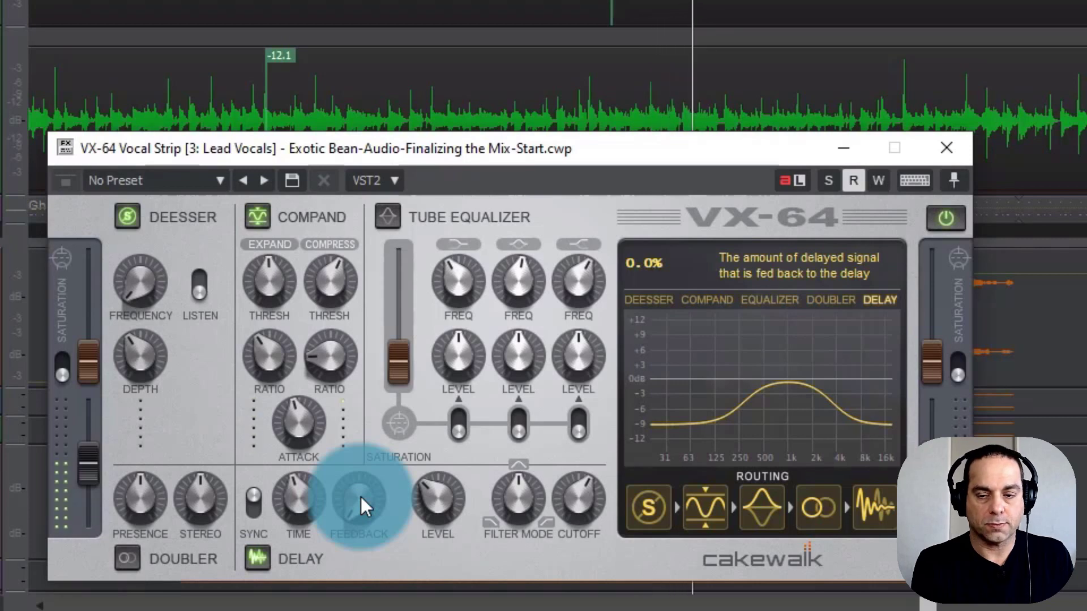
drag(361, 497, 365, 418)
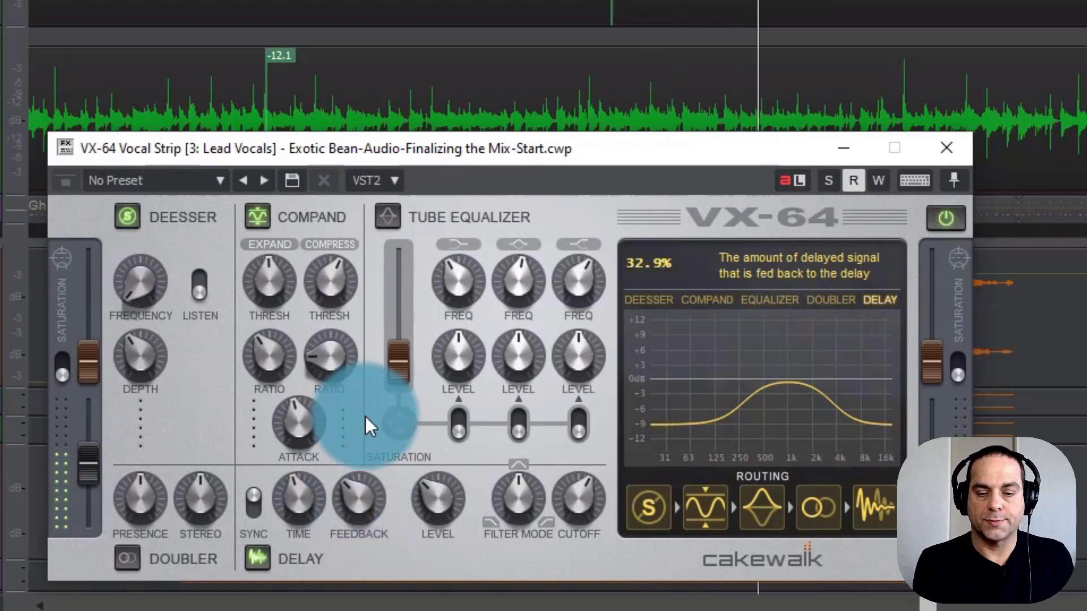
double_click(354, 494)
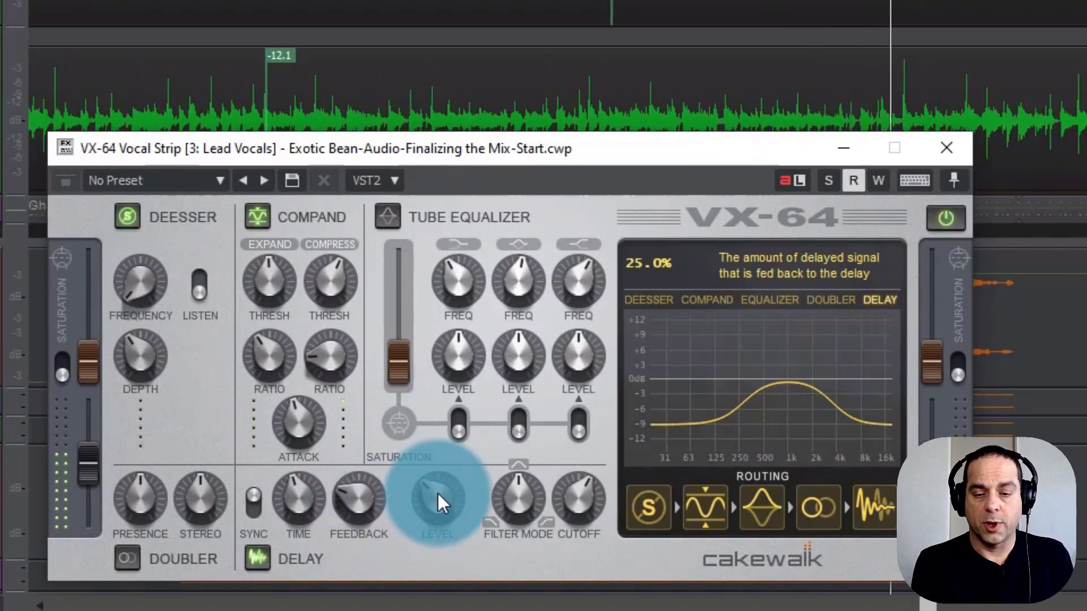
Try the Delay level at -12.0 dB, and settle on -18.0 dB with the Doubler turned on alongside it
mouse_move(436, 484)
drag(439, 494, 439, 470)
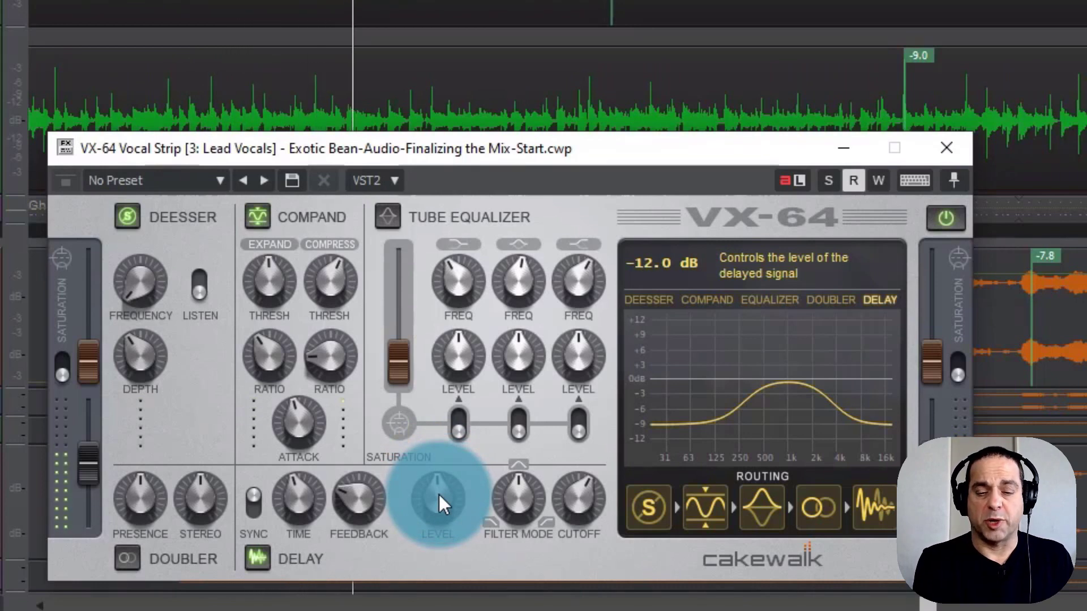
click(125, 558)
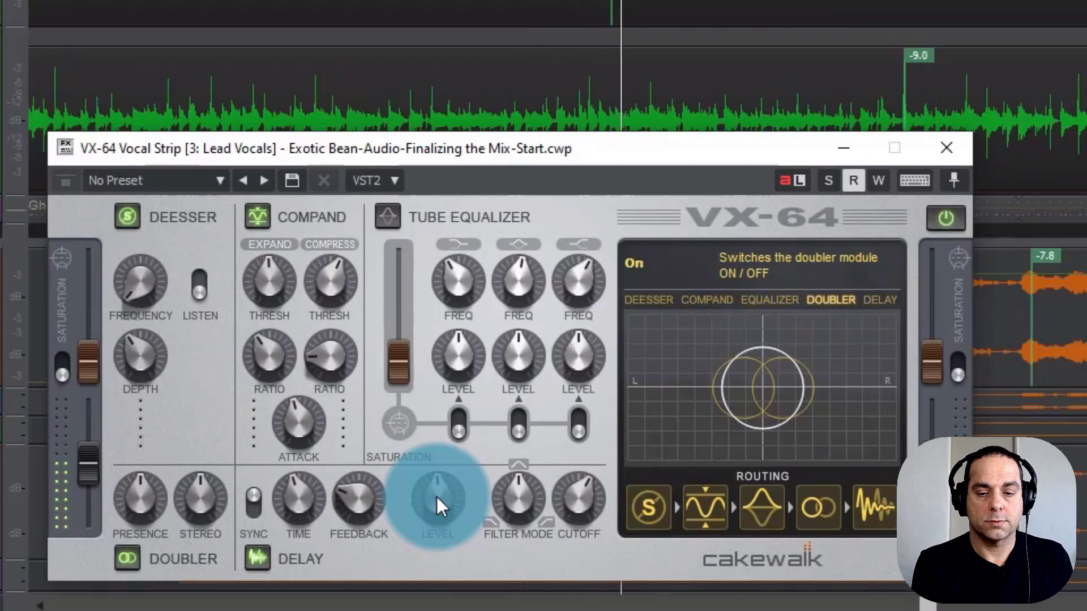
drag(436, 497, 435, 507)
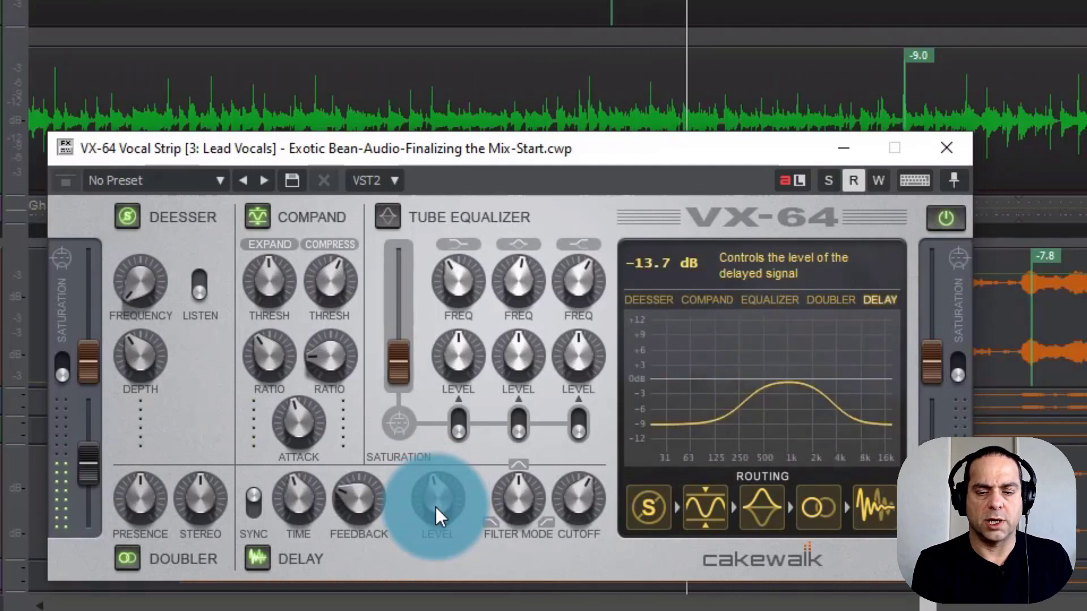
scroll(436, 508, down, 3)
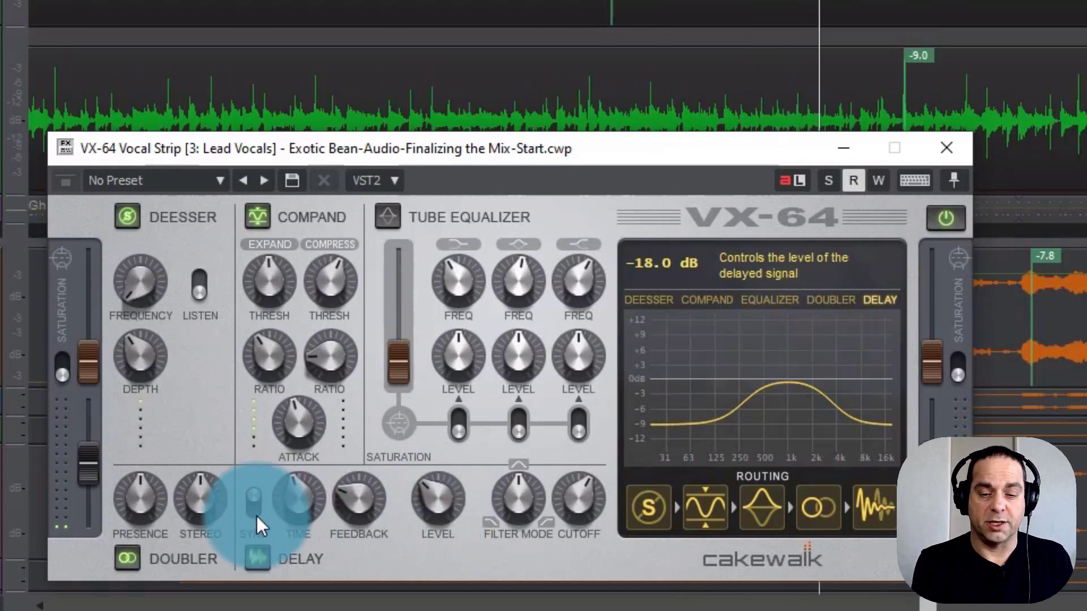
With the Doubler bypassed, try the Delay's filter mode and cutoff, reset the cutoff, and choose the low-pass filter mode
click(122, 555)
drag(525, 500, 511, 481)
drag(581, 494, 568, 460)
drag(519, 491, 572, 484)
double_click(579, 495)
drag(521, 504, 514, 575)
Turn the Doubler back on at 100% stereo width and lower the Delay feedback to 20.5%
click(119, 560)
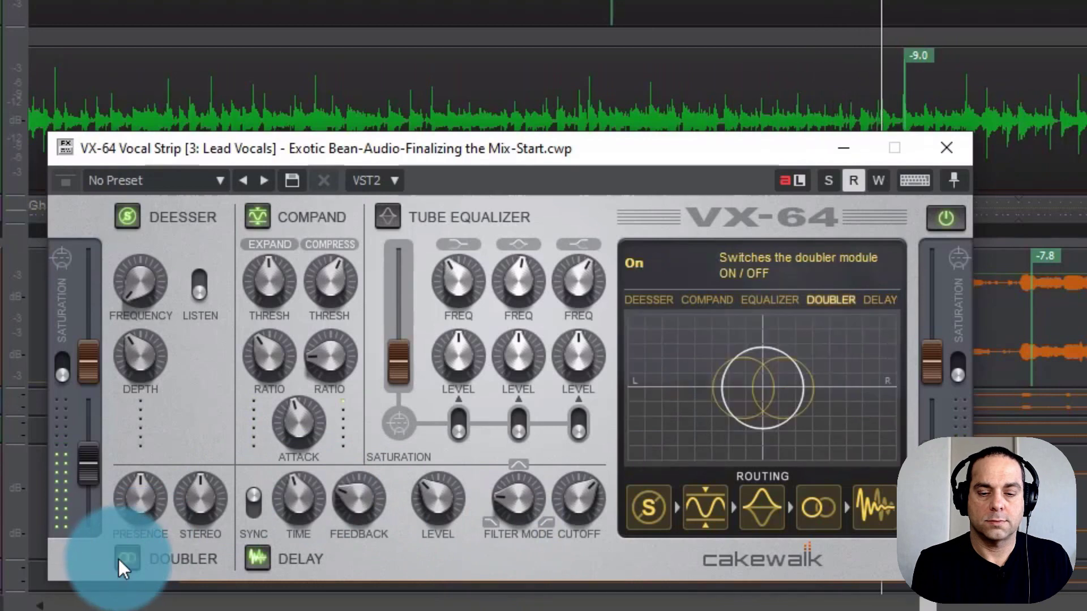
mouse_move(200, 493)
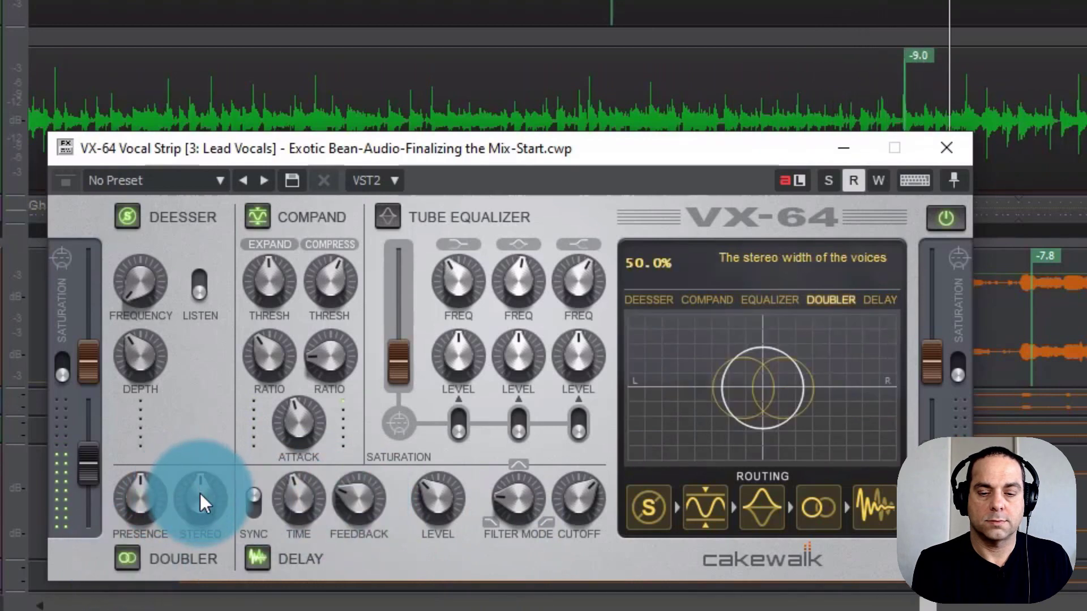
drag(200, 490, 205, 274)
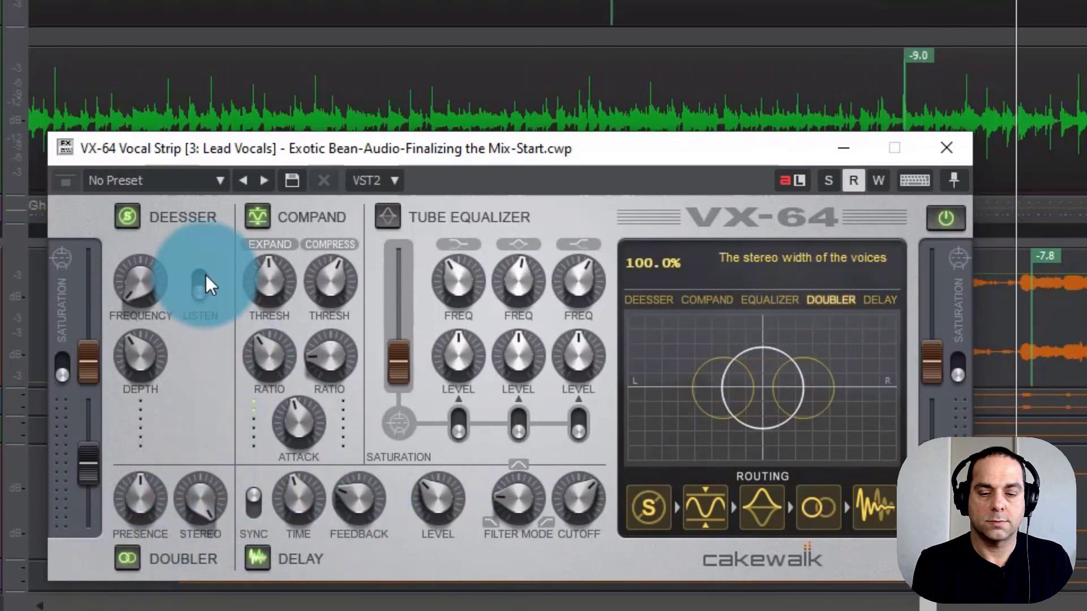
mouse_move(440, 505)
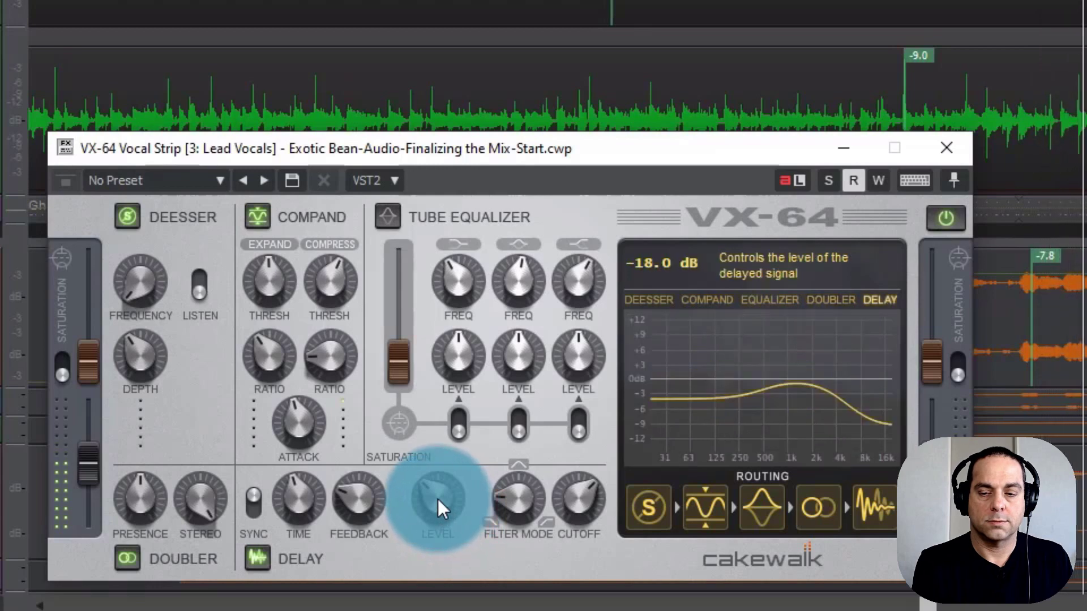
mouse_move(359, 495)
drag(359, 495, 358, 503)
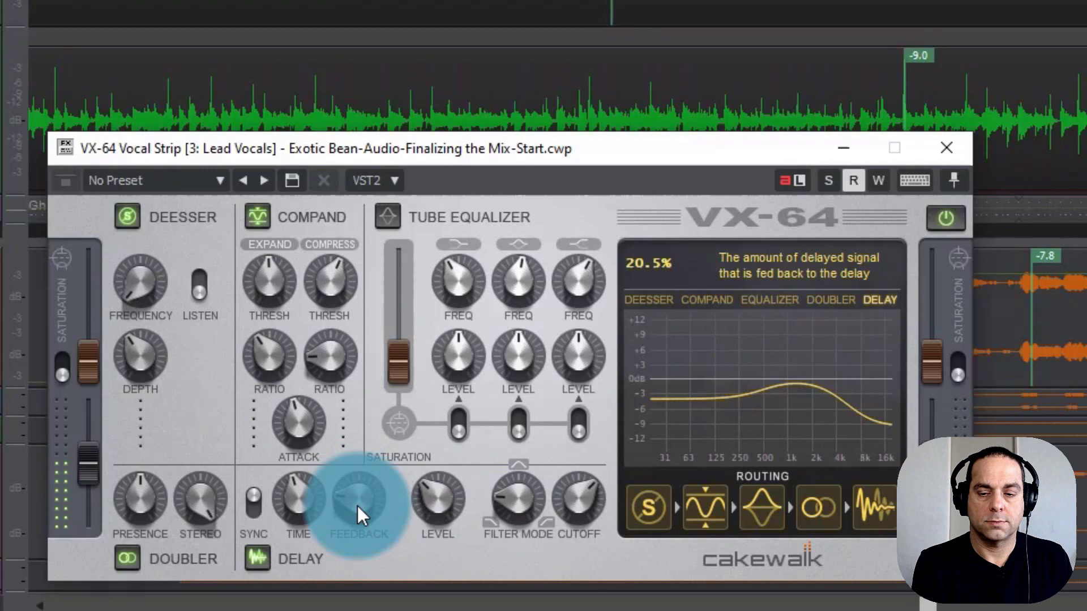
mouse_move(440, 497)
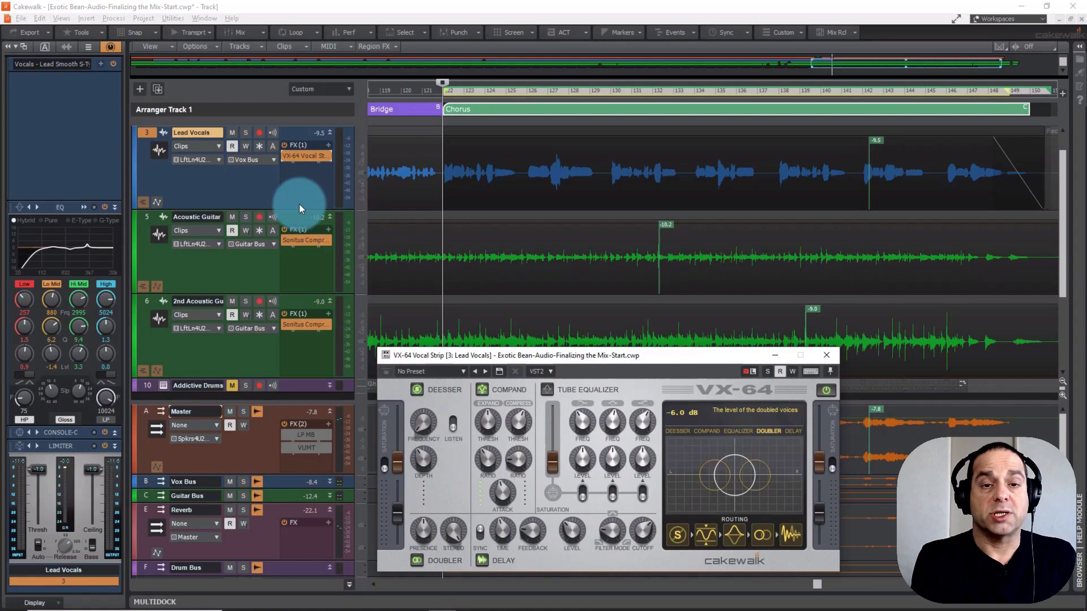
Show an automation lane on Lead Vocals for the VX-64 Doubler Presence and add a second lane for Doubler Stereo
click(158, 201)
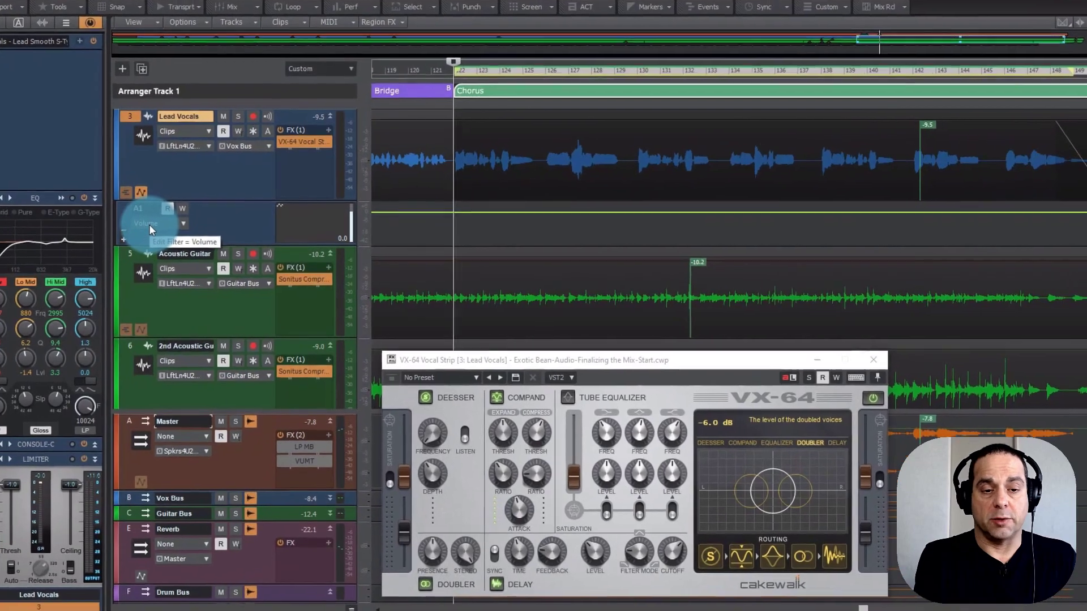
click(164, 232)
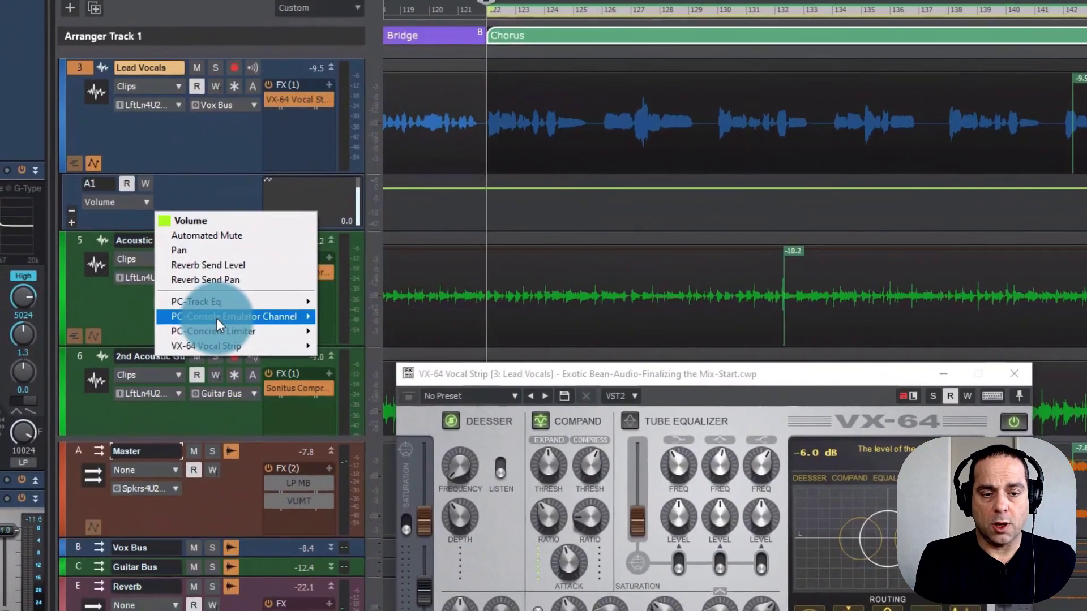
mouse_move(209, 343)
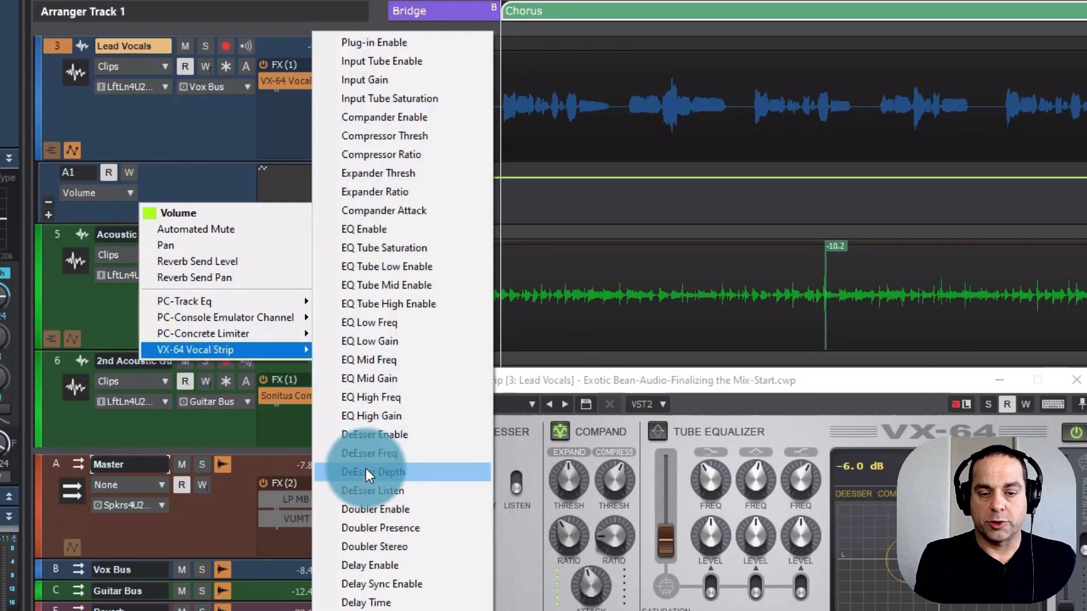
click(361, 535)
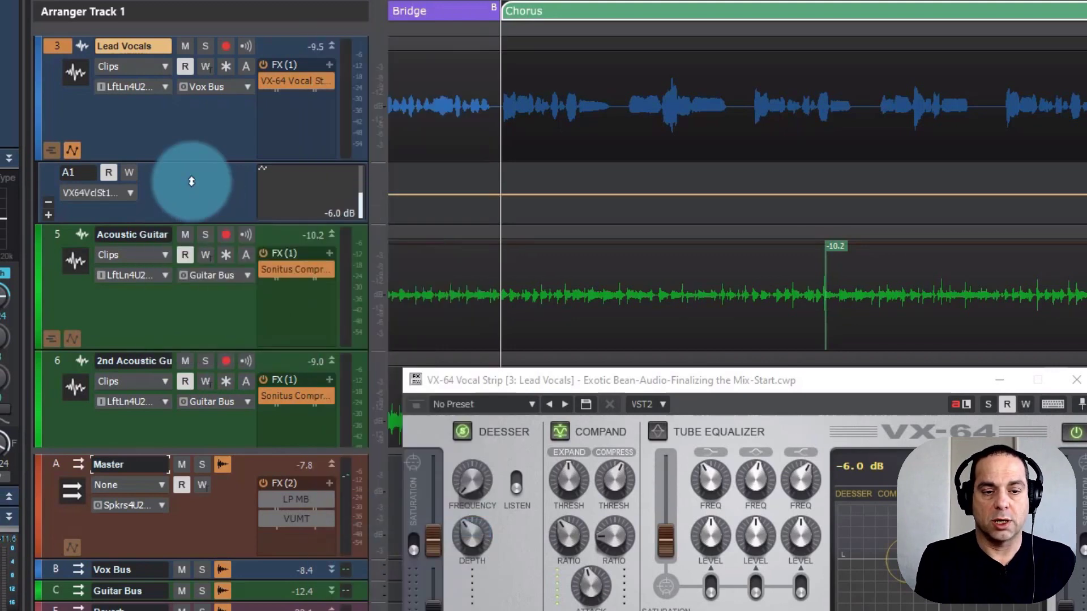
click(49, 214)
click(125, 256)
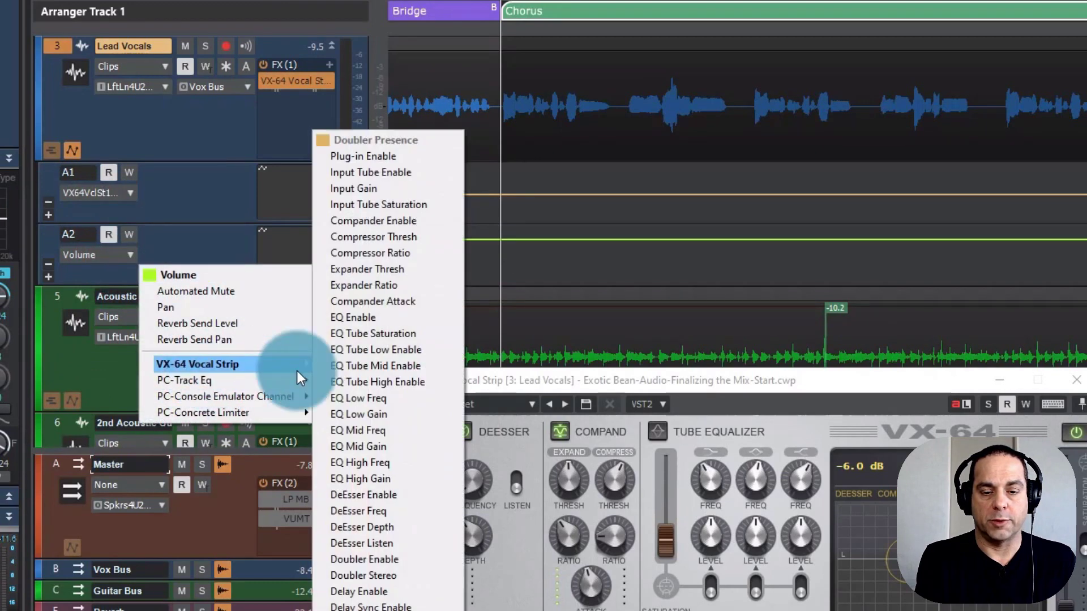
click(347, 576)
Add two more Lead Vocals automation lanes for the VX-64 Delay Enable and Delay Level parameters
click(48, 276)
click(87, 318)
mouse_move(192, 423)
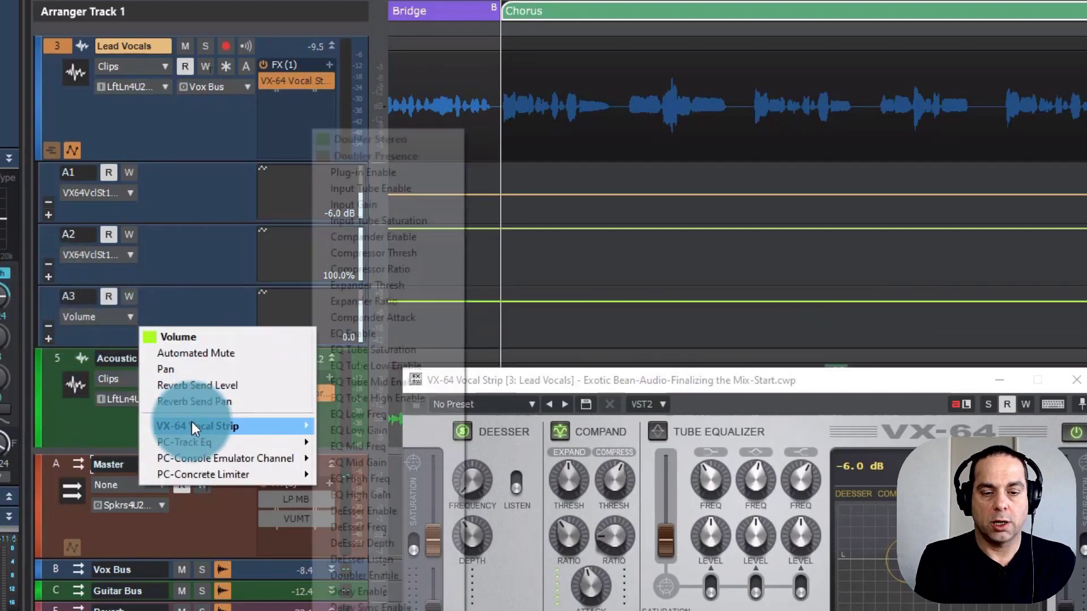
click(372, 590)
click(49, 338)
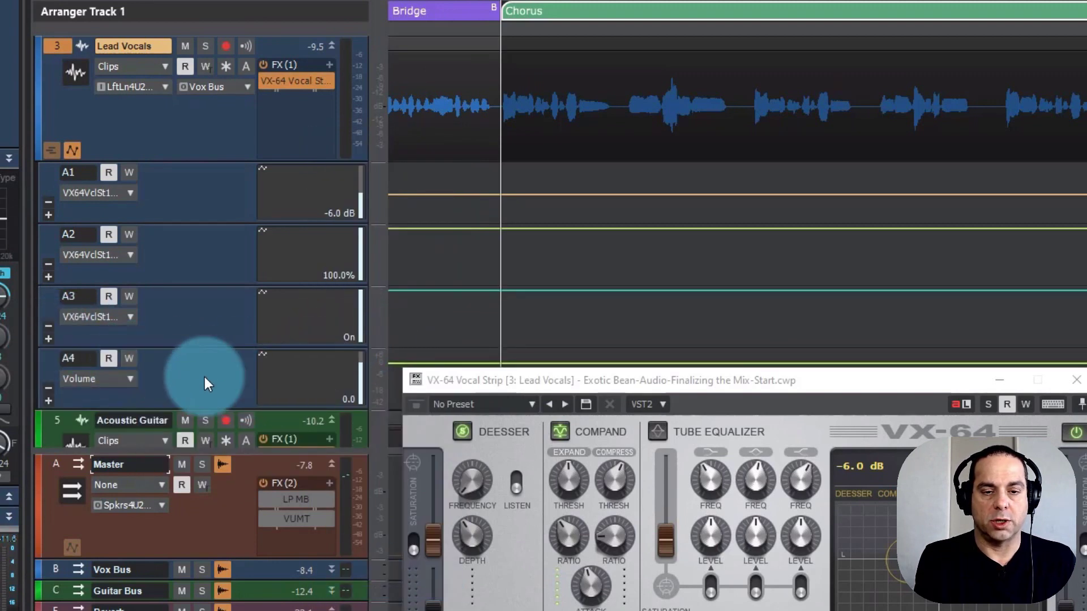
click(90, 380)
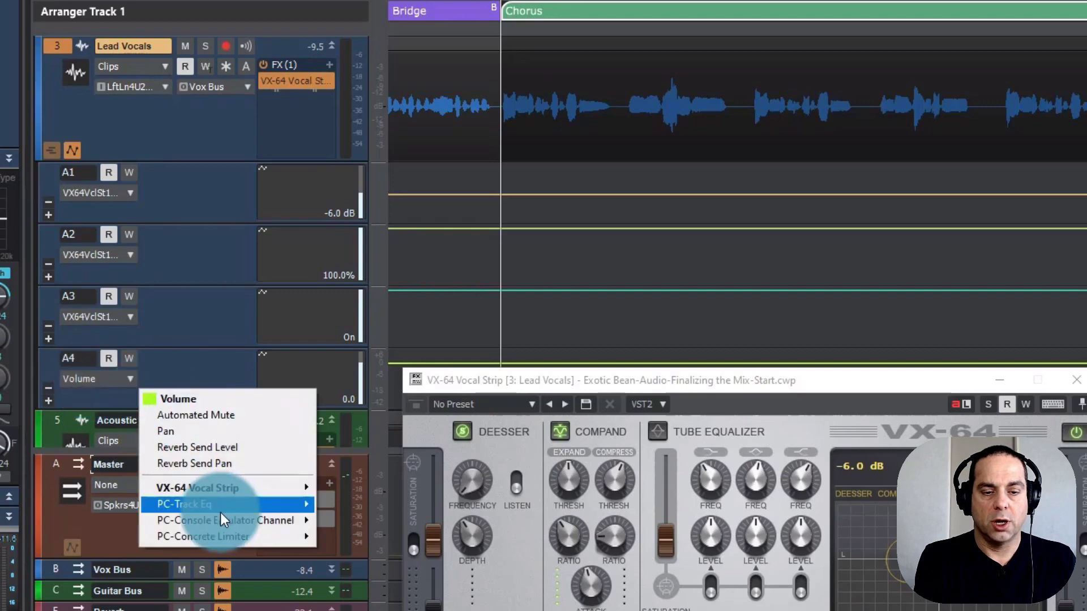
click(219, 488)
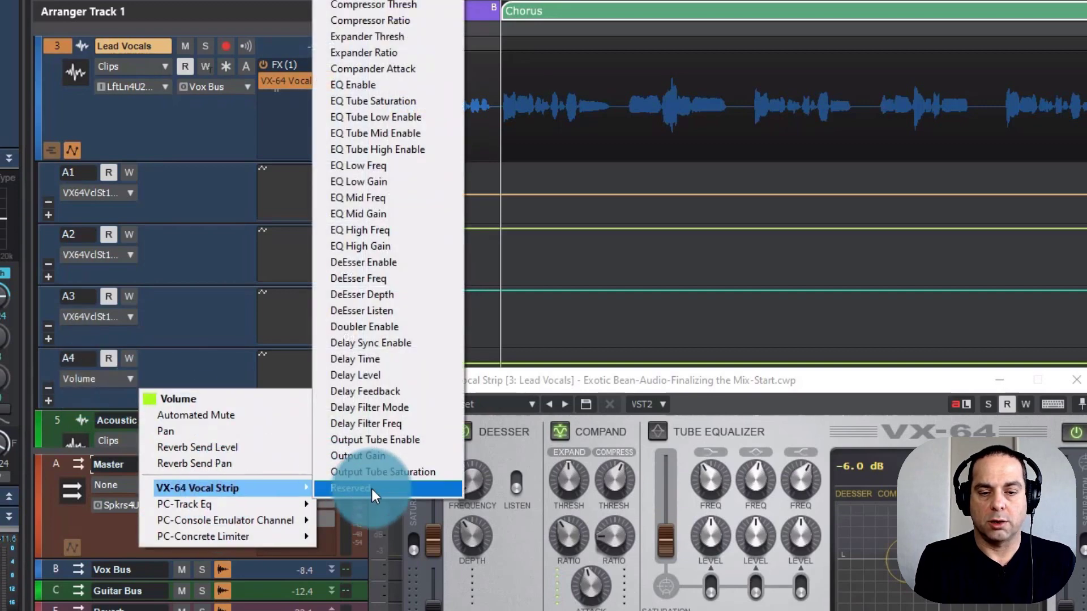
click(374, 375)
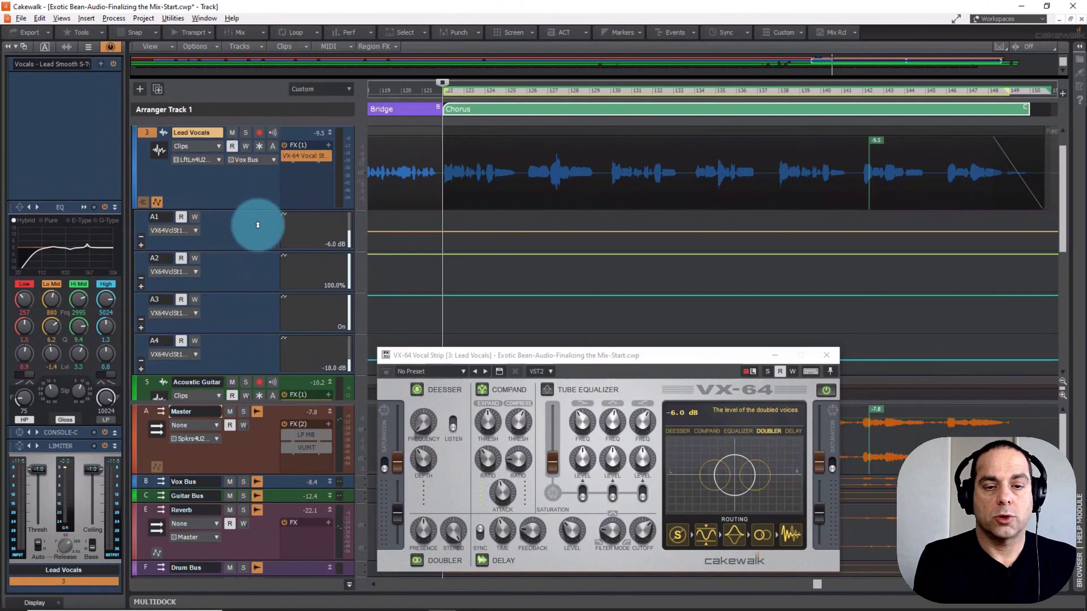
Add a node at the start of the last Chorus in all four VX-64 automation lanes, reducing the track and lane heights
click(447, 226)
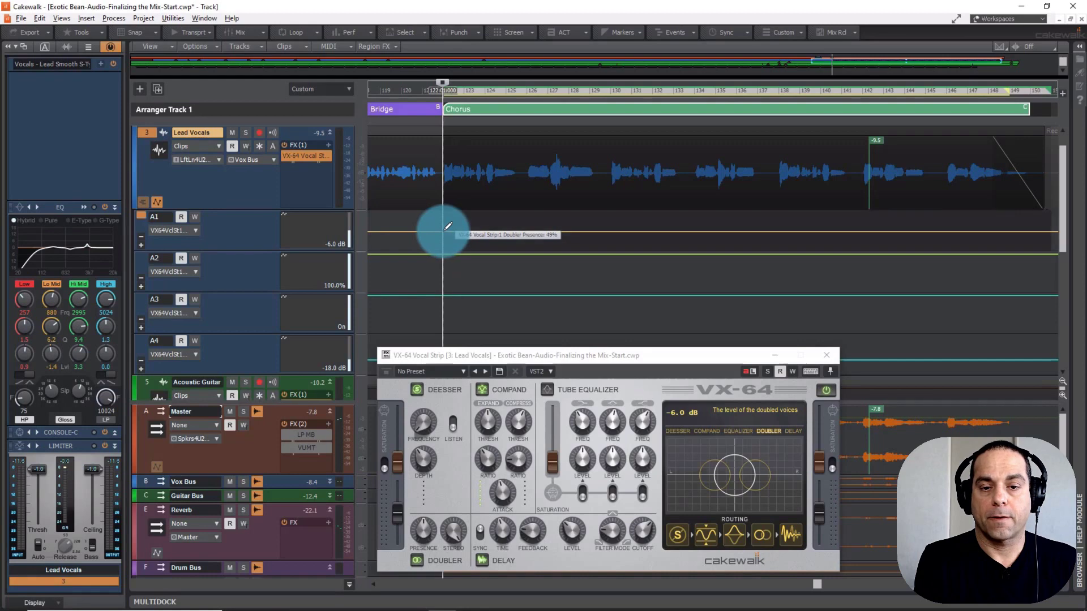
click(442, 261)
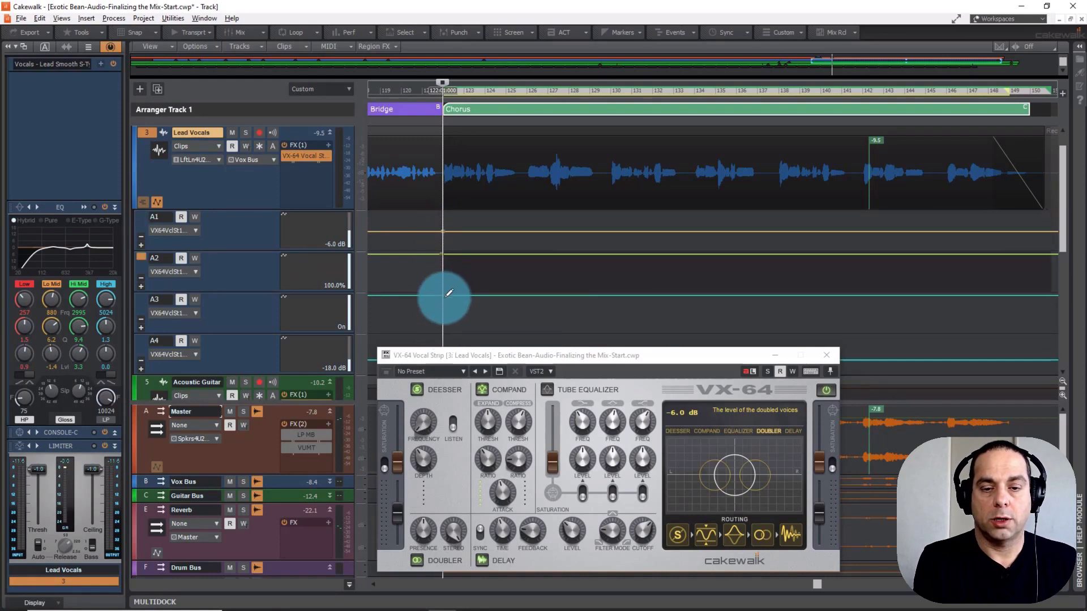
click(440, 296)
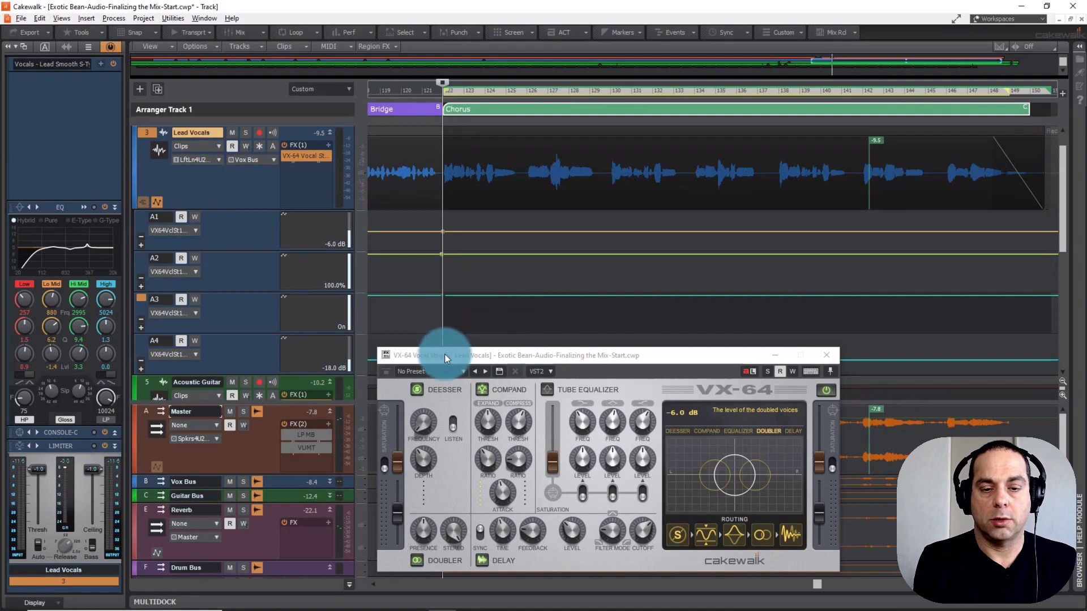
click(444, 355)
drag(267, 208, 265, 177)
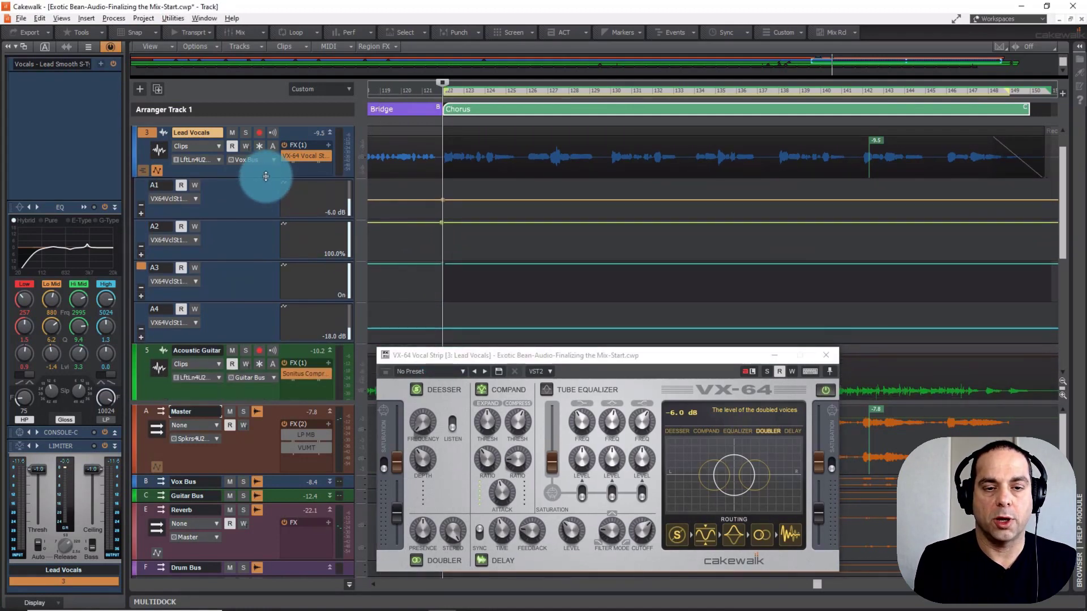
drag(266, 176, 253, 212)
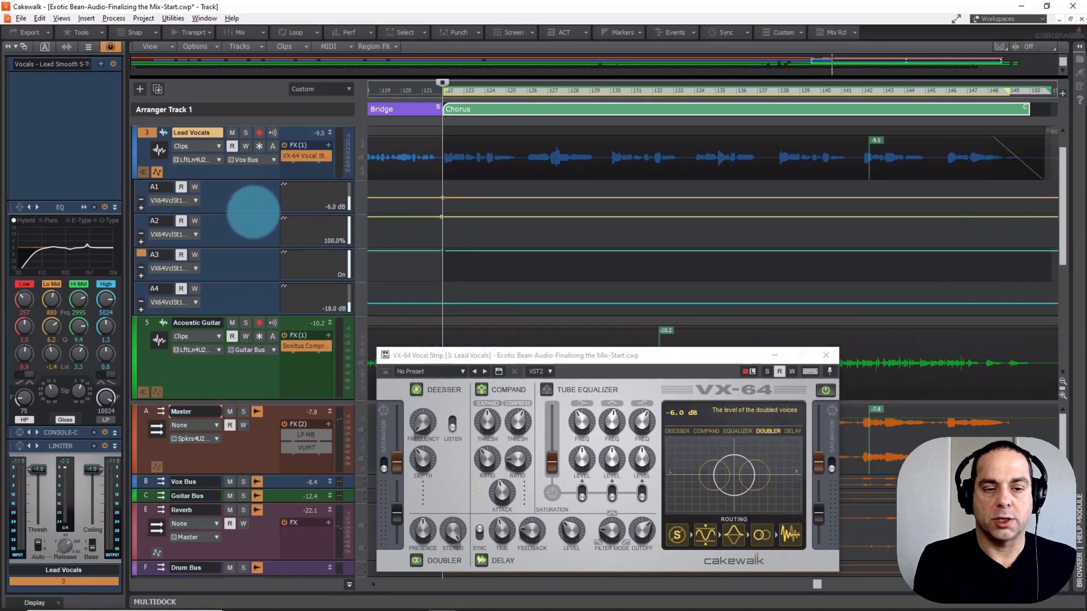
click(447, 299)
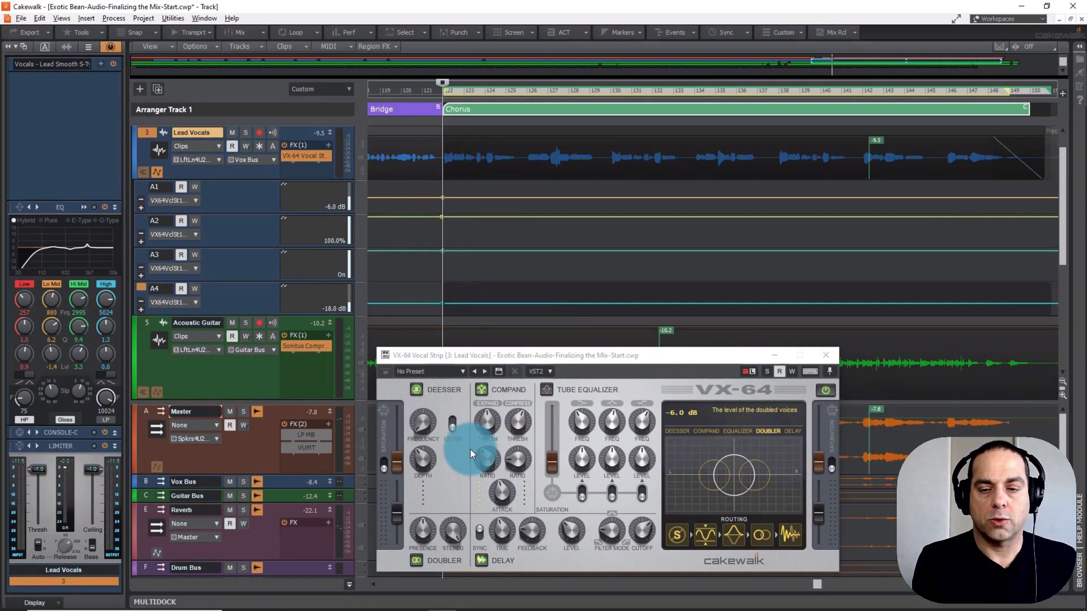
During playback, add a raised Delay Level node at the end of the last Chorus to ramp the delay up across the section
click(569, 528)
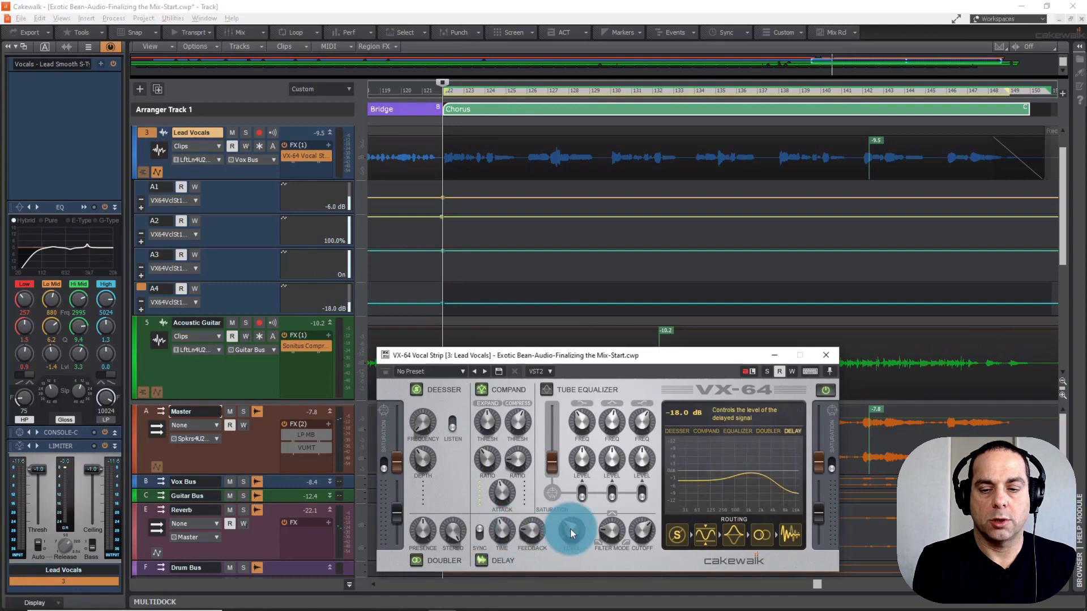
key(space)
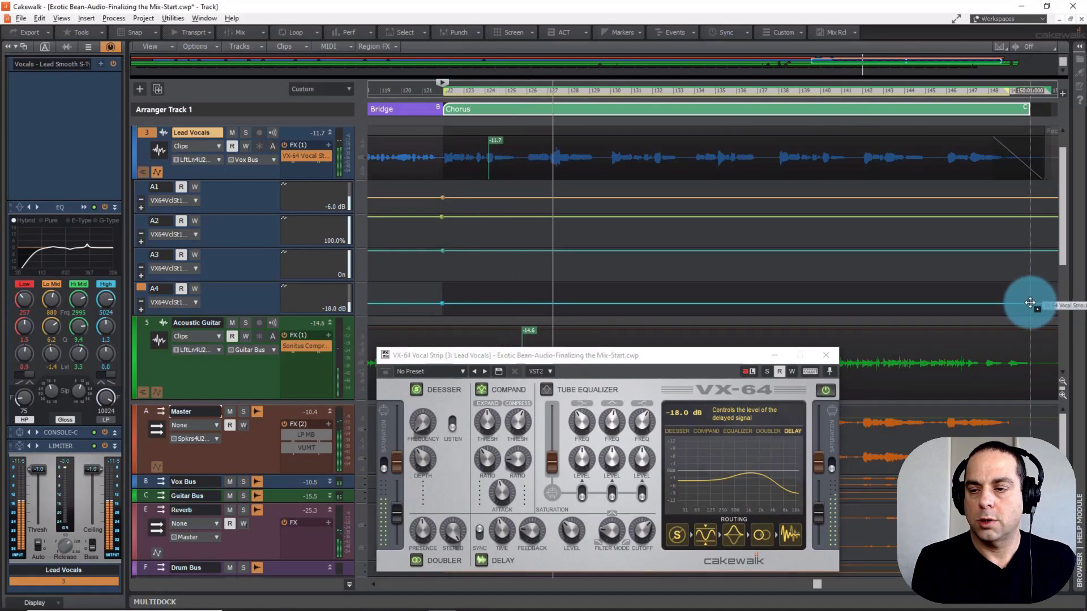
drag(1027, 299, 1028, 295)
click(596, 447)
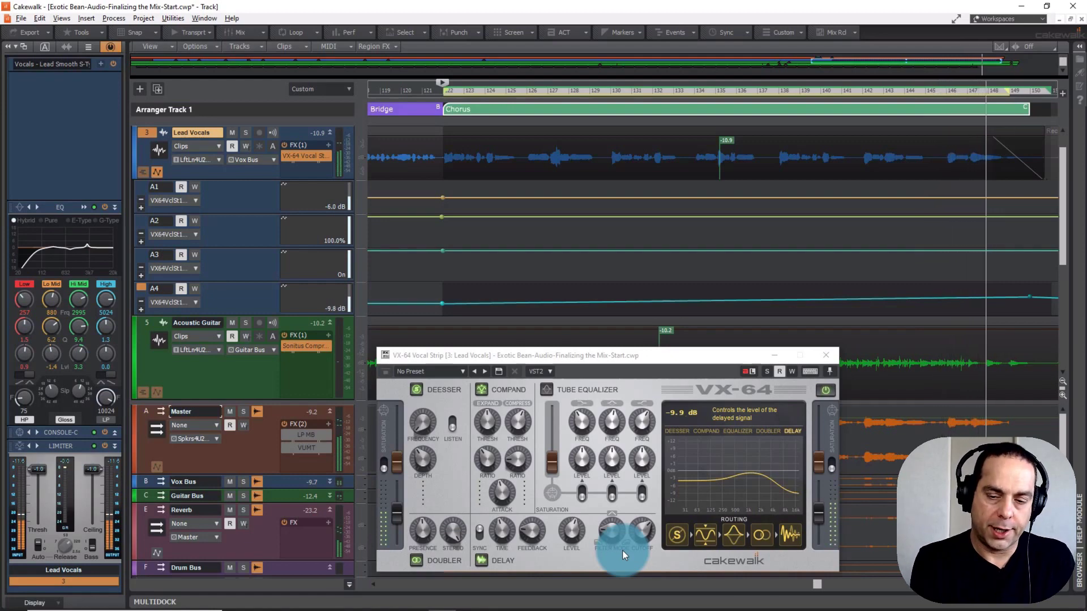
key(space)
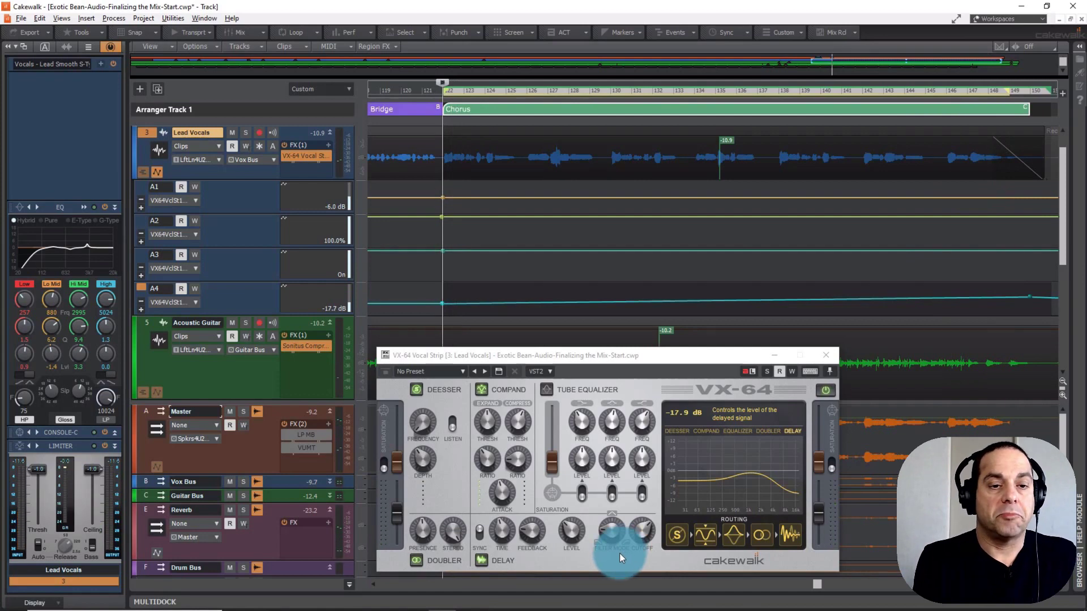
Drop the Delay Enable envelope to 0% at the start of the first Verse and hold it there until the Chorus at bar 34
click(831, 585)
drag(817, 584, 356, 588)
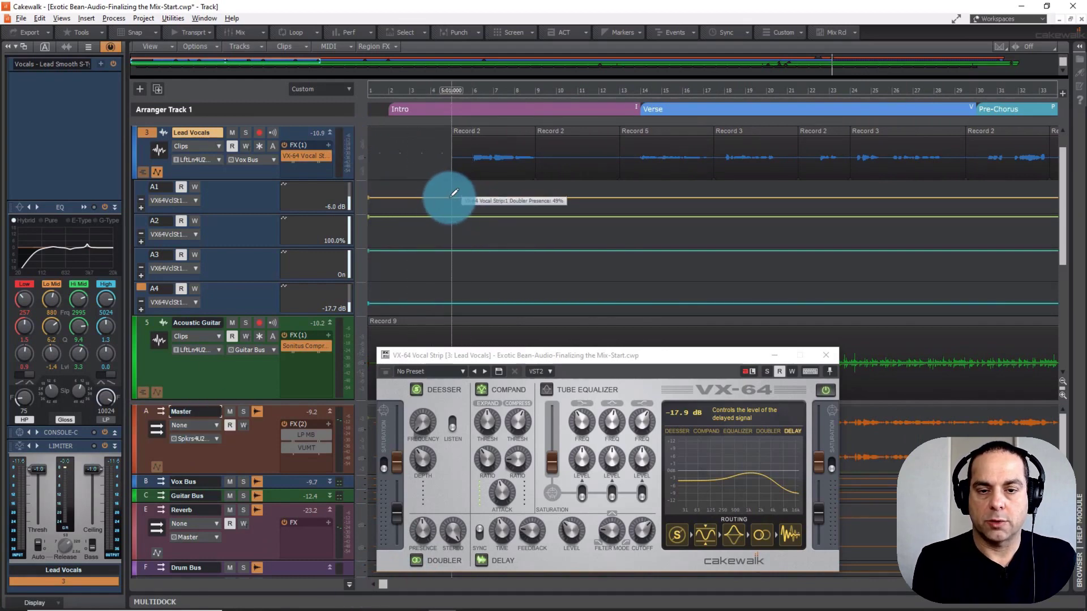
drag(384, 585, 308, 444)
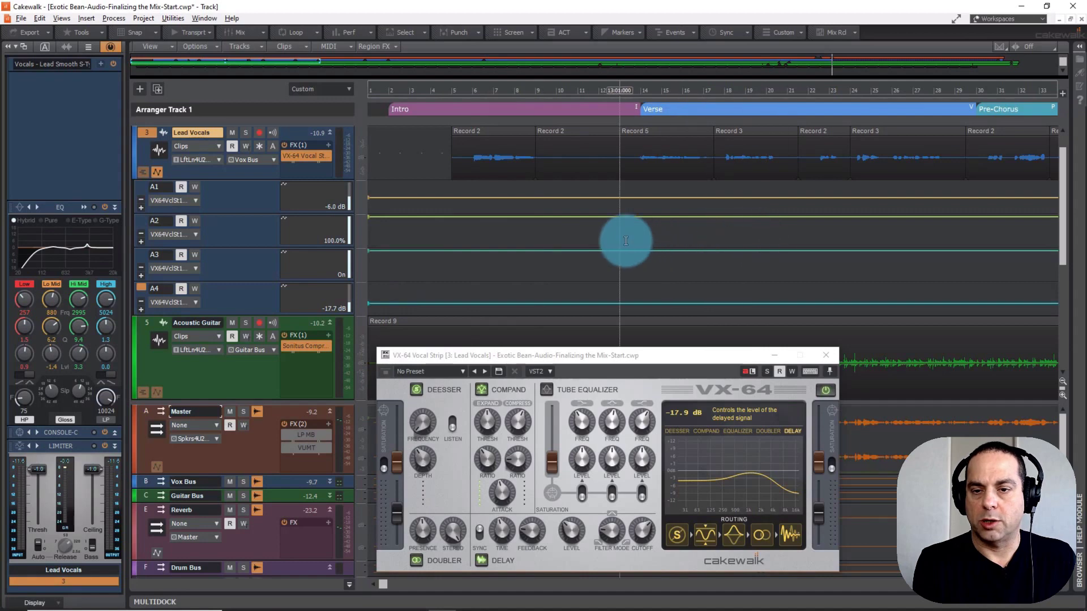
mouse_move(641, 252)
mouse_down()
mouse_move(650, 246)
mouse_move(638, 289)
mouse_move(675, 273)
mouse_move(1000, 298)
mouse_move(686, 395)
mouse_up()
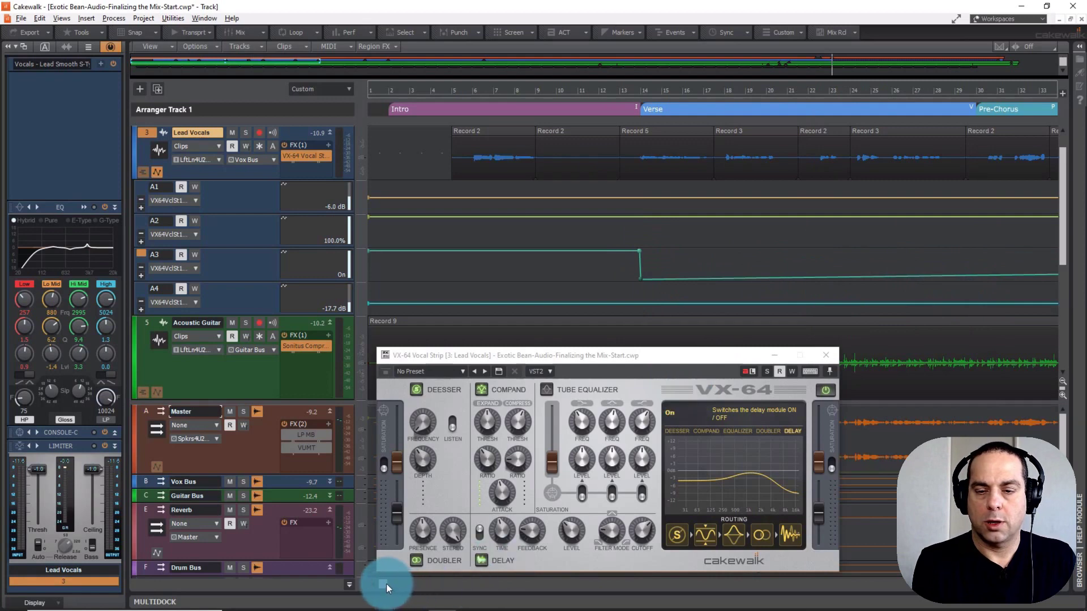
drag(386, 583, 447, 575)
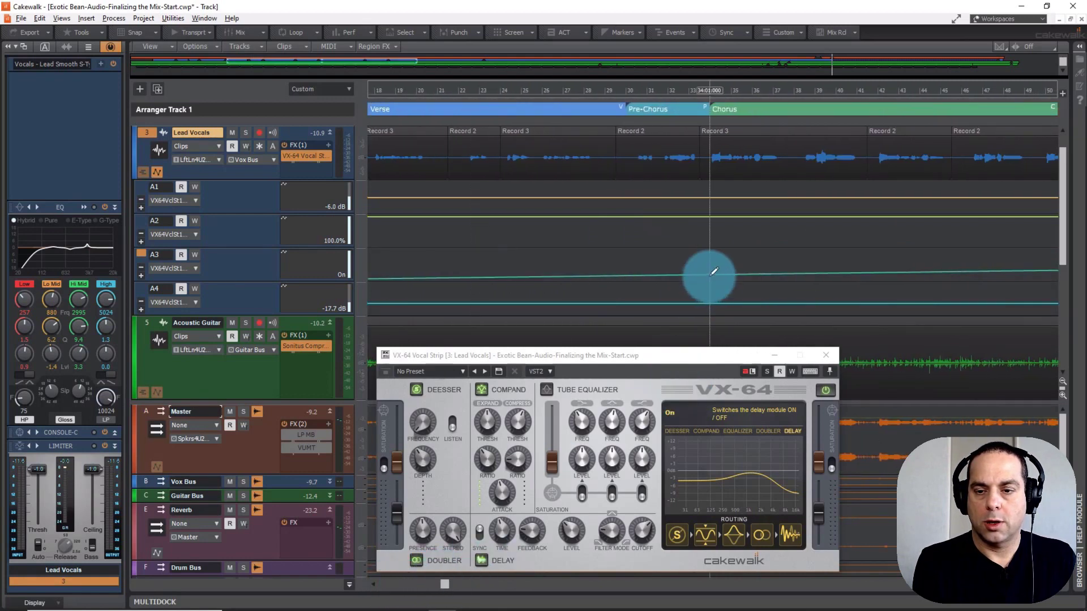
drag(710, 275, 722, 272)
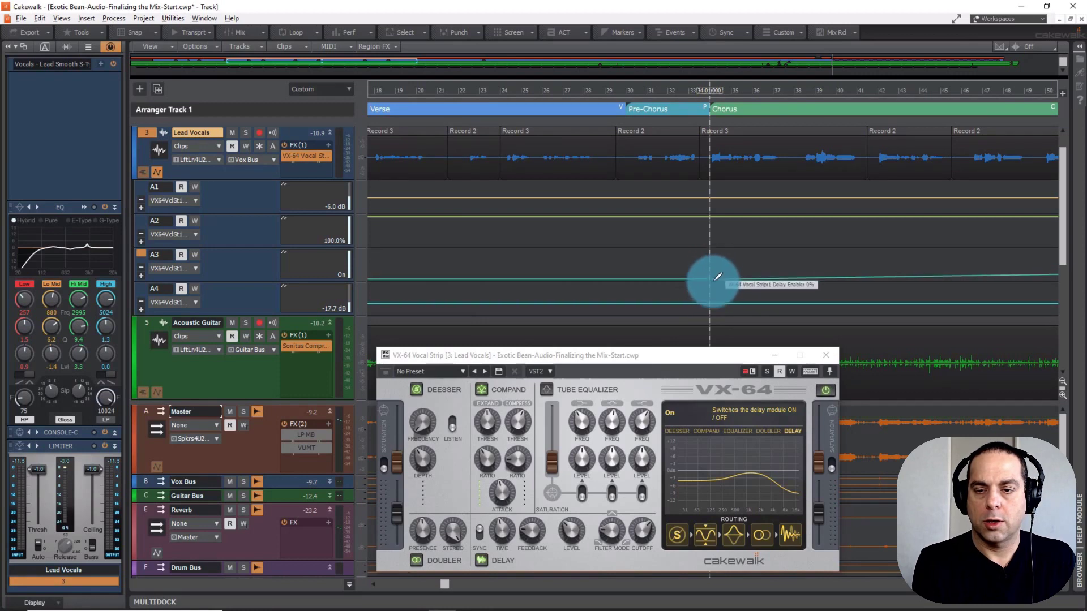
Raise the Delay Enable envelope to 100% at the Chorus at bar 34, and drop it to 0% at the Pre-Chorus at bar 62
drag(715, 280, 698, 247)
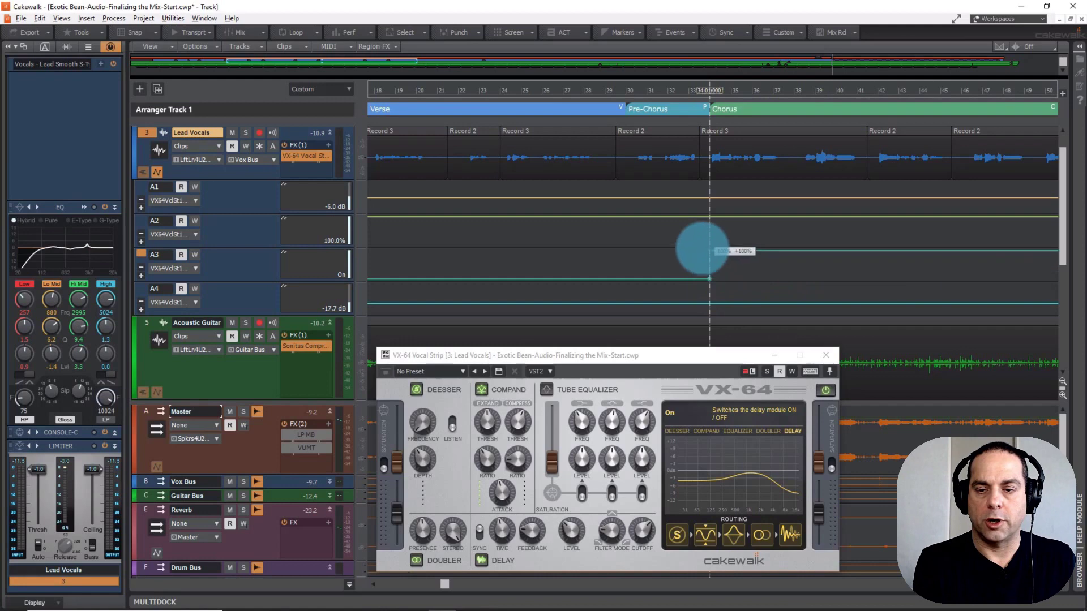
drag(444, 585, 560, 584)
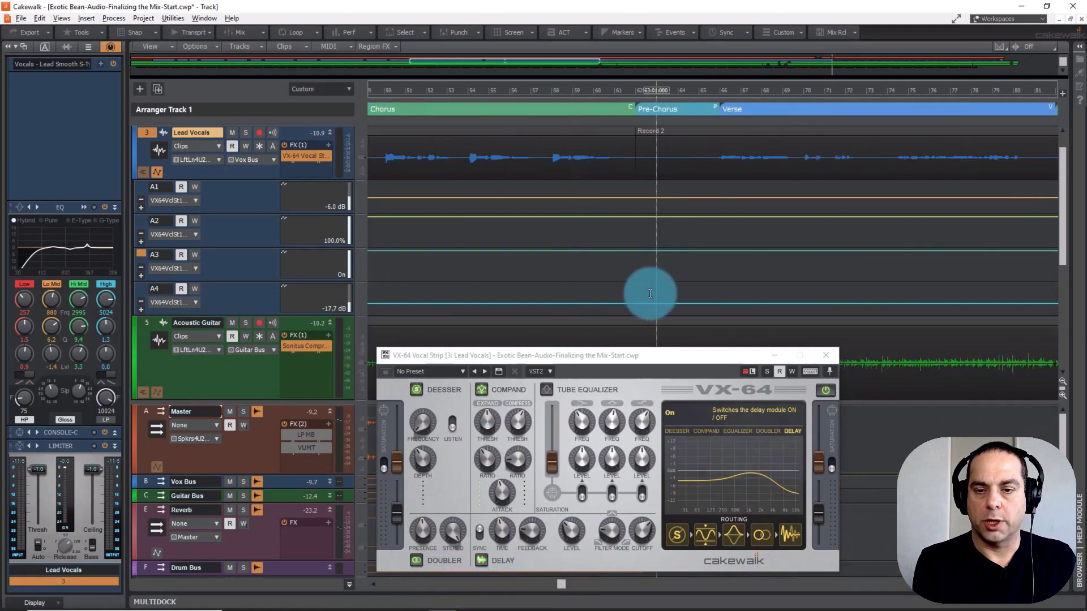
click(645, 243)
click(732, 244)
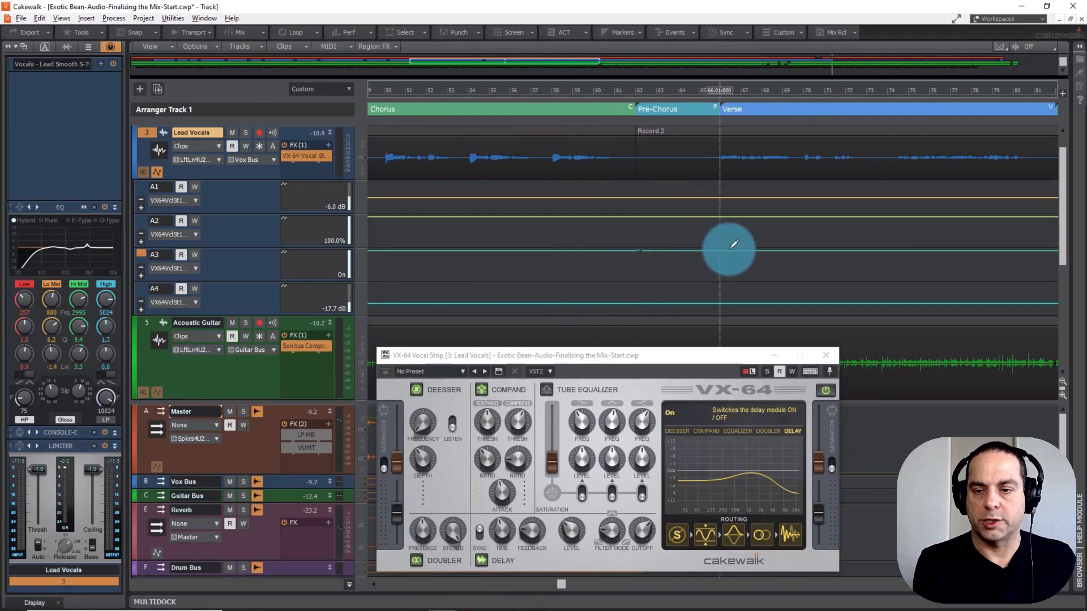
click(654, 247)
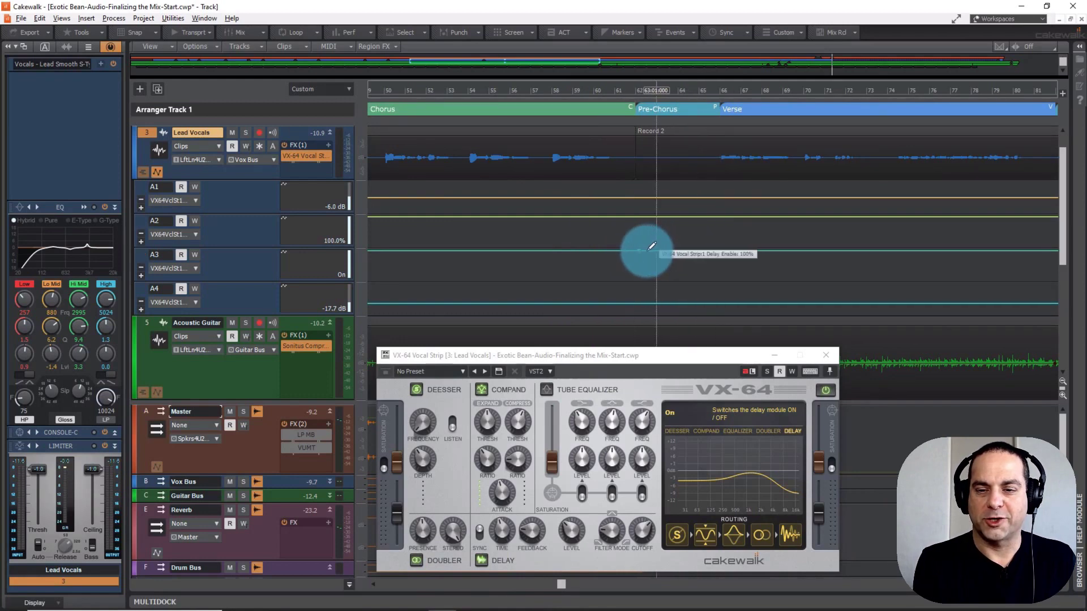
drag(646, 252, 636, 296)
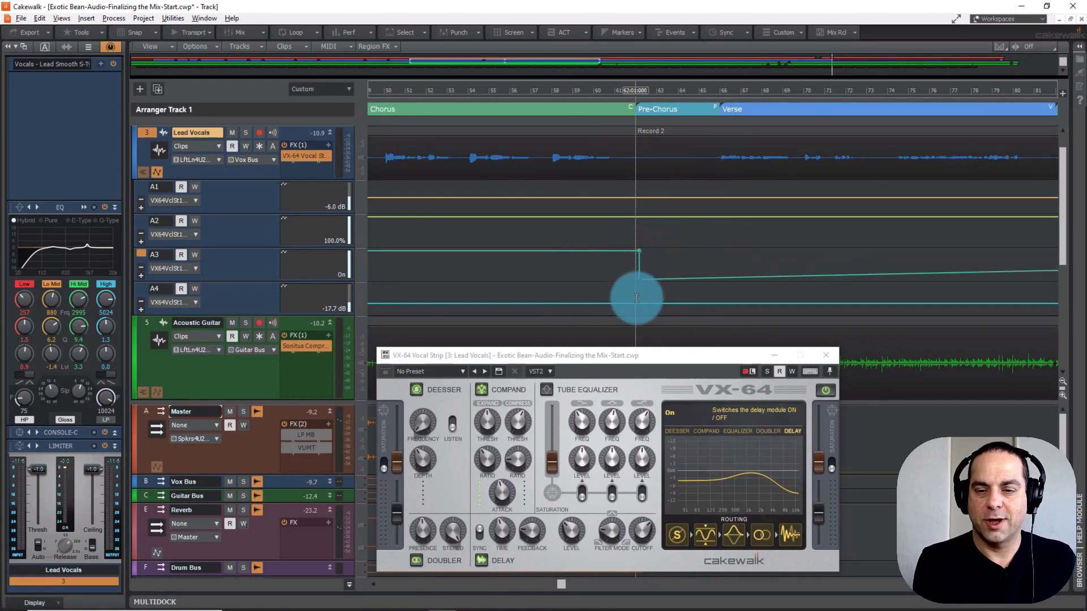
Hold Delay Enable at 0% through the second Verse, and raise it to 100% at the Pre-Chorus at bar 82
drag(561, 583, 633, 583)
click(650, 268)
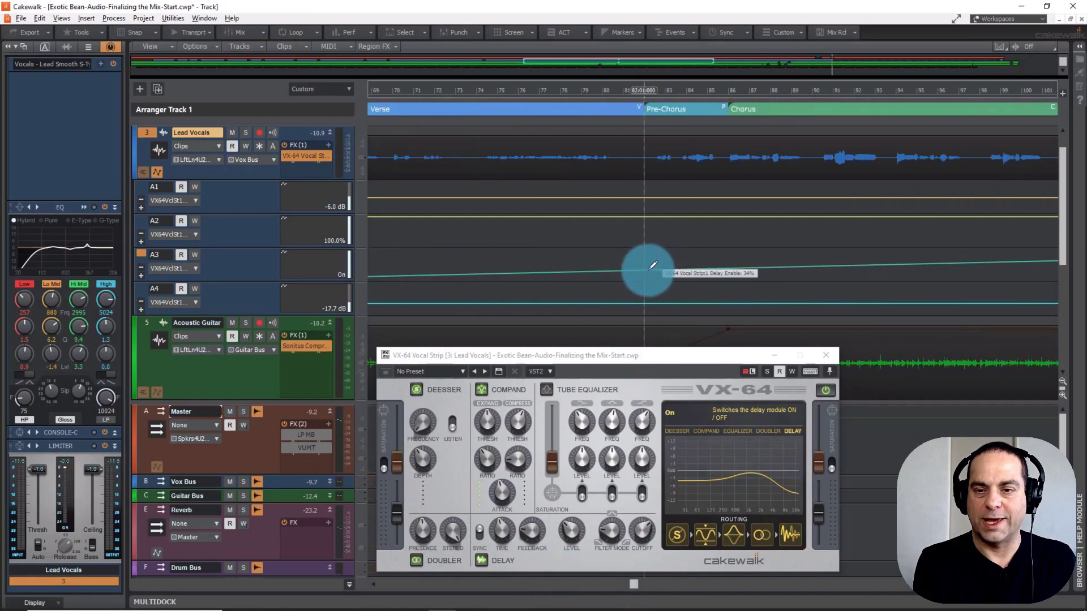
drag(645, 270, 715, 294)
click(578, 505)
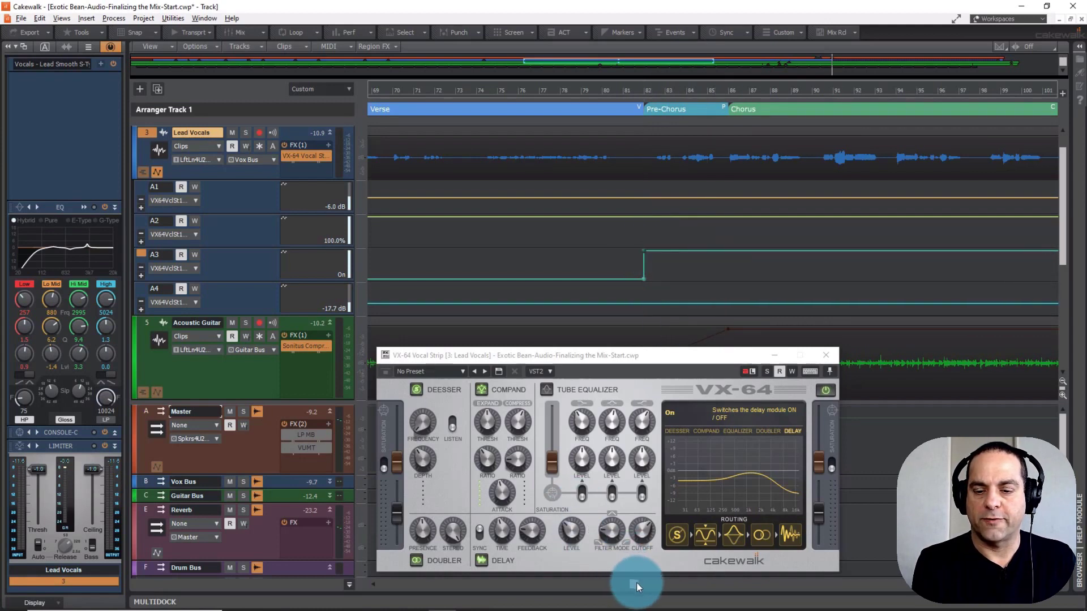
Inspect the Delay Enable envelope up to the Bridge, and play the second Verse into the Chorus to check the delay switching on
drag(636, 586, 722, 582)
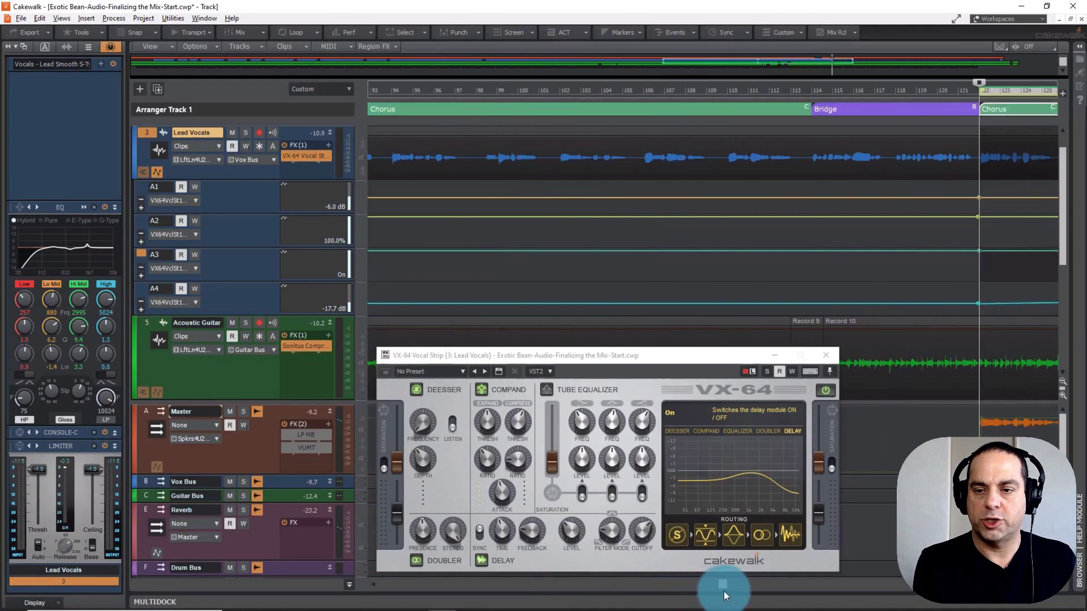
click(786, 247)
mouse_move(785, 246)
mouse_down()
mouse_move(825, 240)
mouse_move(810, 278)
mouse_move(962, 244)
mouse_move(978, 247)
mouse_move(966, 293)
mouse_move(984, 290)
mouse_up()
click(824, 246)
click(728, 561)
drag(724, 586, 645, 584)
click(526, 228)
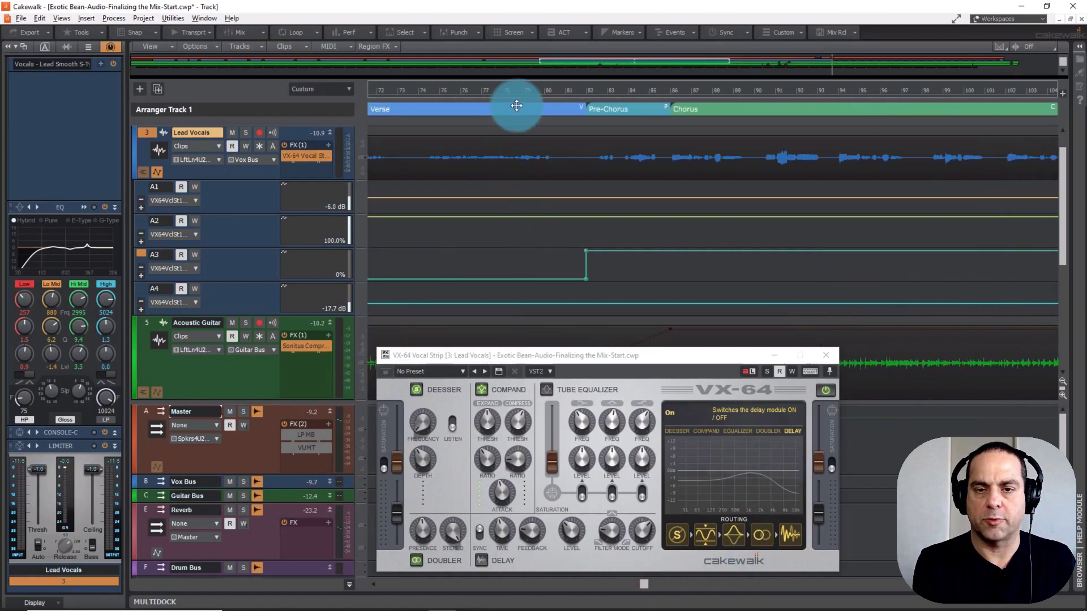
click(485, 132)
key(space)
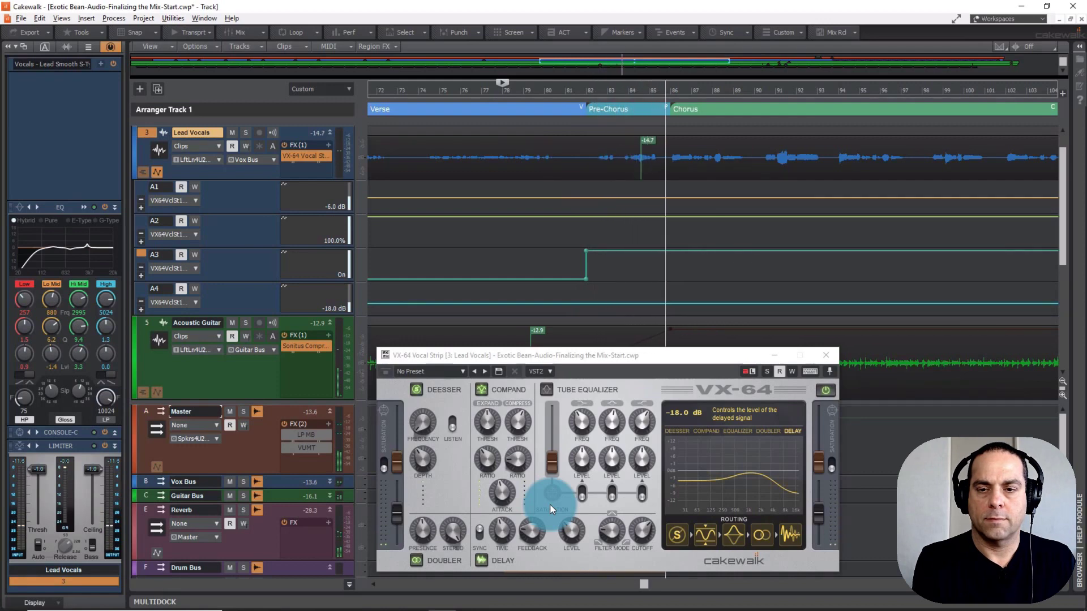
key(space)
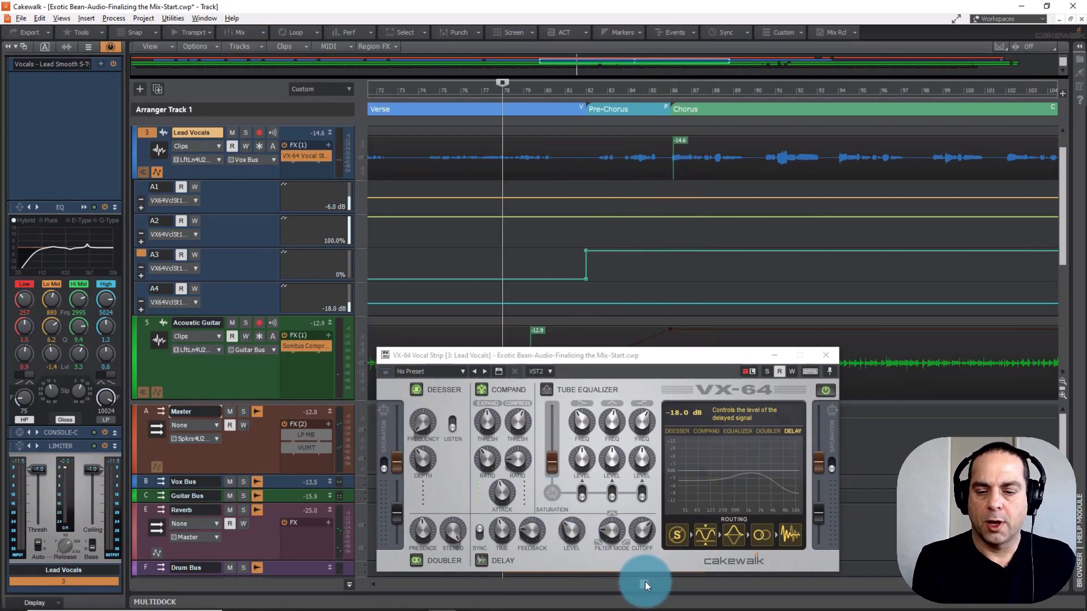
Add Delay Level nodes at the start of the first Verse at bar 14 and around the Chorus start at bar 34
drag(643, 582, 632, 583)
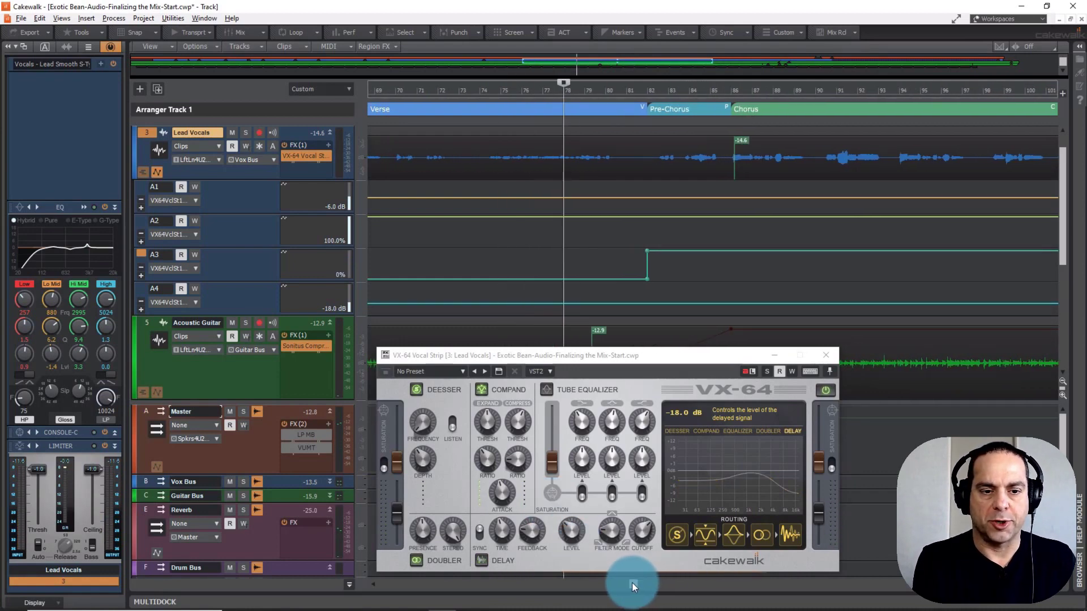
drag(632, 582, 361, 583)
click(388, 214)
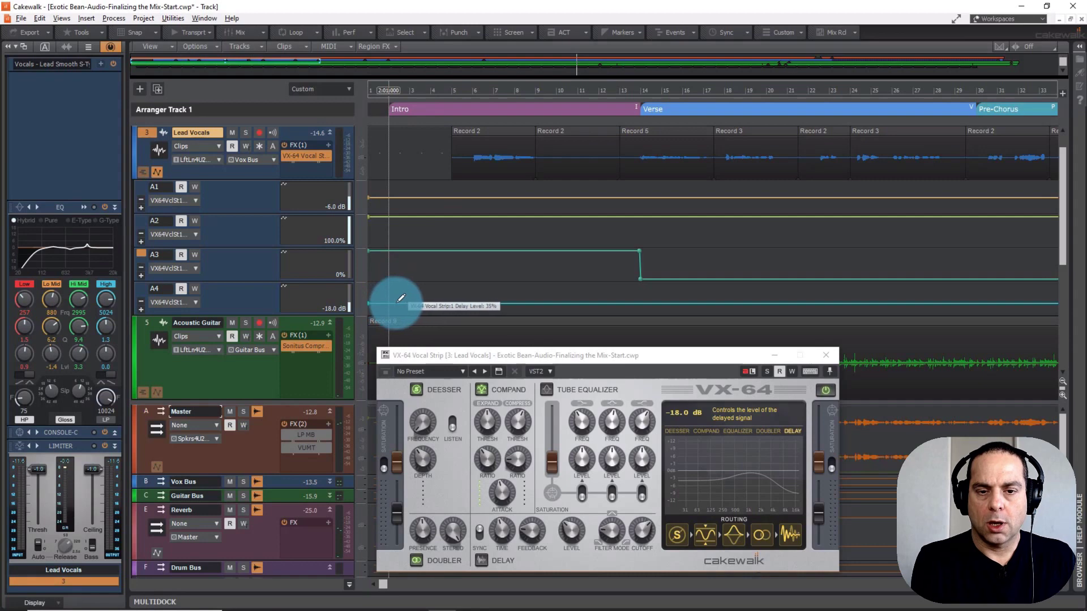
click(639, 299)
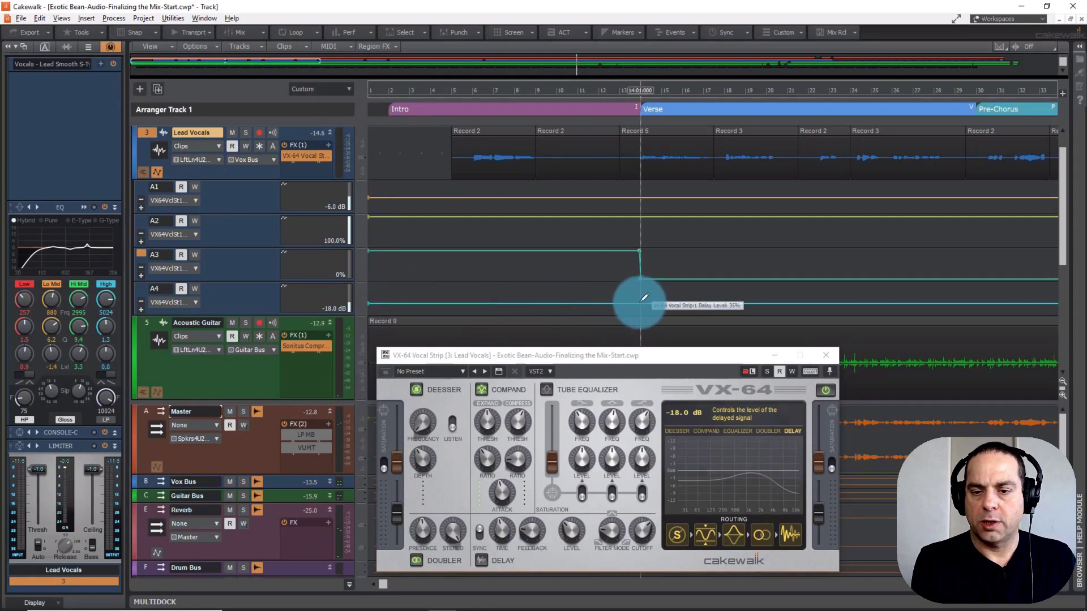
click(525, 444)
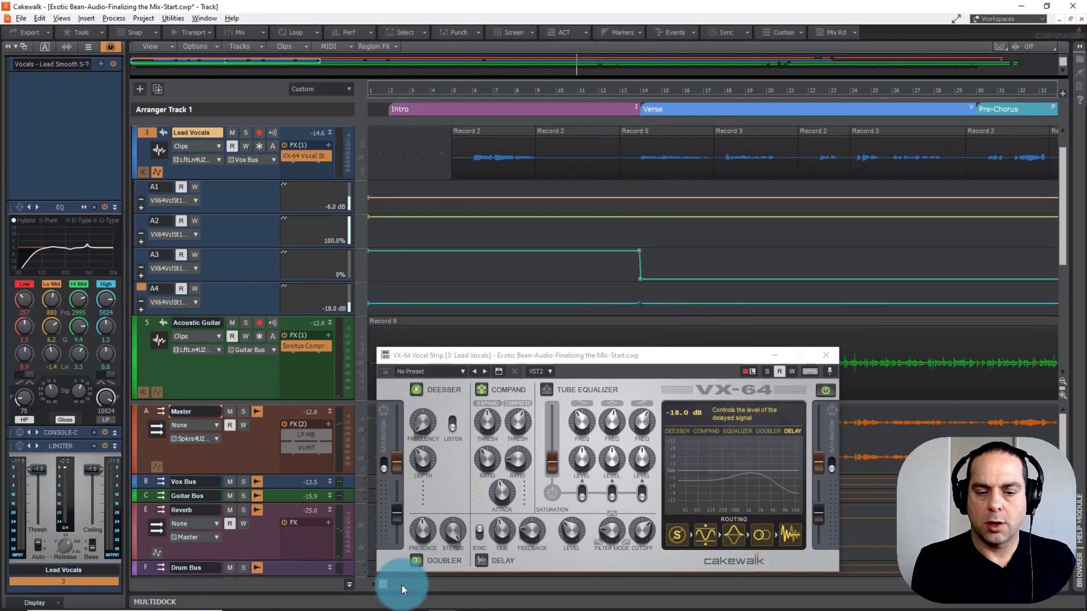
drag(382, 582, 457, 577)
click(632, 307)
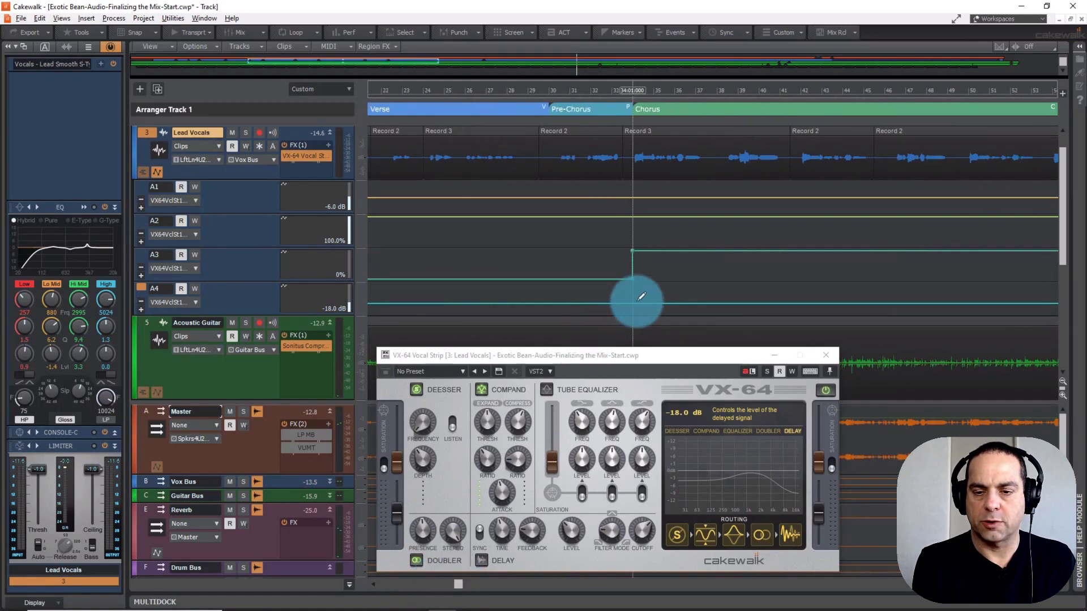
click(566, 303)
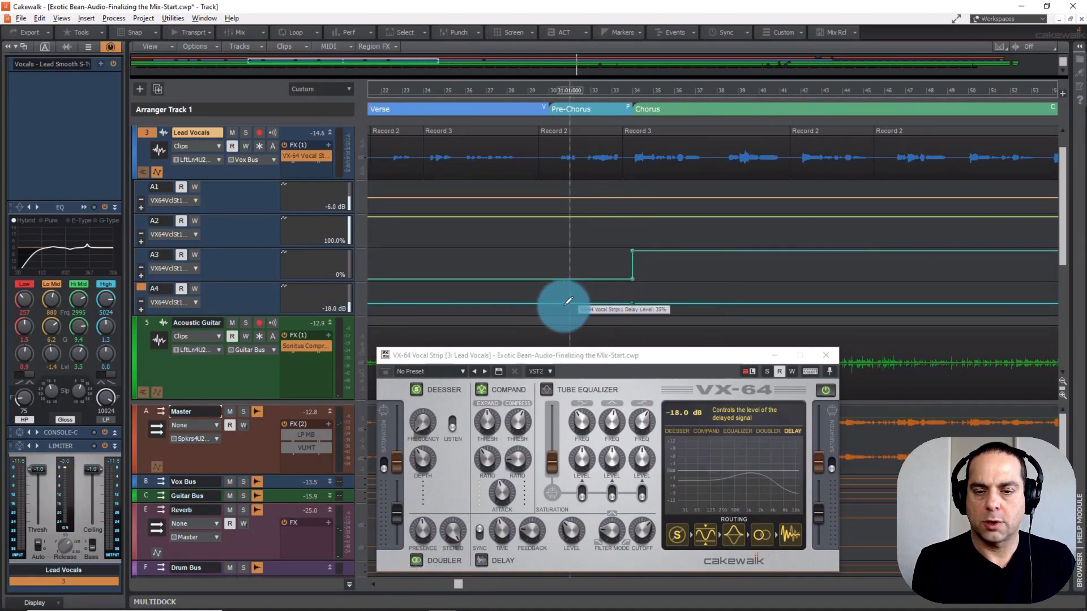
click(543, 299)
click(591, 300)
click(632, 303)
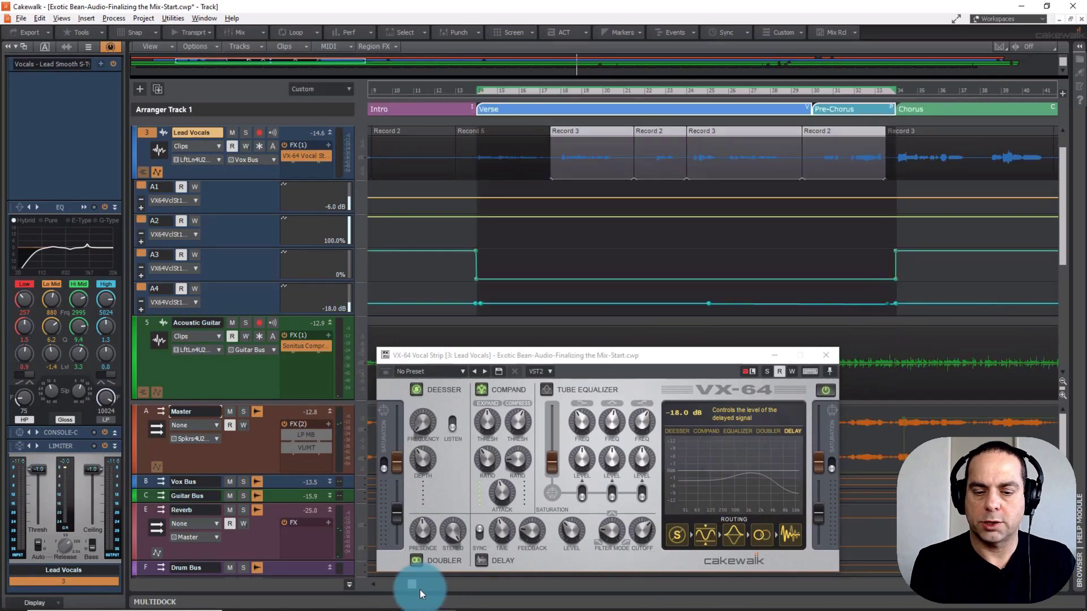
Lower the Delay Level node at the Chorus at bar 34 to about 27%, and place the playhead just after it
drag(412, 584, 481, 584)
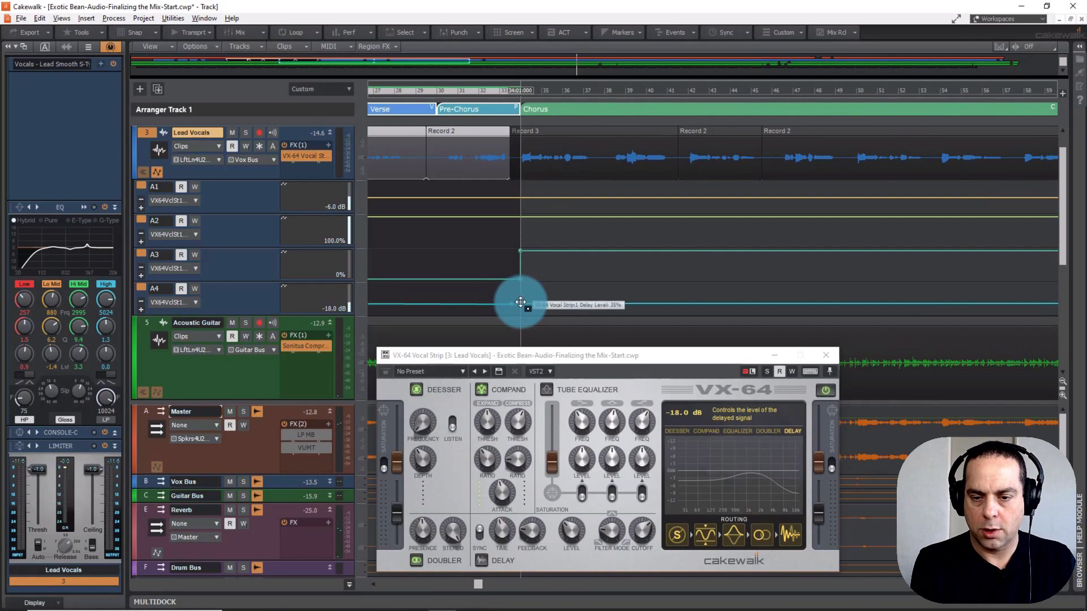
drag(521, 304, 521, 305)
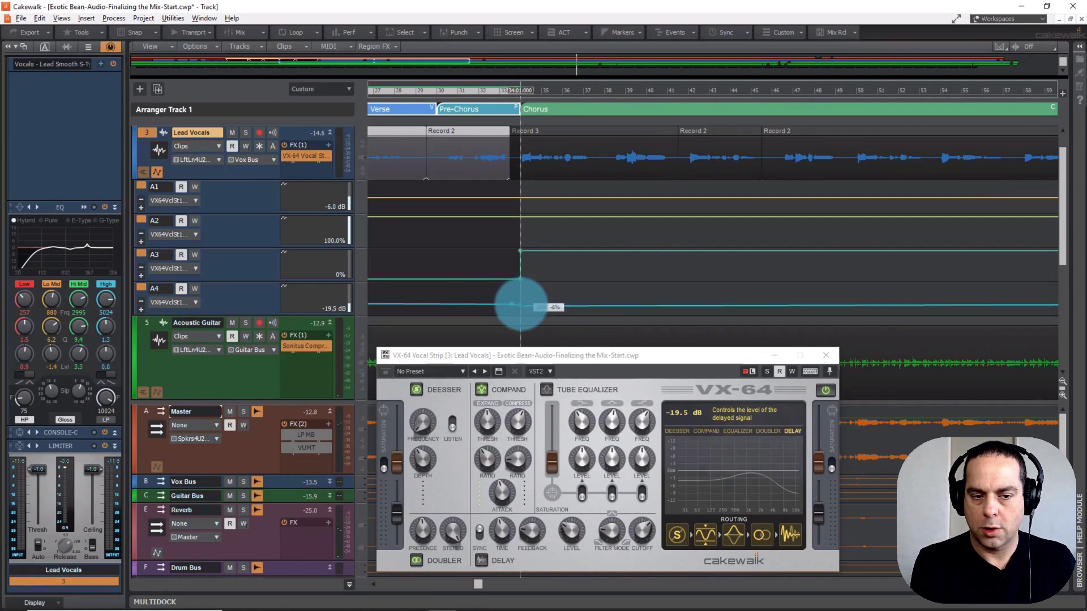
click(532, 91)
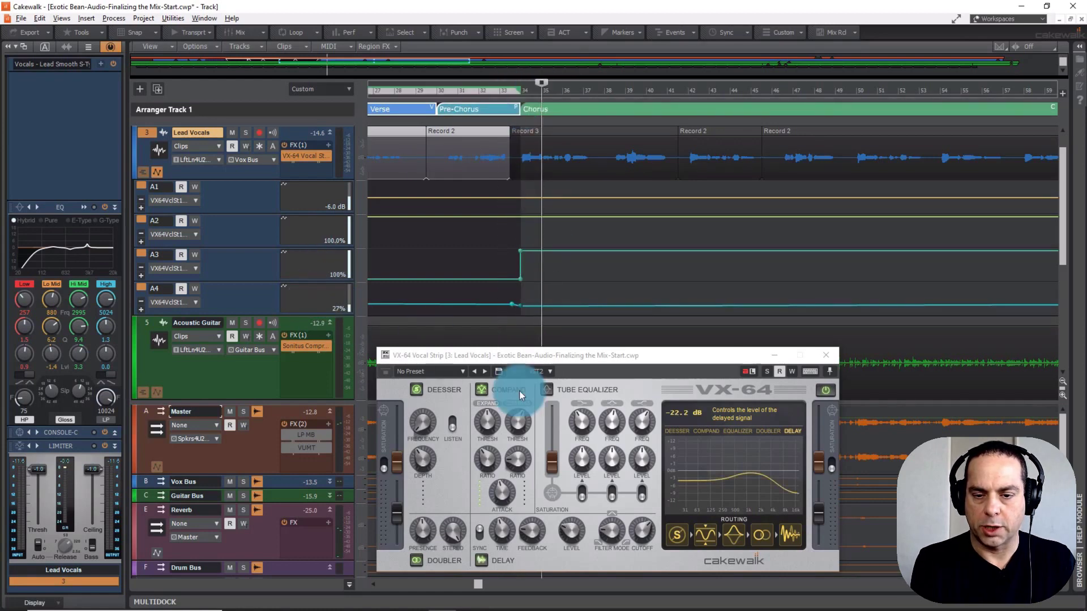
Add Delay Level nodes at the Pre-Chorus at bar 62 and at the Pre-Chorus at bar 82
drag(479, 583, 566, 578)
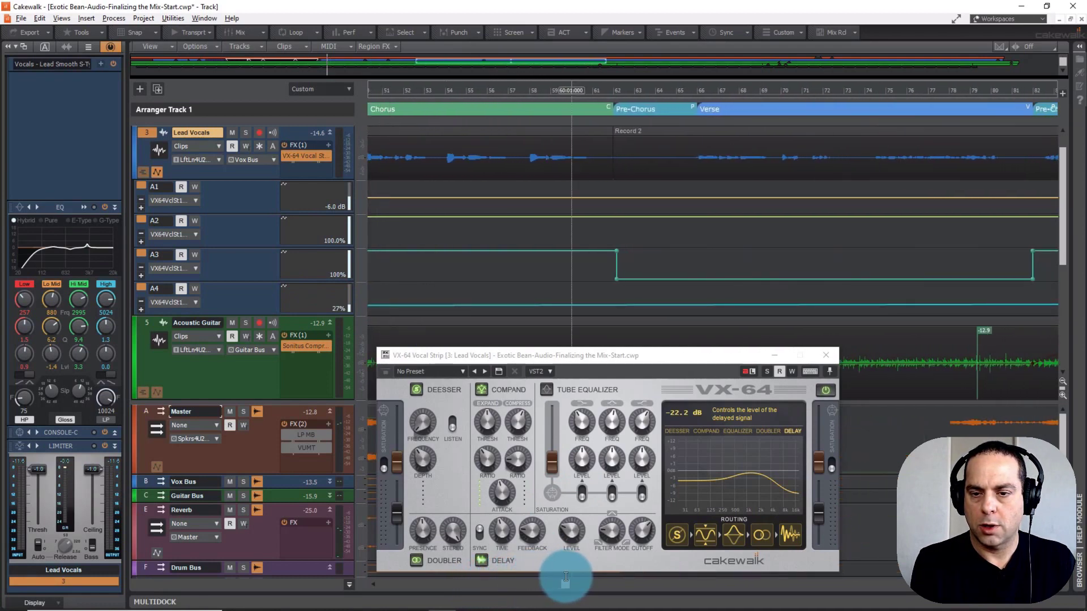
double_click(613, 306)
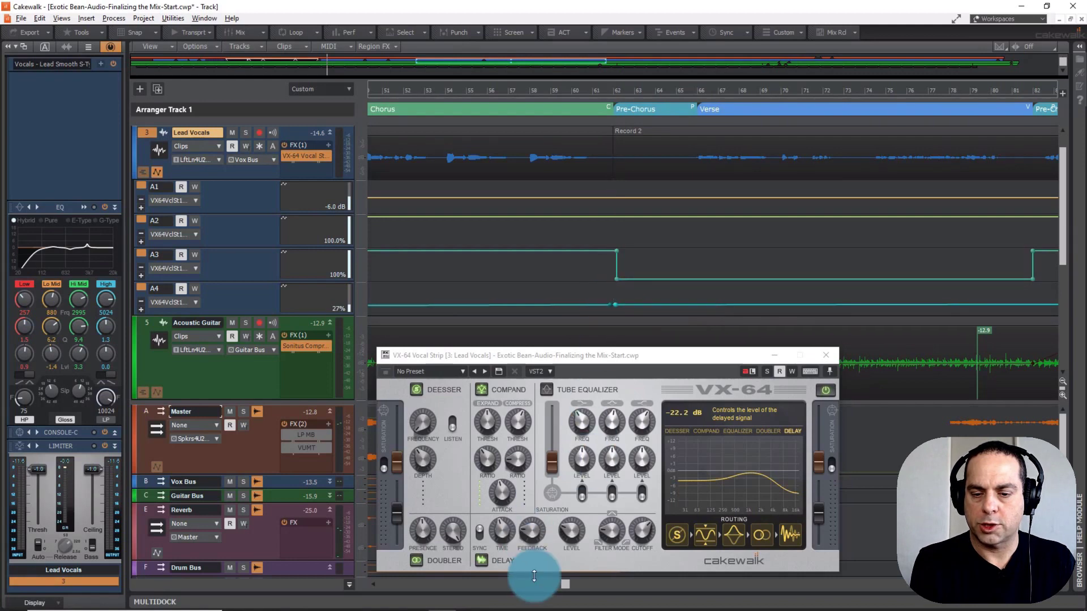
drag(580, 577, 664, 586)
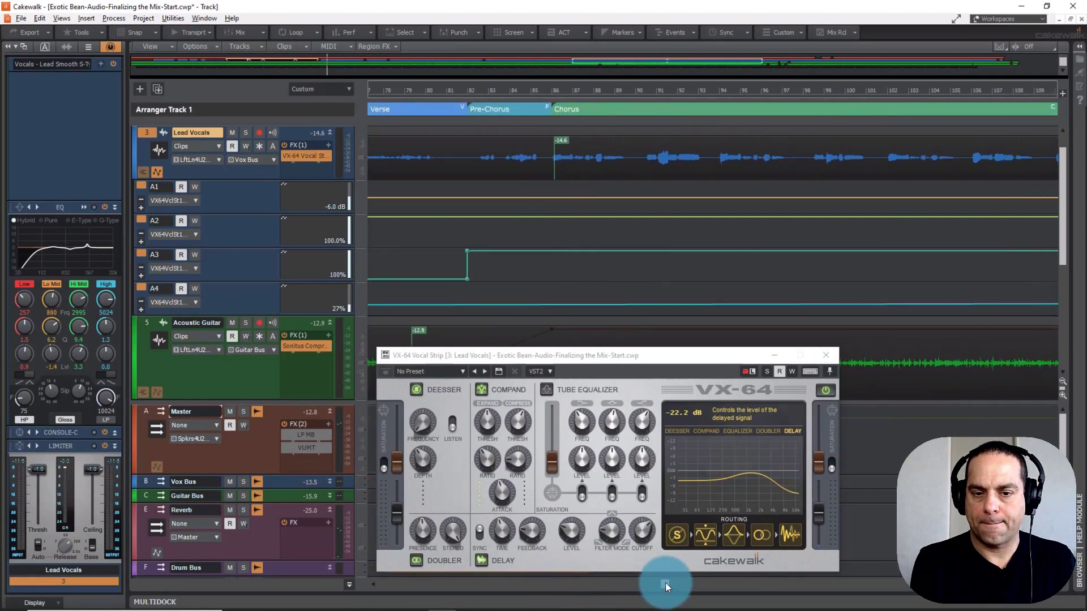
click(477, 301)
click(623, 376)
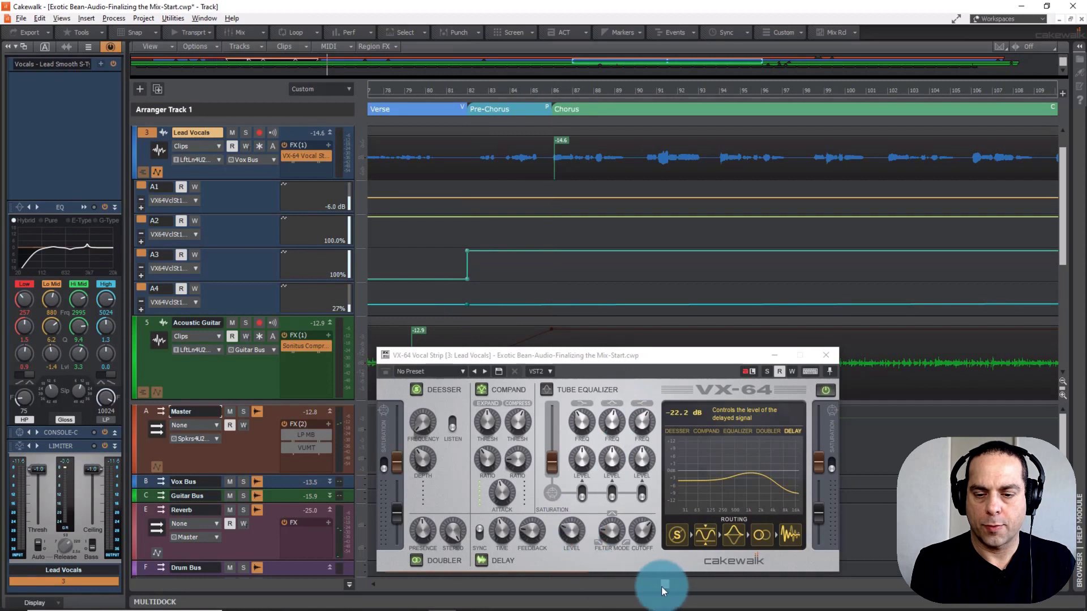
click(474, 300)
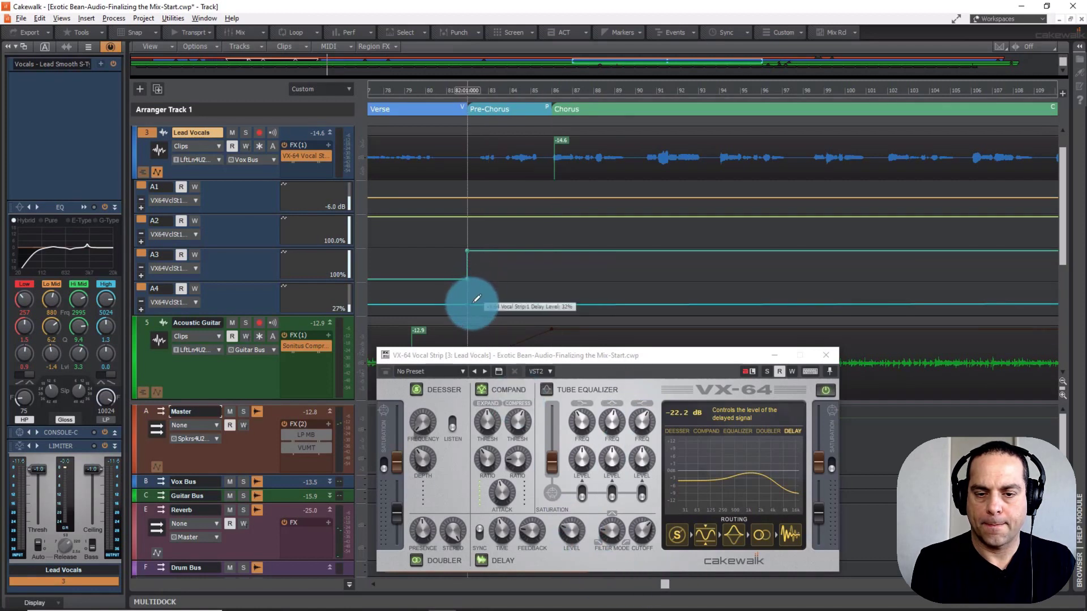
Add a Delay Level node at the Chorus at bar 86, raise it to about 44%, and play the Pre-Chorus transition
click(537, 301)
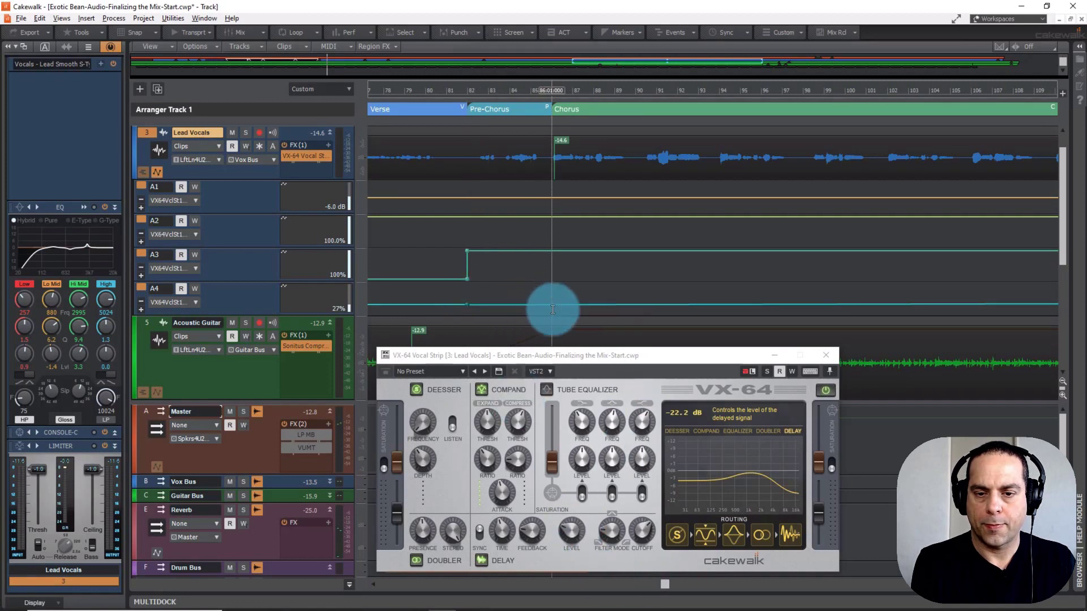
drag(556, 301, 553, 303)
drag(566, 95, 517, 93)
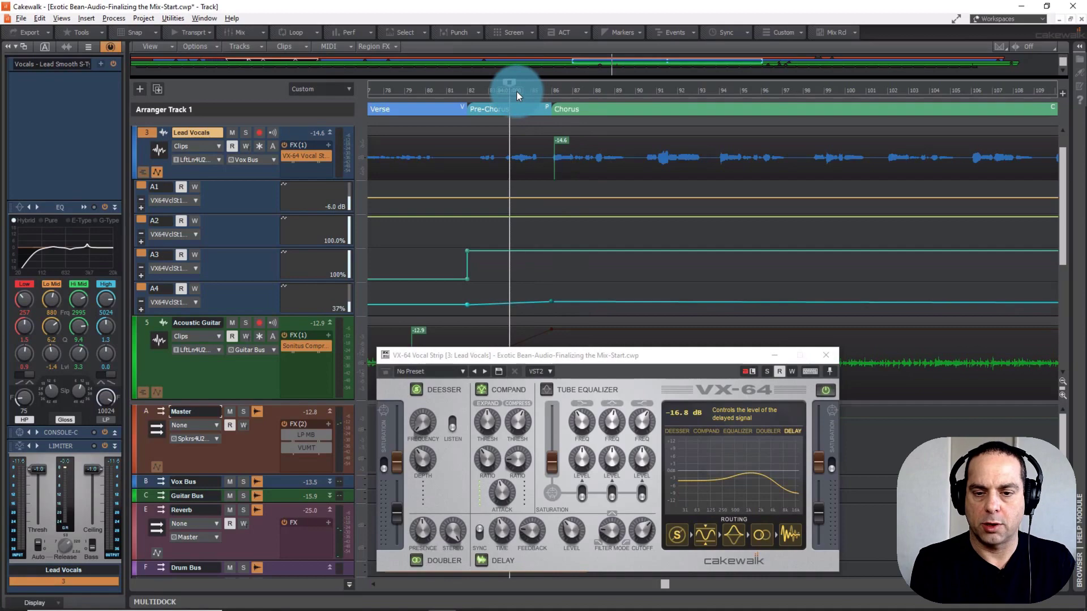
key(space)
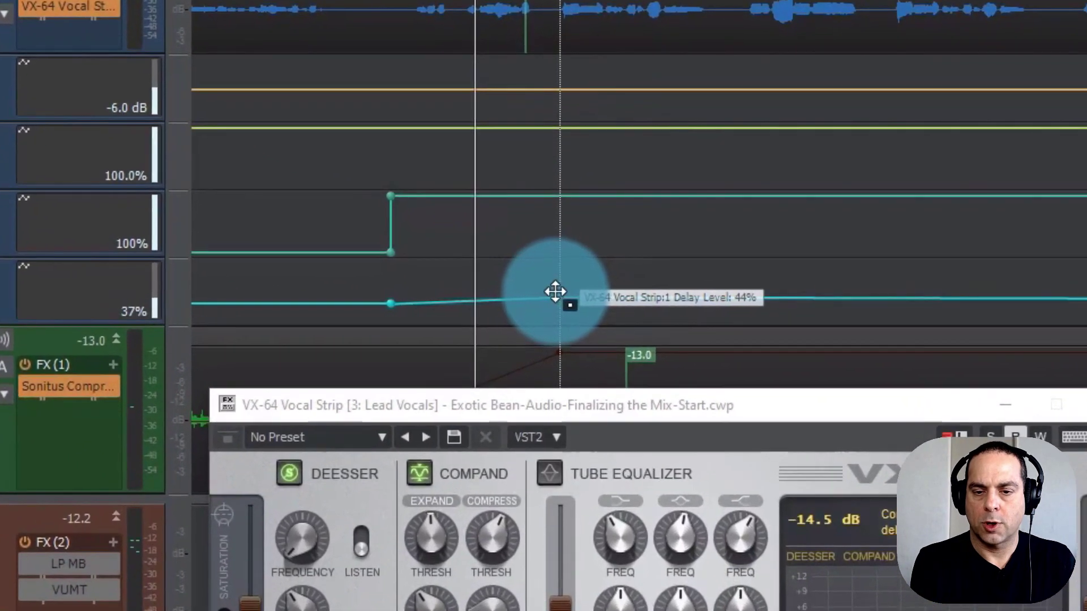
Shape the Delay Level ramp between bars 82 and 86, trying Fast Curve before Slow Curve, and raise its end node at the Chorus
right_click(519, 294)
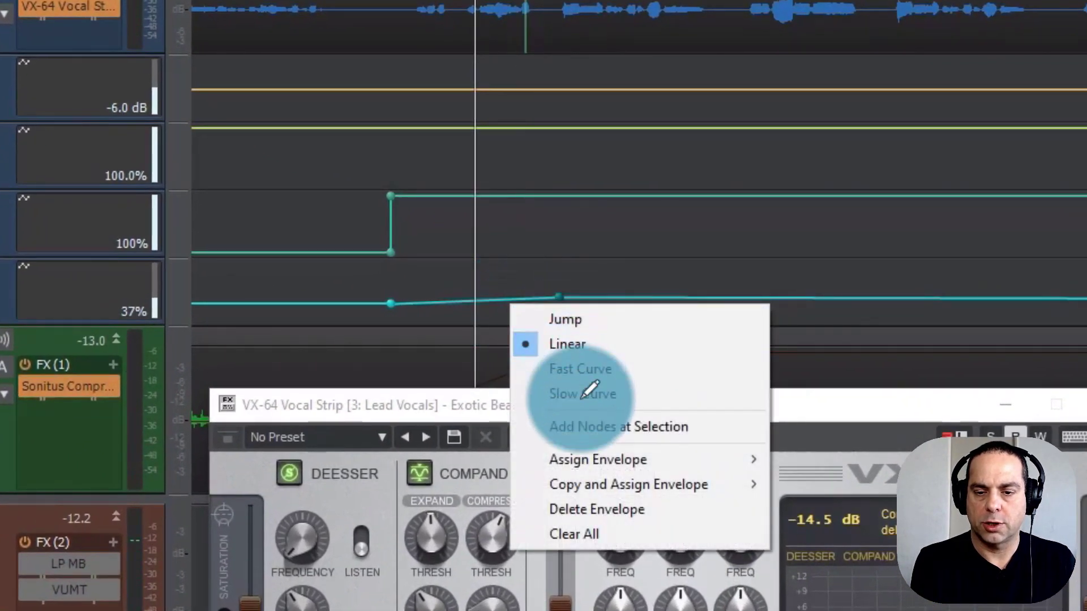
click(592, 365)
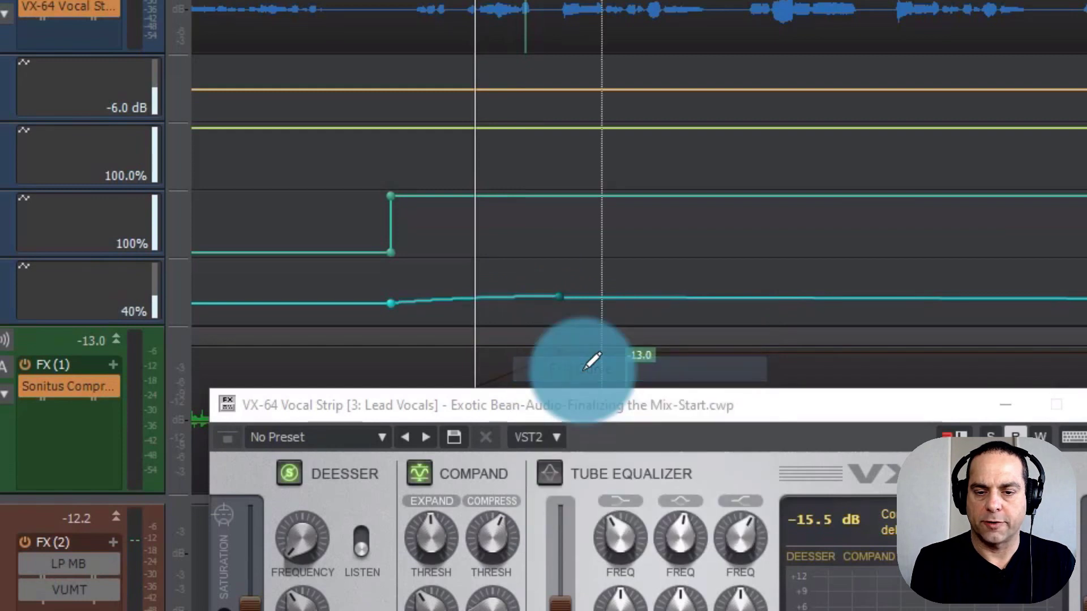
right_click(516, 298)
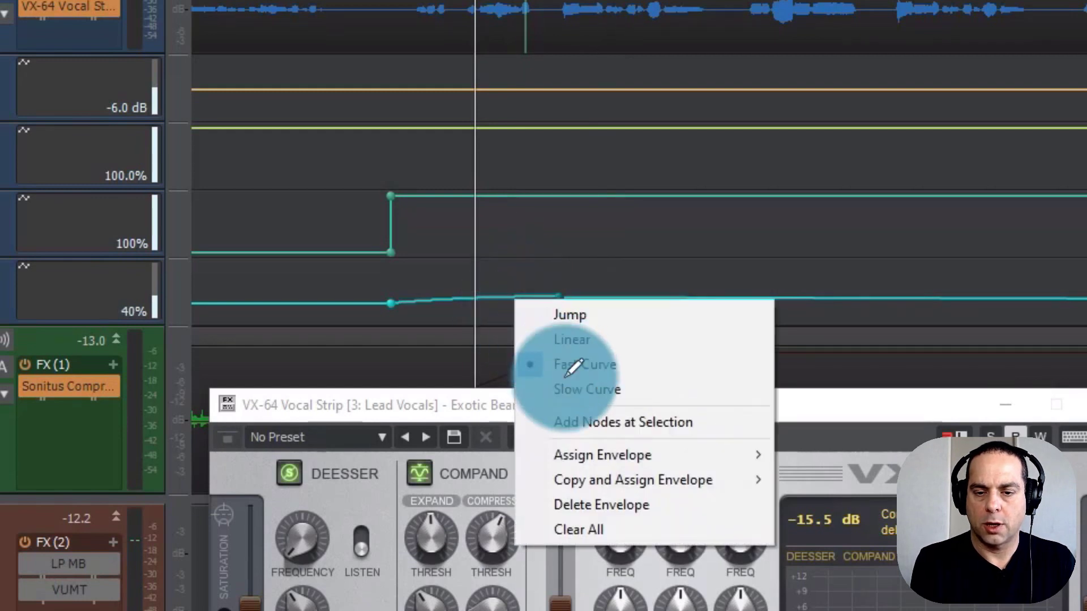
click(577, 388)
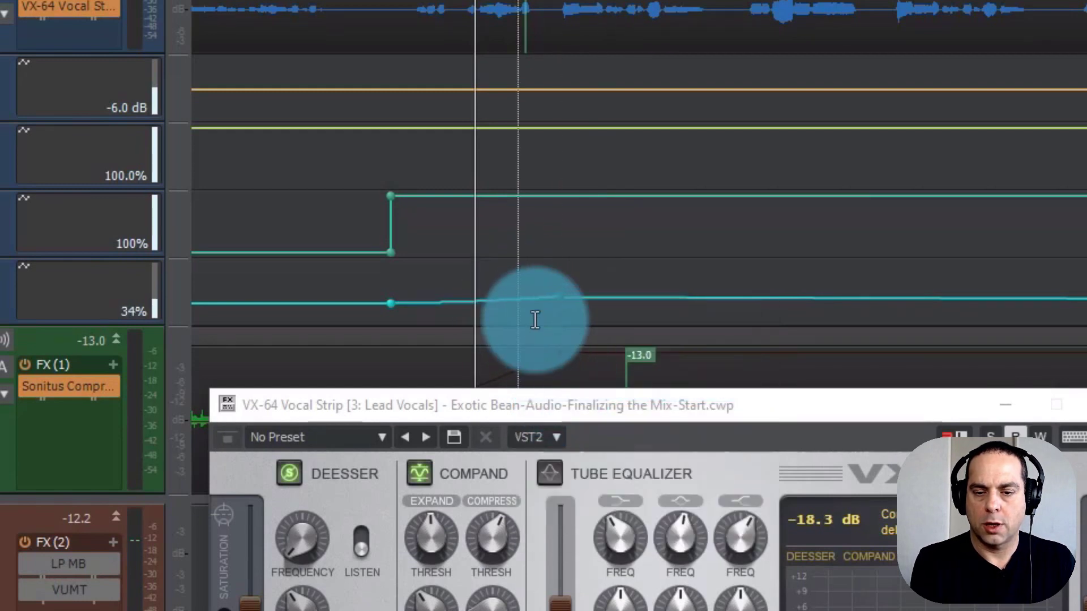
right_click(513, 299)
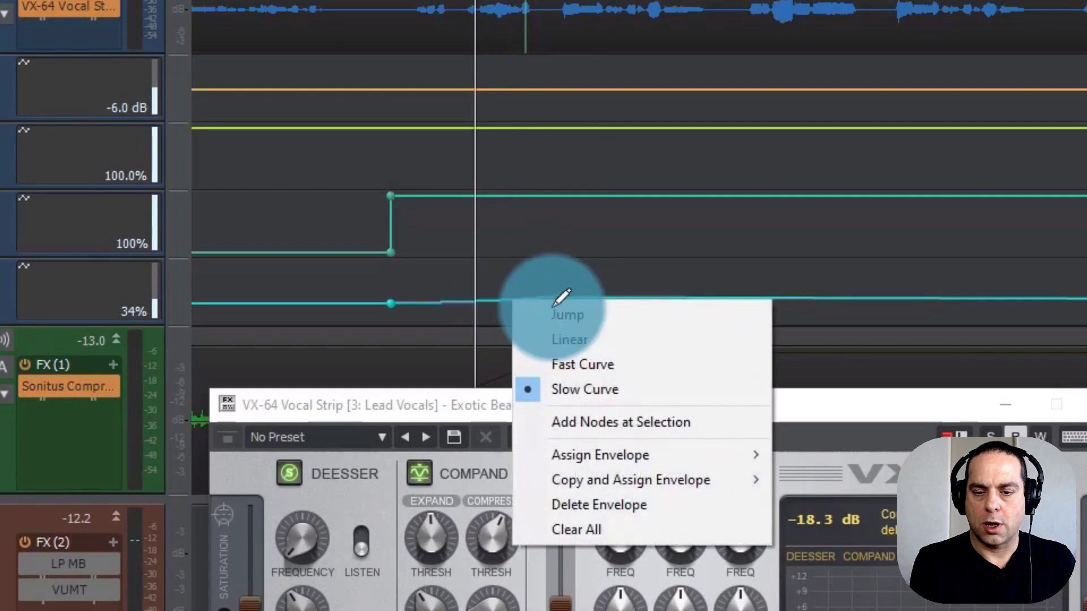
click(512, 293)
drag(558, 299, 559, 274)
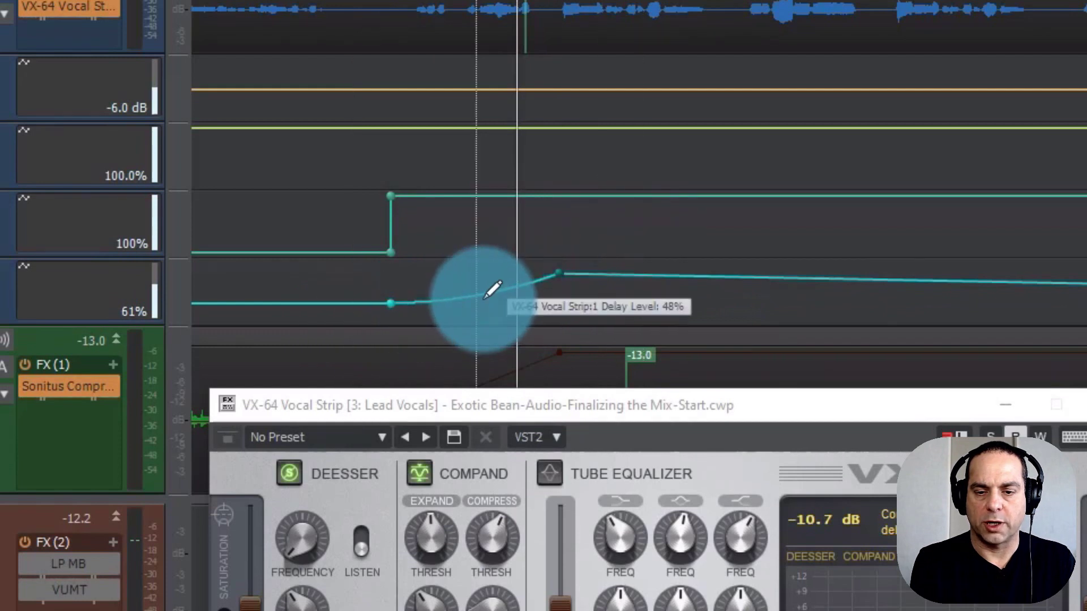
Set the Delay Level ramp between bars 82 and 86 to Linear, trying Jump as well, and lower its end node at the Chorus
right_click(517, 298)
click(530, 333)
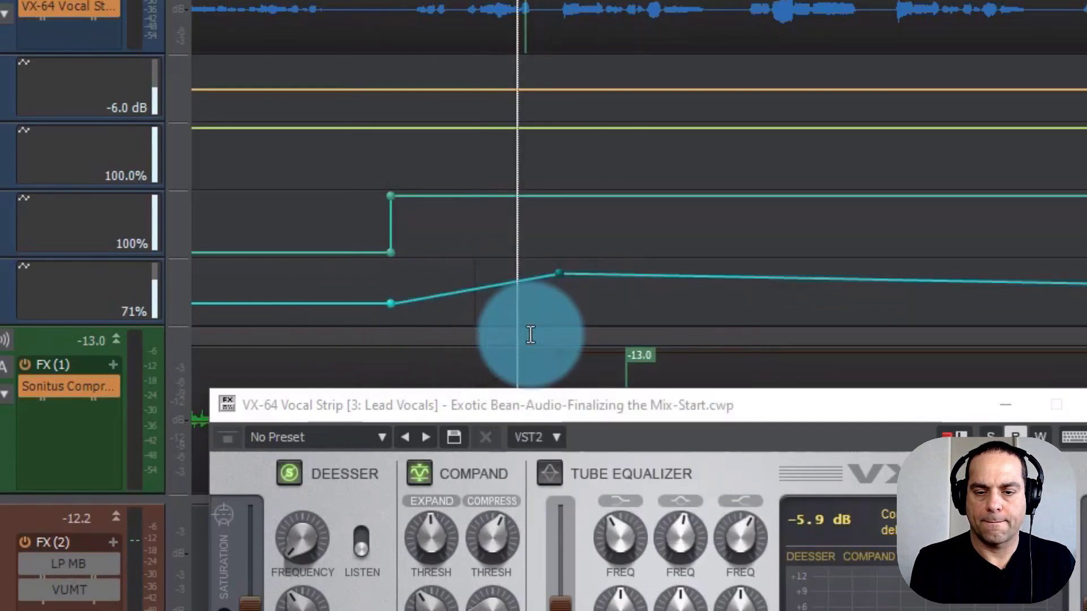
right_click(493, 285)
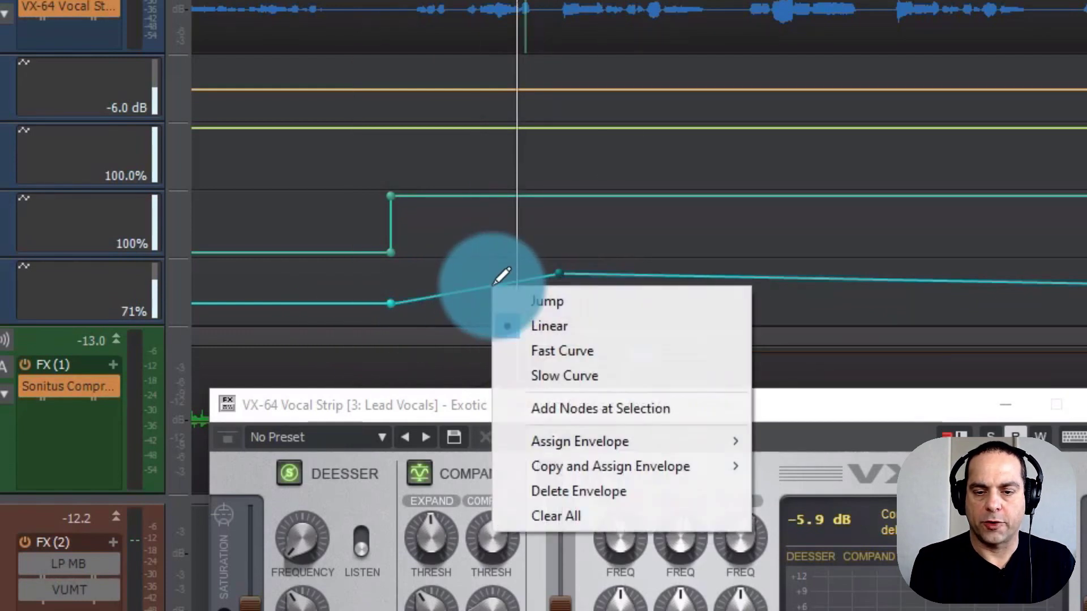
click(554, 306)
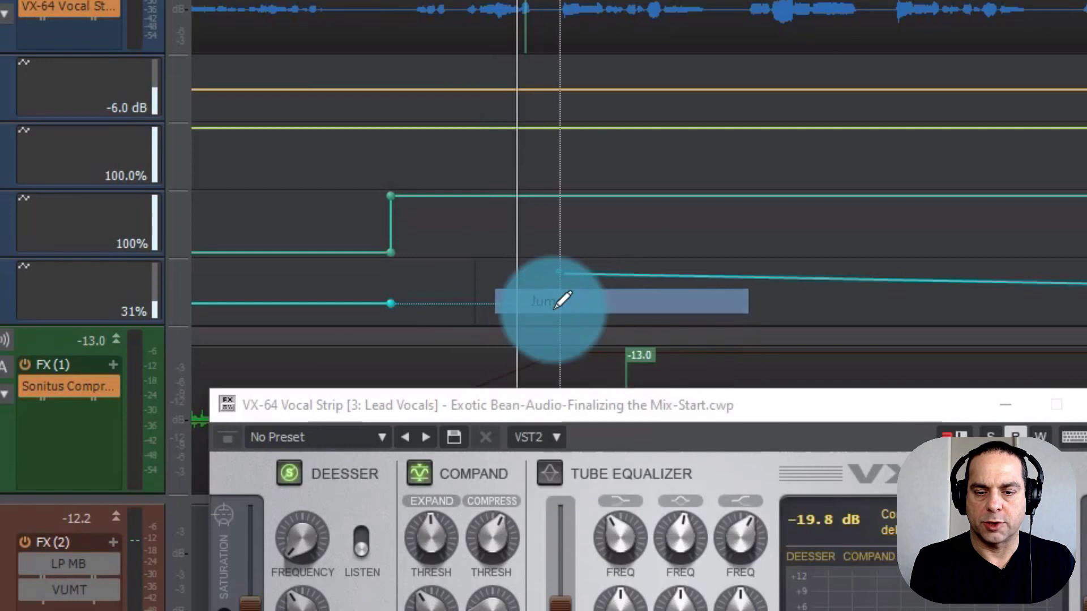
right_click(494, 297)
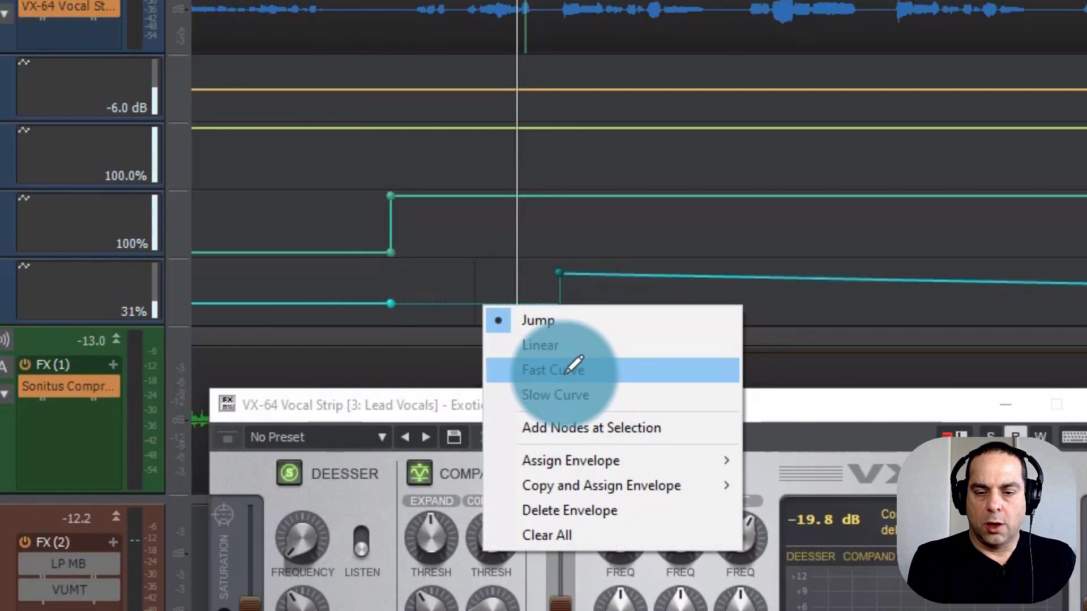
click(569, 345)
drag(564, 265, 564, 292)
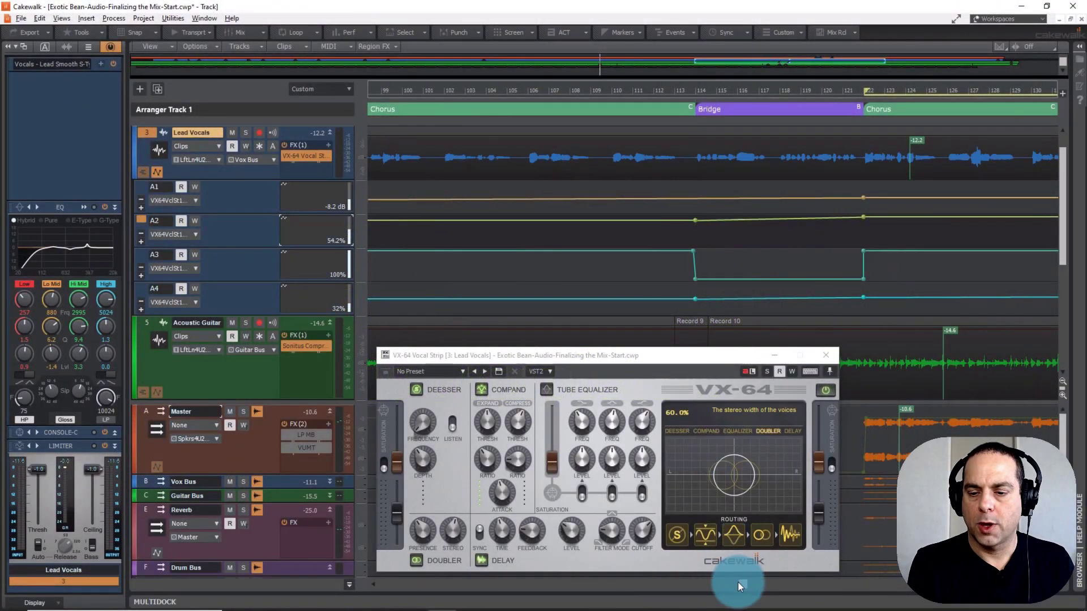
Return to the Intro, close the VX-64 Vocal Strip window, and hide the Lead Vocals' automation lanes
drag(738, 582, 797, 571)
drag(551, 570, 341, 569)
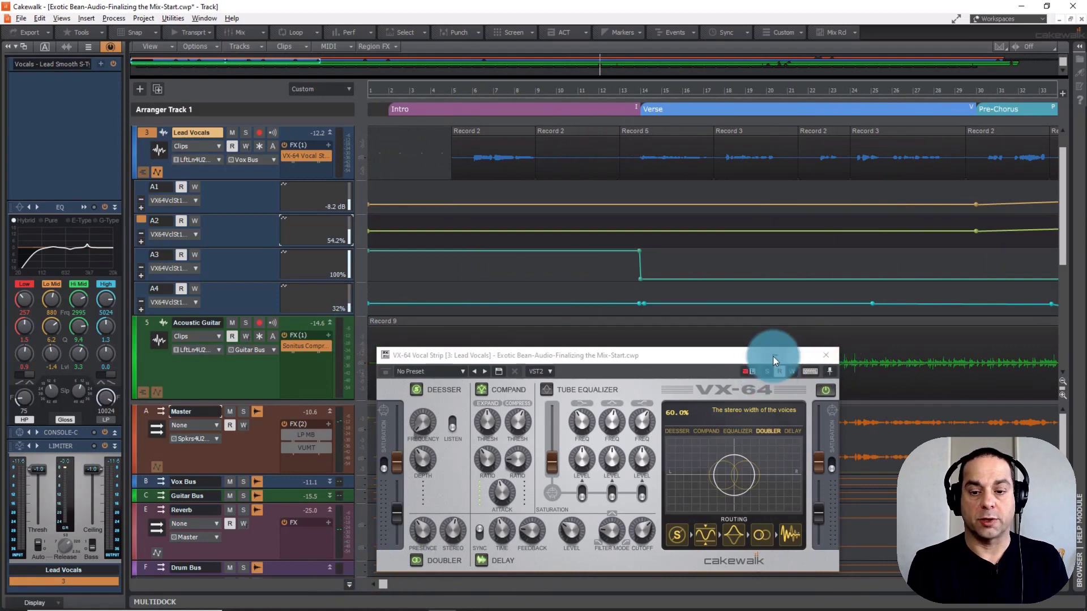
click(829, 355)
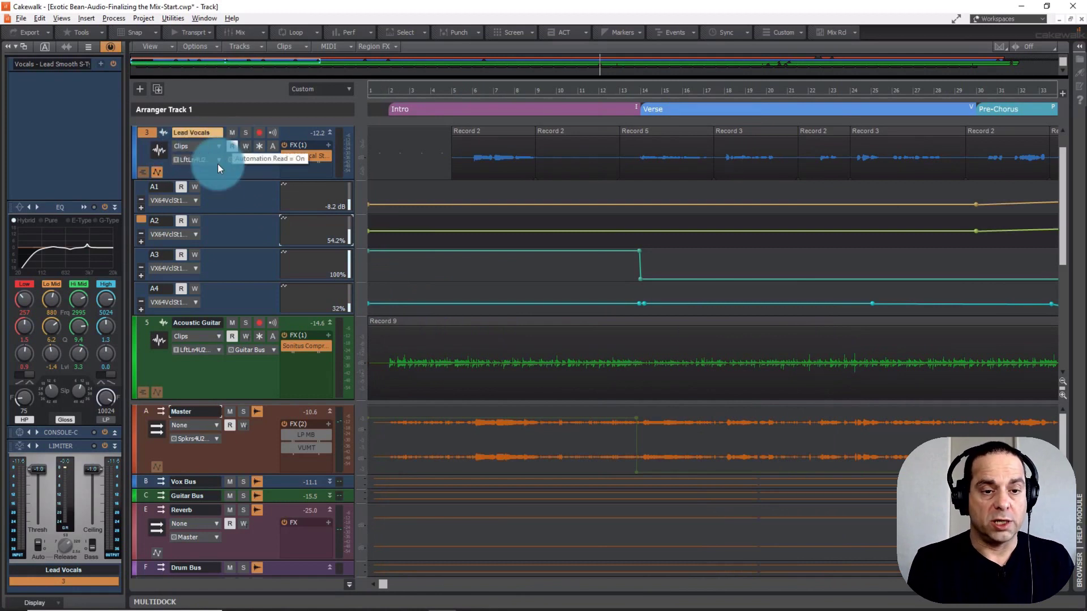
click(157, 172)
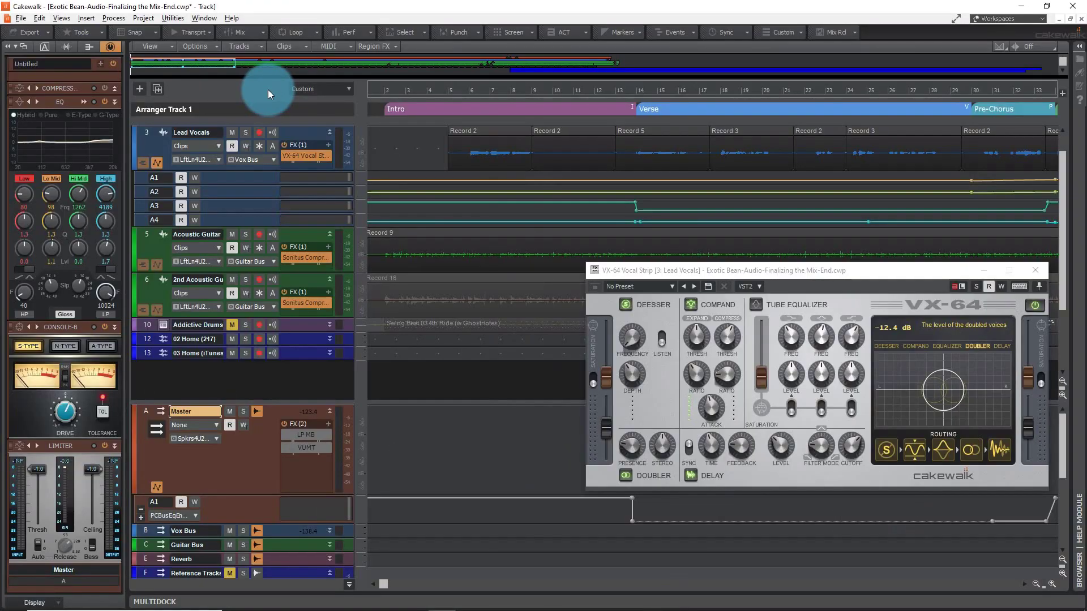
Play the finished mix from the Intro to the last Chorus, watching the VX-64 doubler and delay automation, and minimize the plug-in window
key(space)
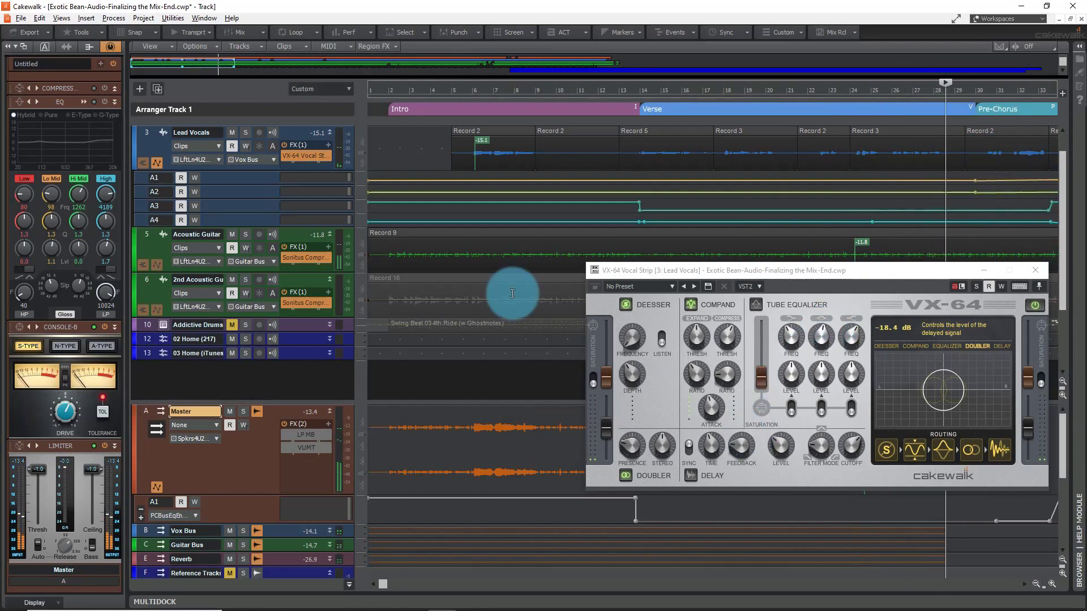
click(105, 110)
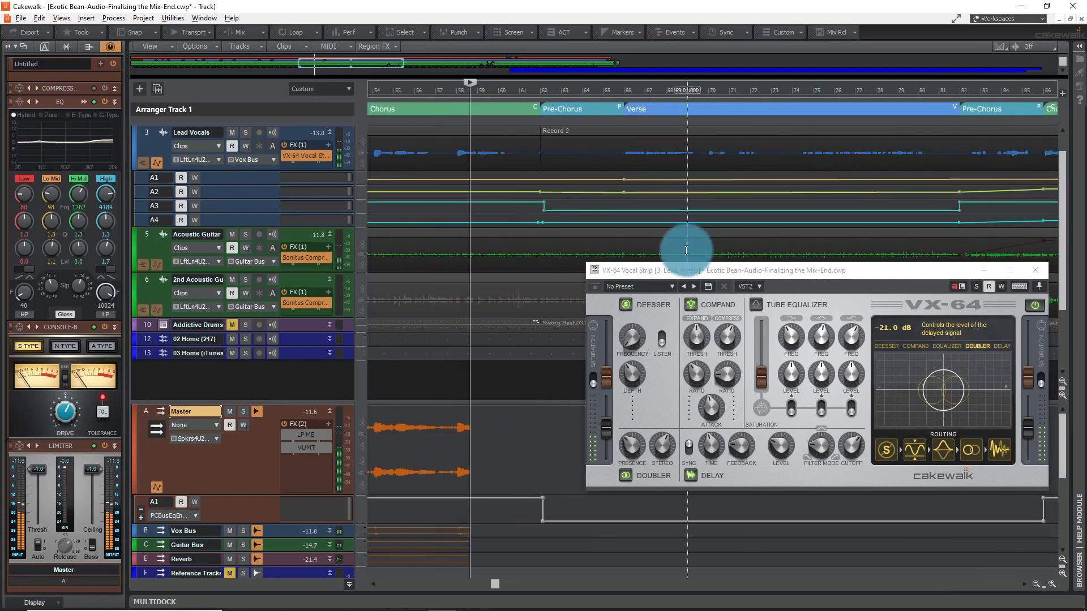
click(697, 477)
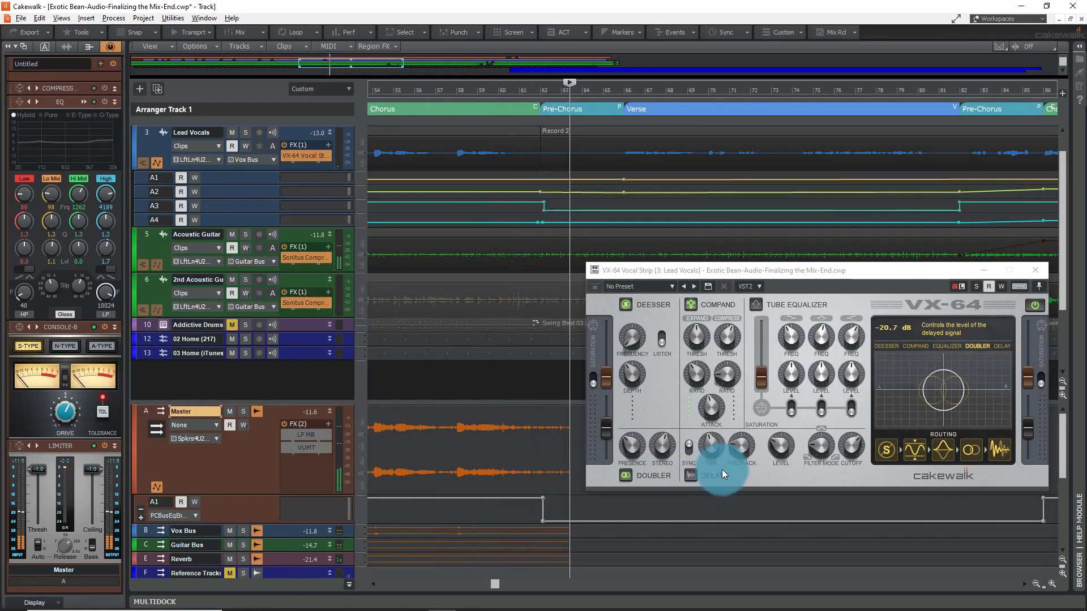
click(722, 470)
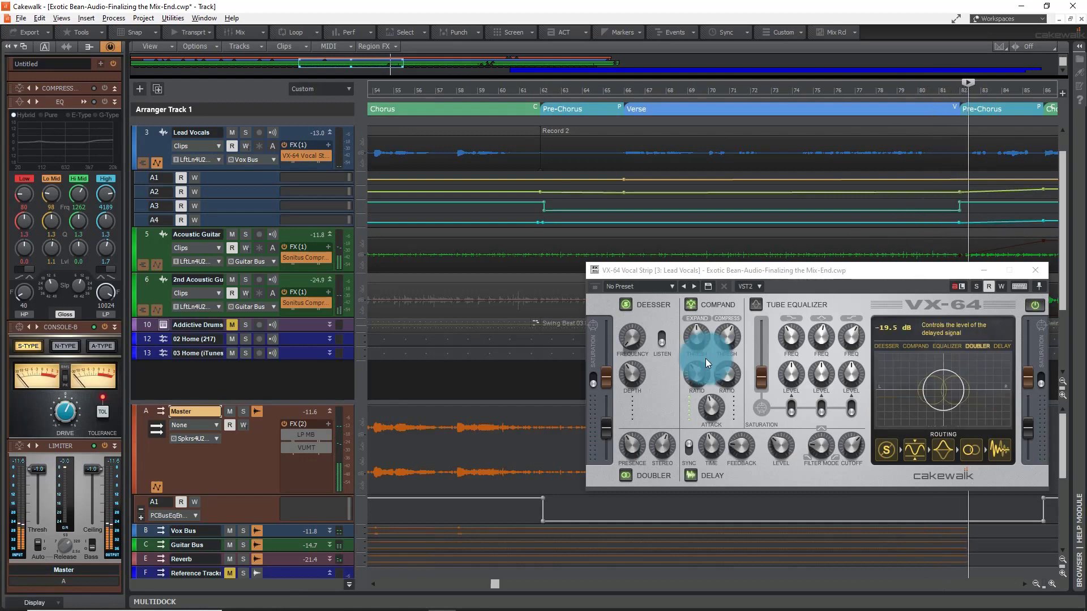
click(690, 475)
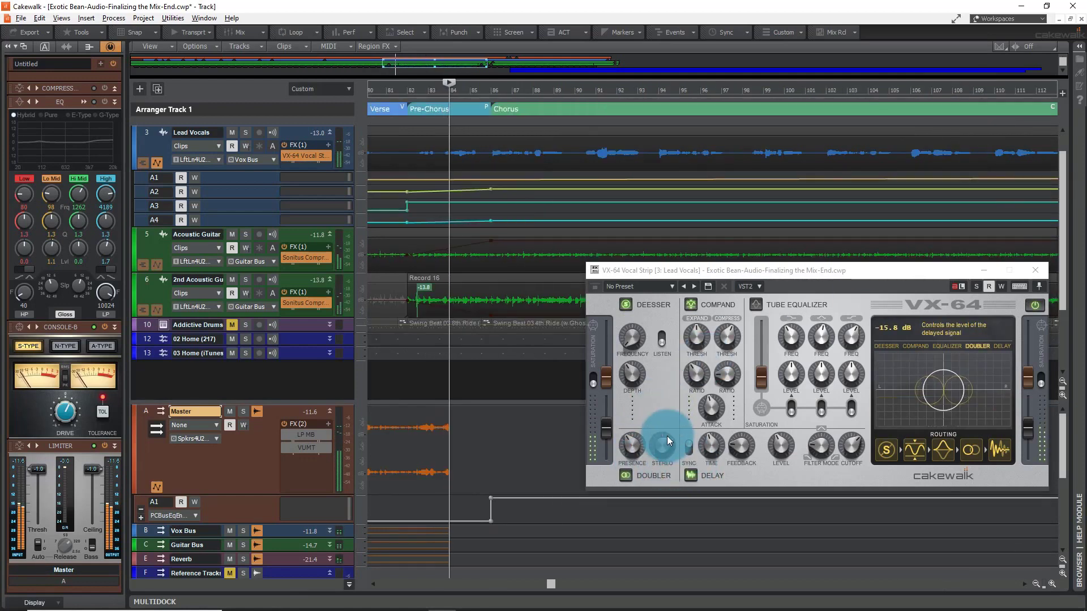
drag(666, 435, 1081, 232)
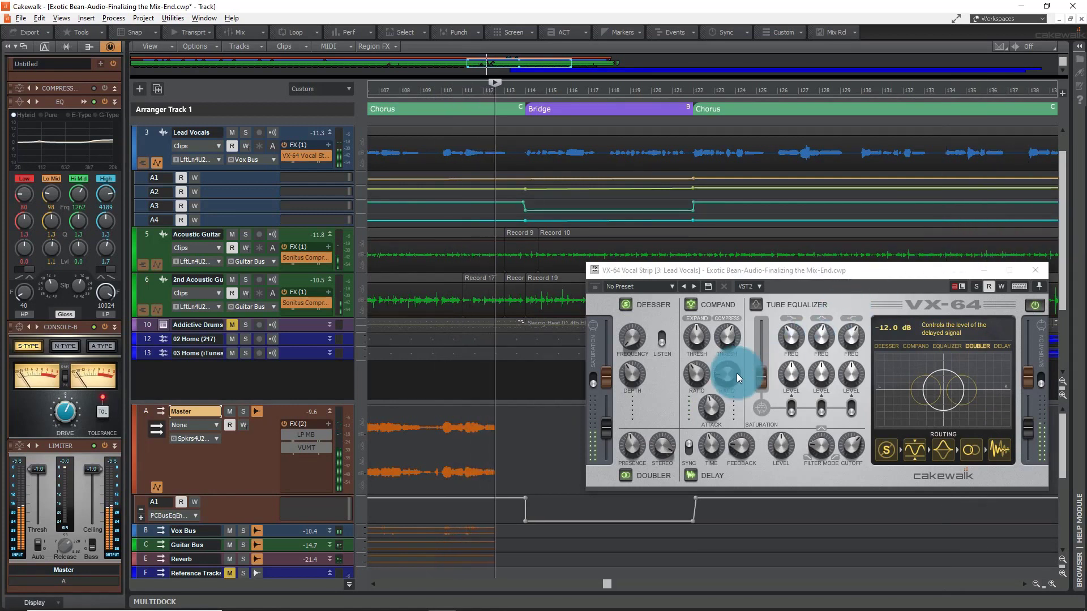
click(690, 475)
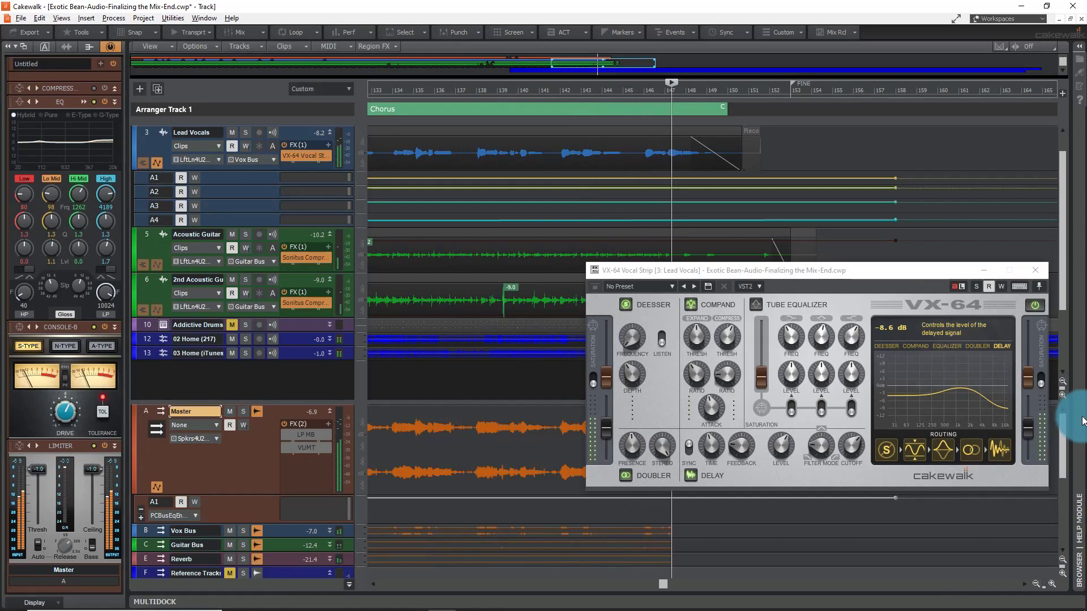
click(984, 271)
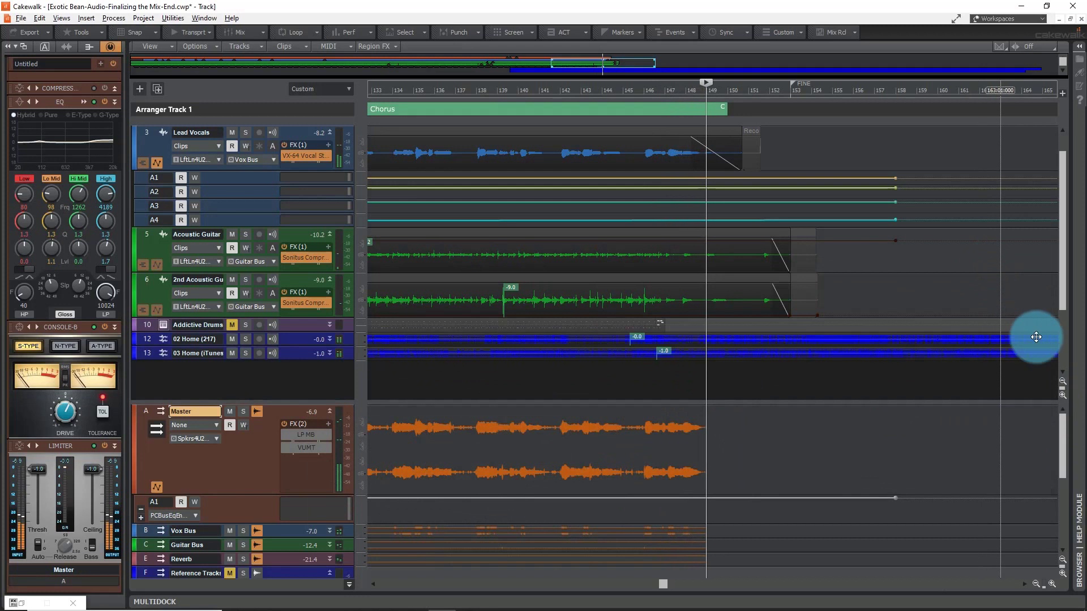